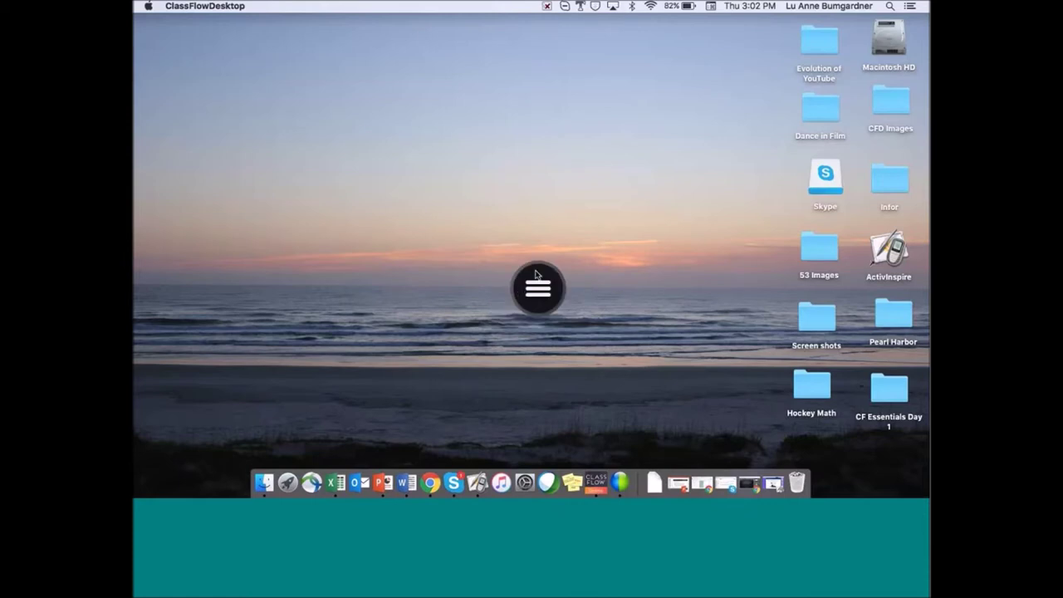
Move the floating ClassFlow launcher around the desktop and look at its radial menu, closing it again.
{"action": "left_click", "coordinate": [536, 275]}
{"action": "left_click_drag", "start_coordinate": [536, 274], "coordinate": [510, 200]}
{"action": "left_click_drag", "start_coordinate": [517, 201], "coordinate": [484, 233]}
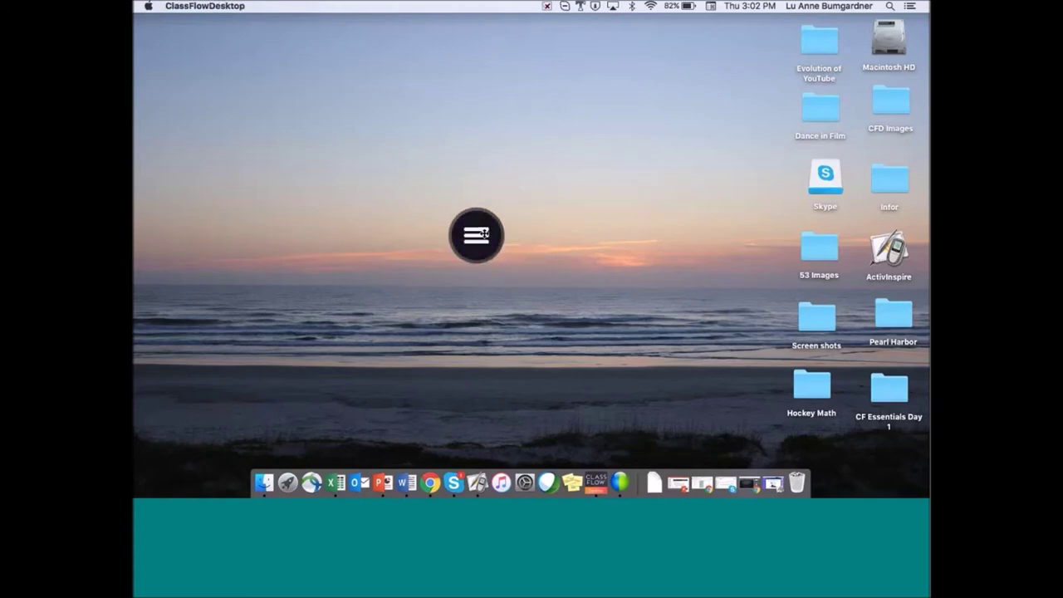
{"action": "left_click_drag", "start_coordinate": [474, 209], "coordinate": [523, 245]}
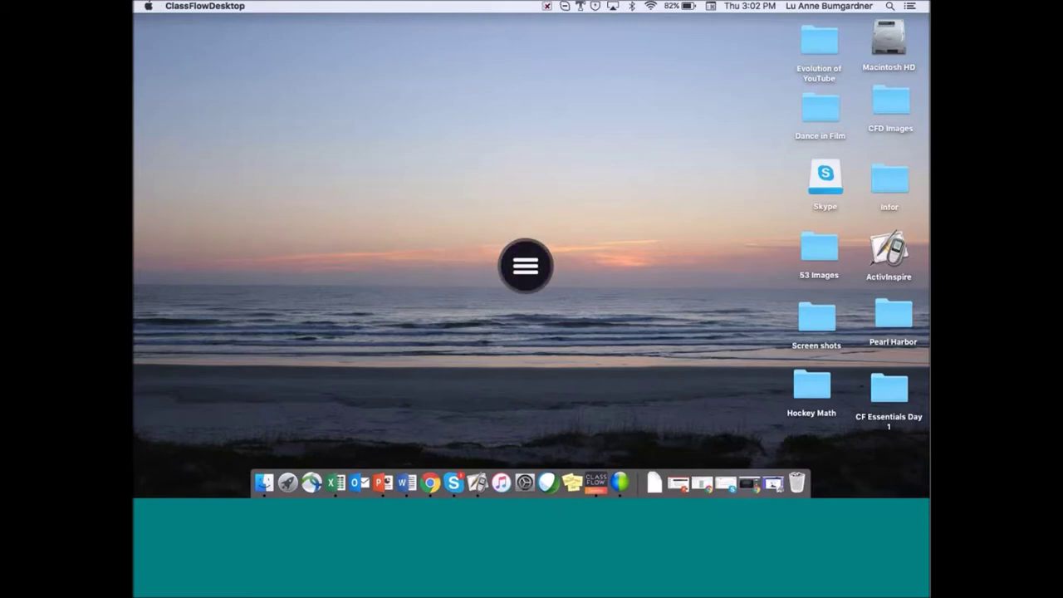
{"action": "left_click", "coordinate": [525, 274]}
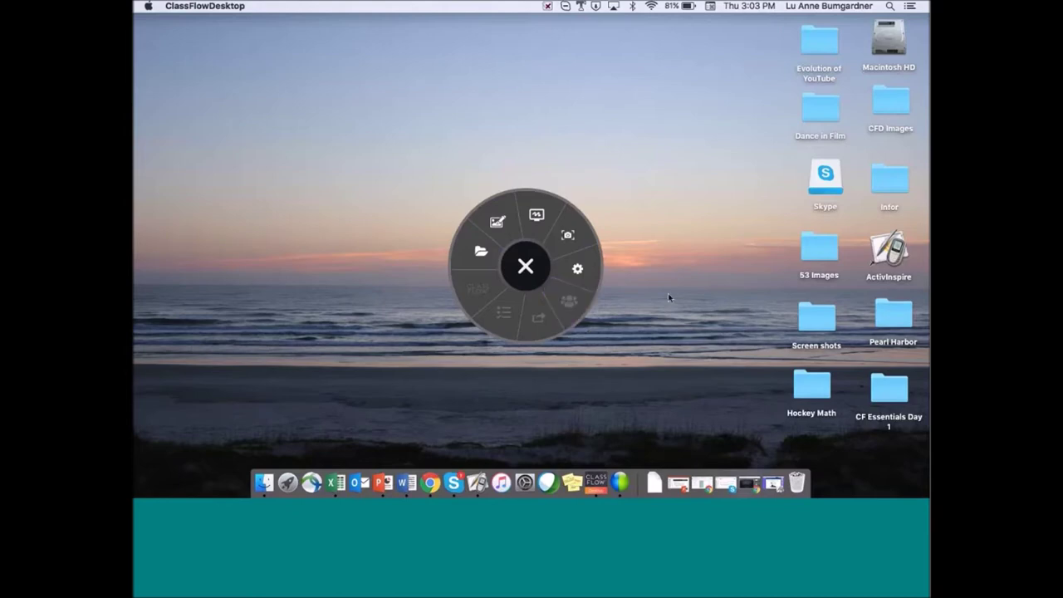
{"action": "left_click", "coordinate": [527, 269]}
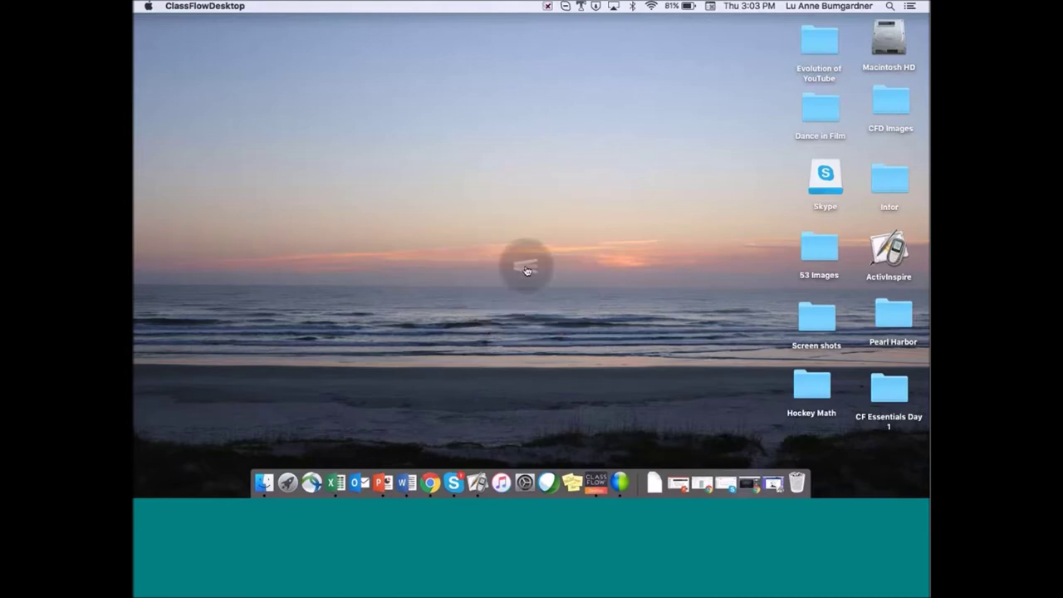
Switch to the Pearl Harbor flipchart in ActivInspire, browse its pages up to page 15, and minimize the window.
{"action": "left_click_drag", "start_coordinate": [528, 261], "coordinate": [880, 452]}
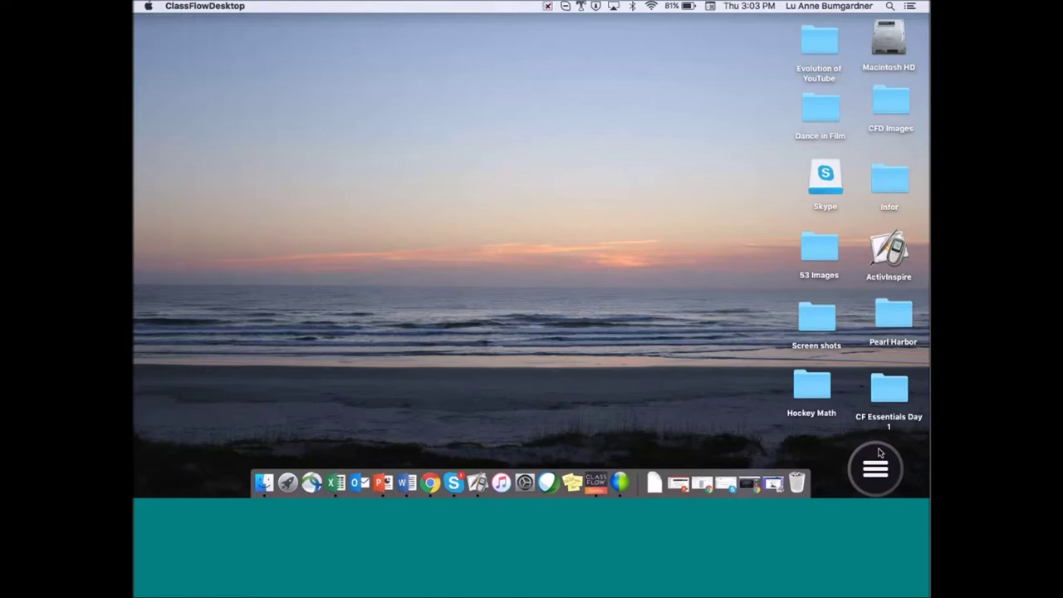
{"action": "left_click", "coordinate": [772, 483]}
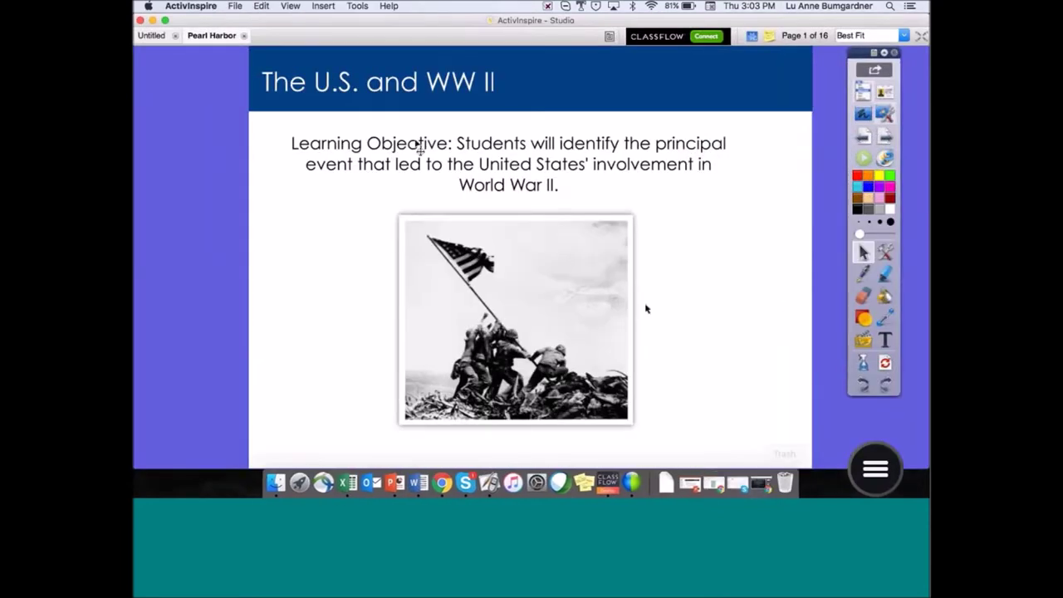
{"action": "left_click", "coordinate": [887, 138]}
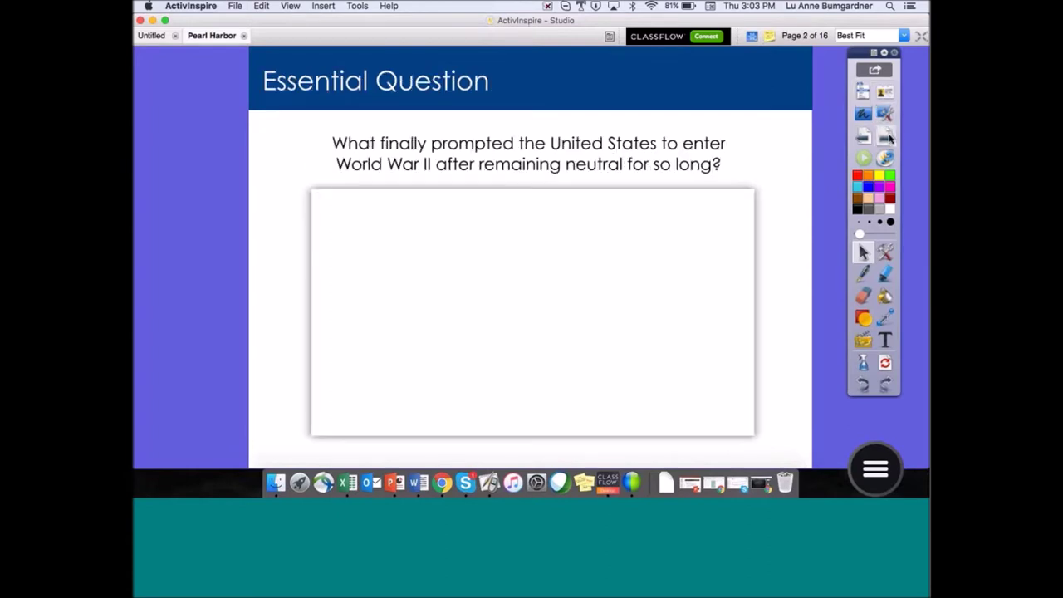
{"action": "left_click", "coordinate": [887, 137]}
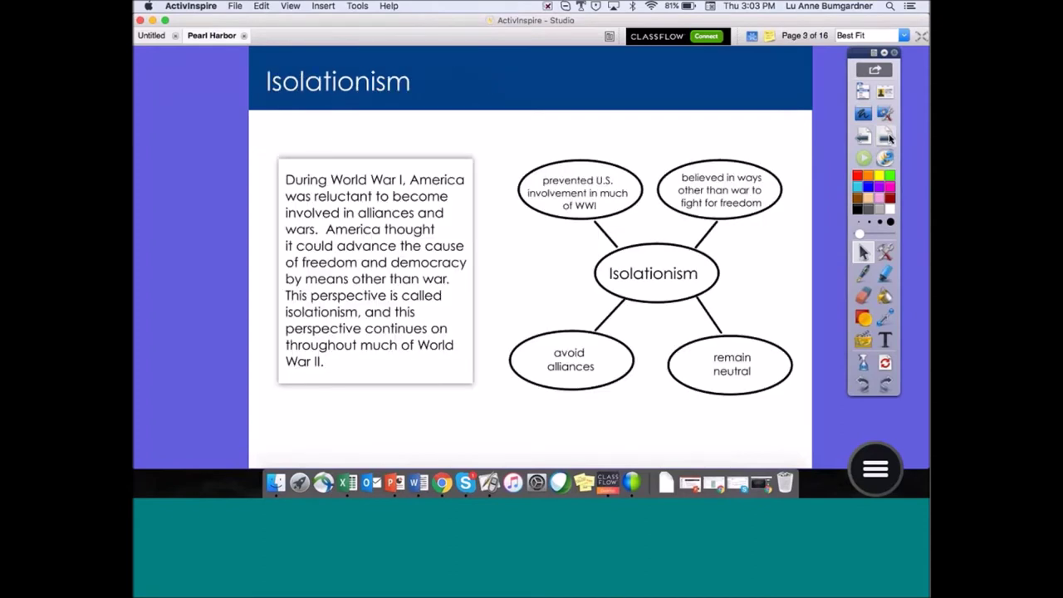
{"action": "left_click", "coordinate": [888, 137]}
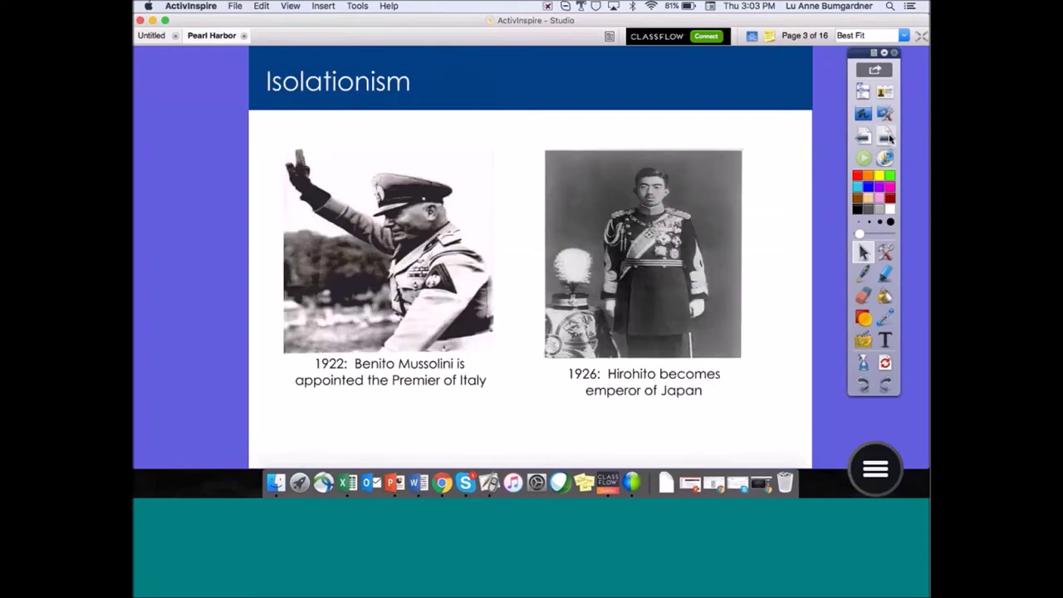
{"action": "left_click", "coordinate": [887, 137]}
{"action": "left_click", "coordinate": [887, 137]}
{"action": "left_click", "coordinate": [888, 138]}
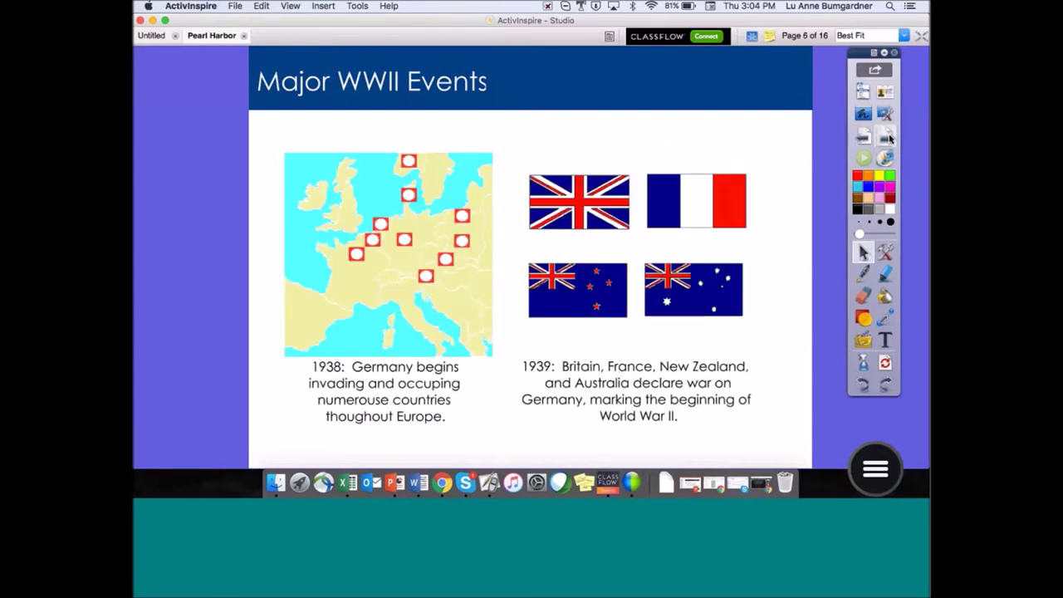
{"action": "left_click", "coordinate": [887, 137]}
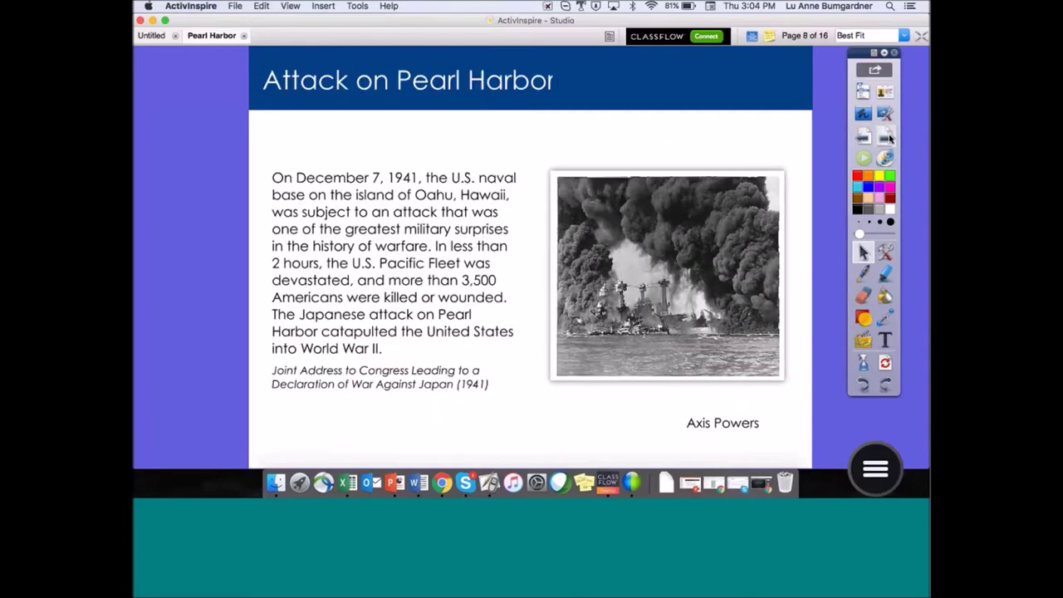
{"action": "left_click", "coordinate": [887, 137]}
{"action": "left_click", "coordinate": [887, 137]}
{"action": "left_click", "coordinate": [887, 137]}
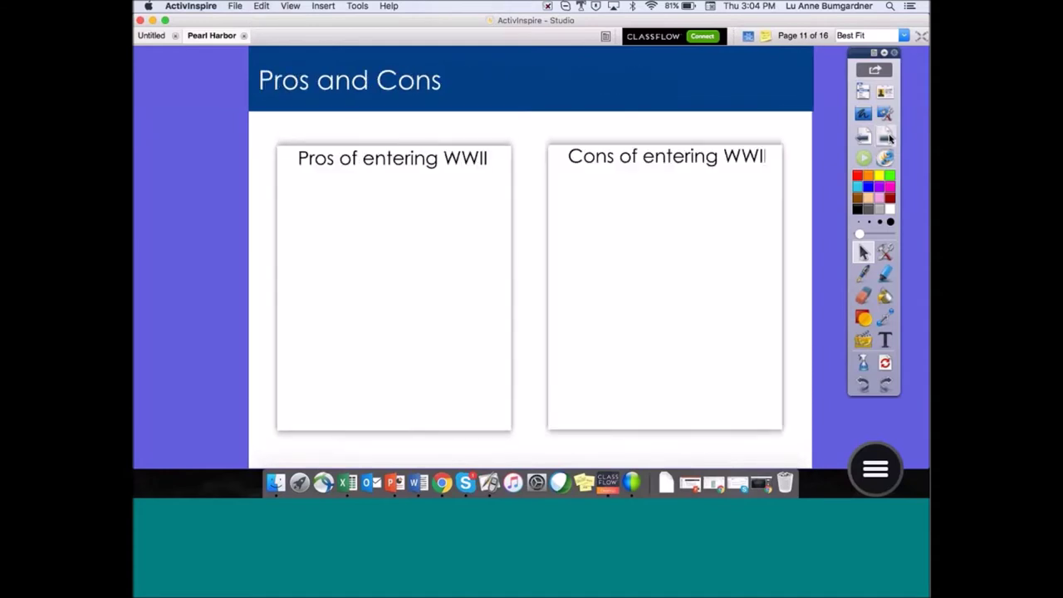
{"action": "left_click", "coordinate": [887, 137]}
{"action": "left_click", "coordinate": [887, 137]}
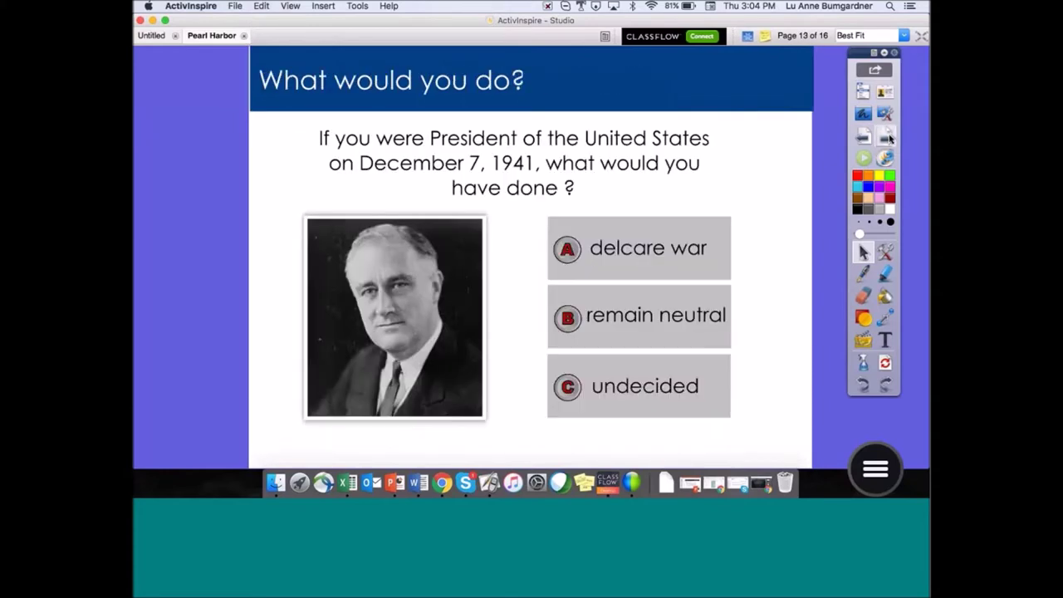
{"action": "left_click", "coordinate": [887, 137]}
{"action": "left_click", "coordinate": [887, 137]}
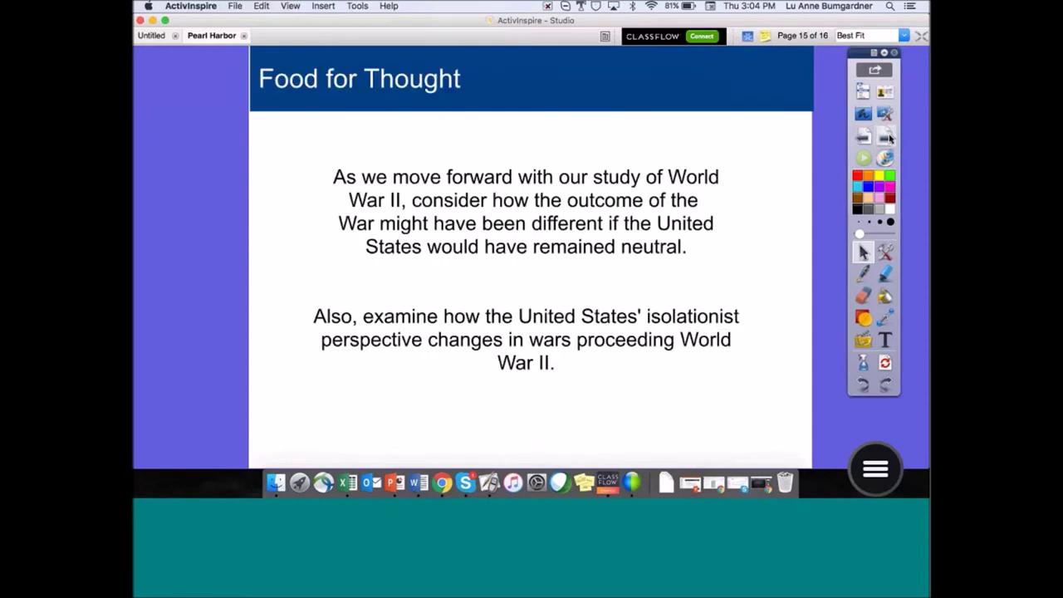
{"action": "left_click", "coordinate": [153, 20]}
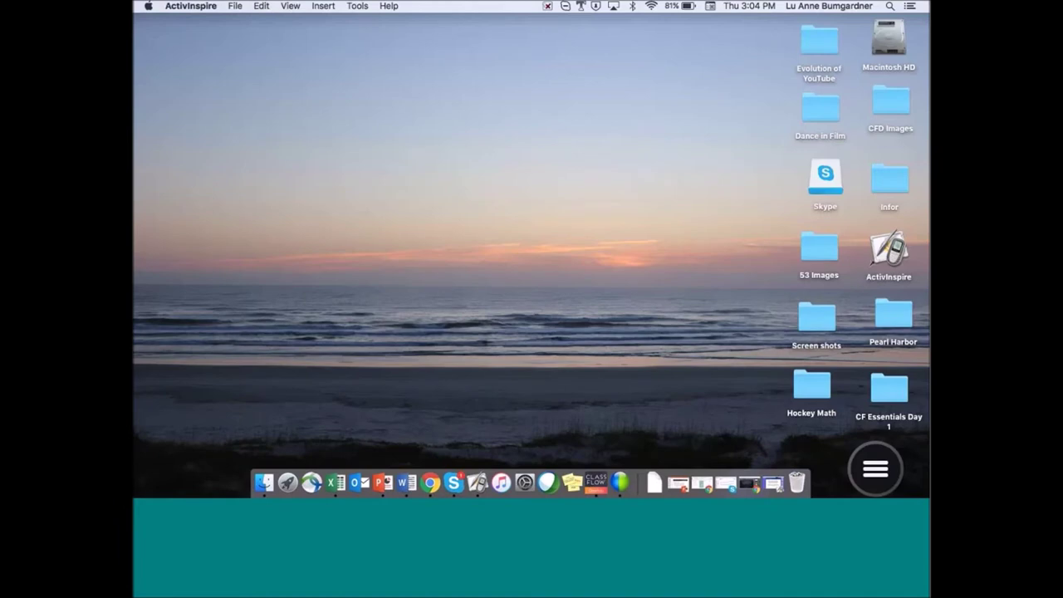
Bring the ClassFlow launcher to the middle of the desktop and convert the file Pearl Harbor.flipchart to a lesson from its resources.
{"action": "left_click_drag", "start_coordinate": [876, 467], "coordinate": [520, 251]}
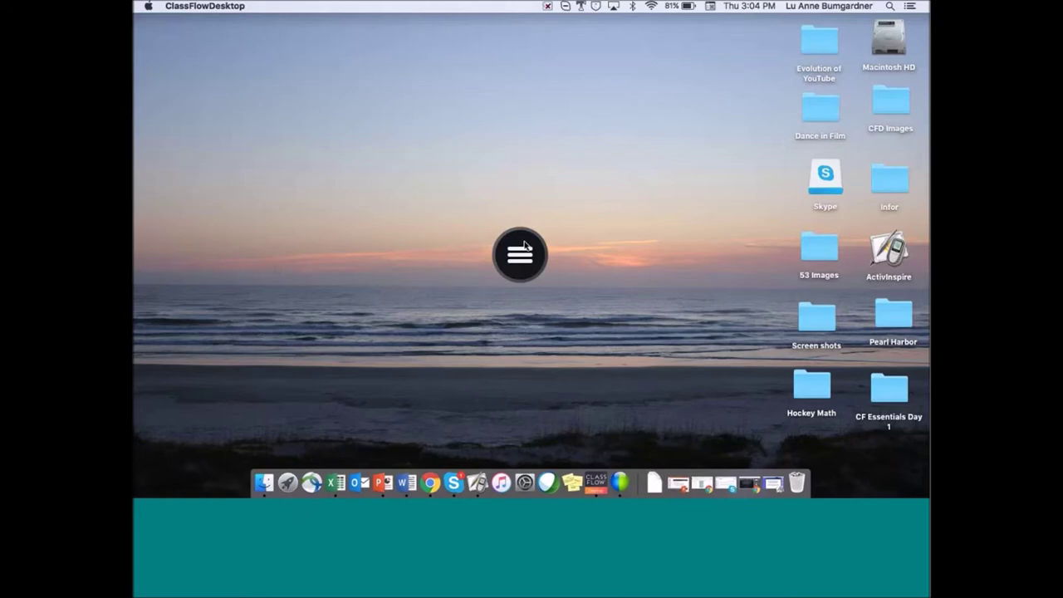
{"action": "left_click", "coordinate": [523, 247]}
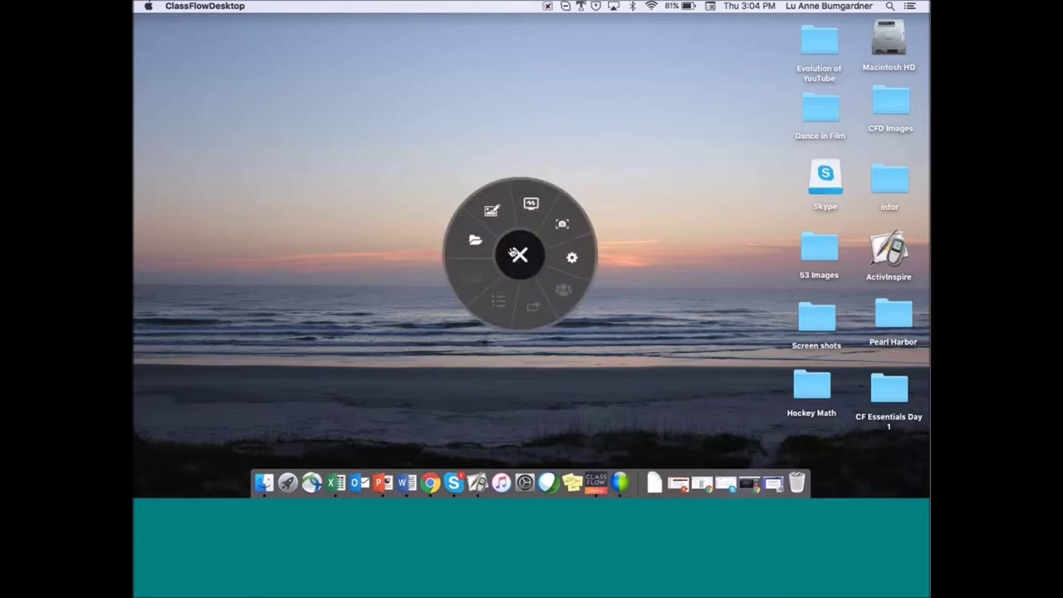
{"action": "left_click_drag", "start_coordinate": [513, 253], "coordinate": [533, 303]}
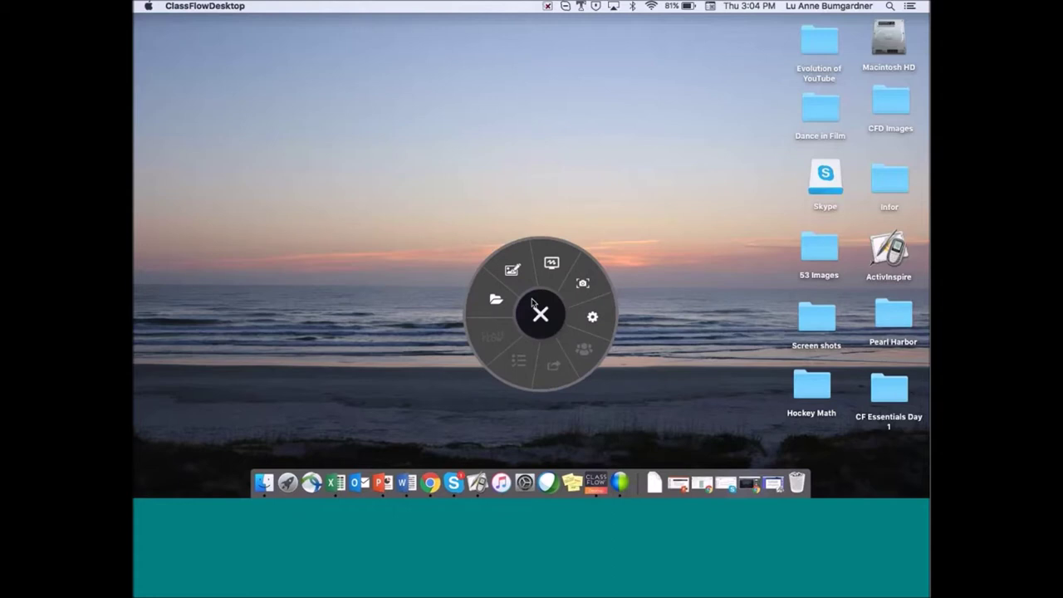
{"action": "left_click", "coordinate": [479, 302]}
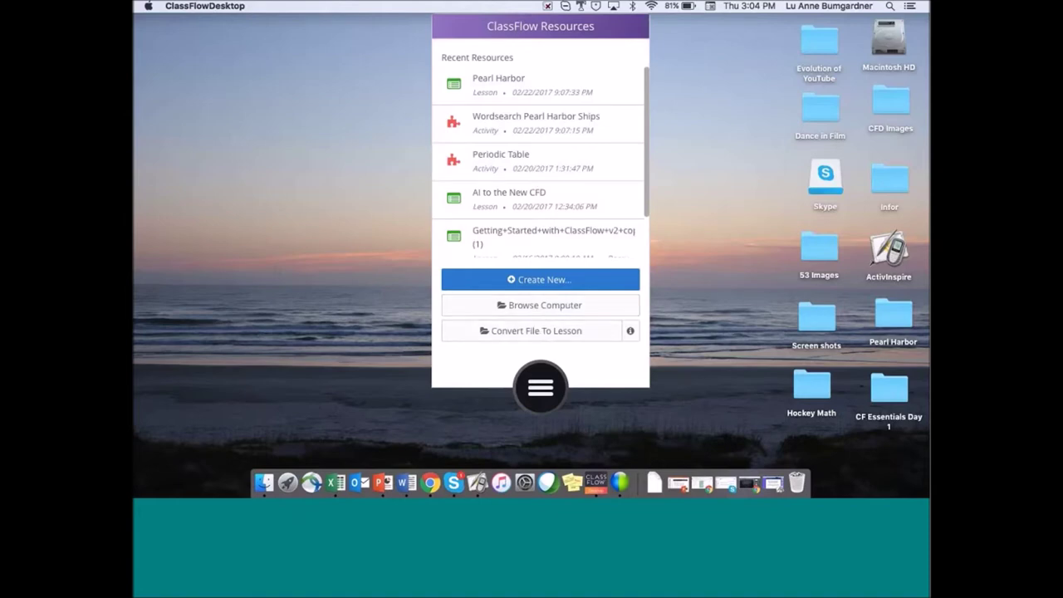
{"action": "left_click", "coordinate": [524, 346]}
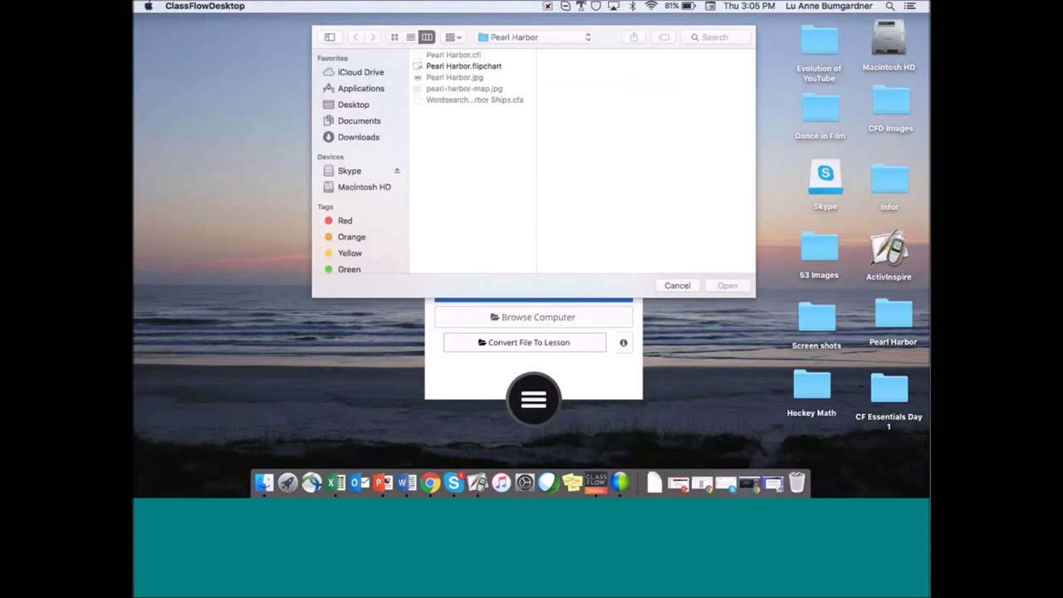
{"action": "left_click", "coordinate": [466, 67]}
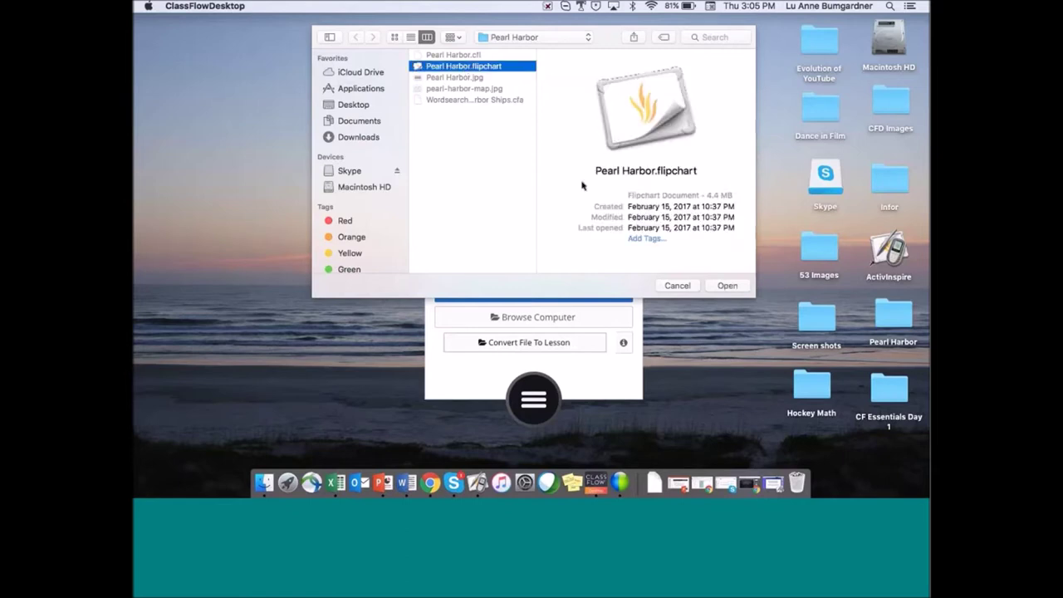
{"action": "left_click", "coordinate": [728, 286]}
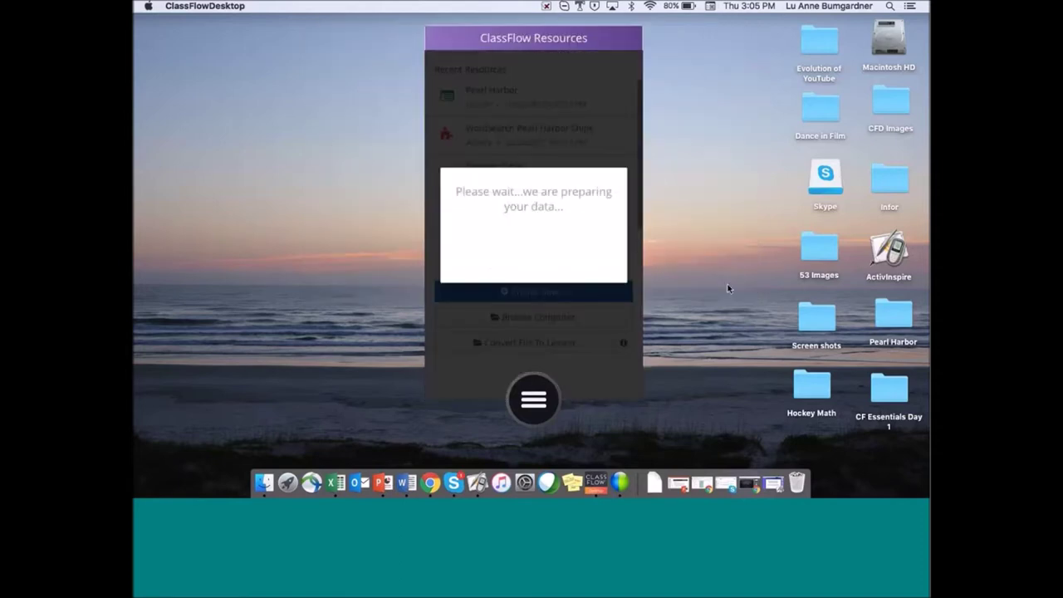
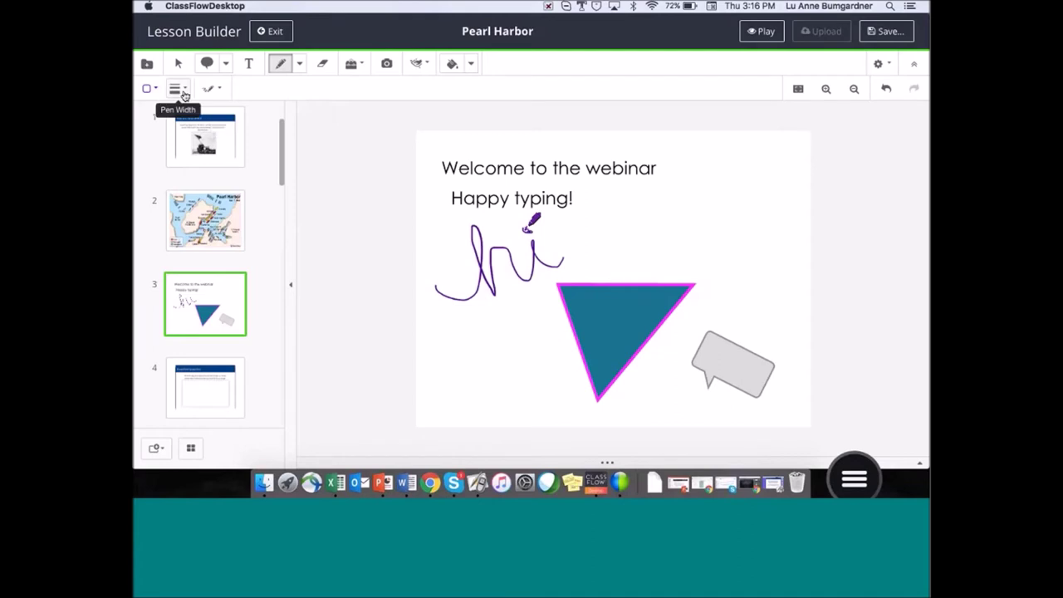
Set the pen width to 20 px and draw a purple squiggle below the handwritten "hi" on slide 3.
{"action": "left_click_drag", "start_coordinate": [179, 138], "coordinate": [241, 139]}
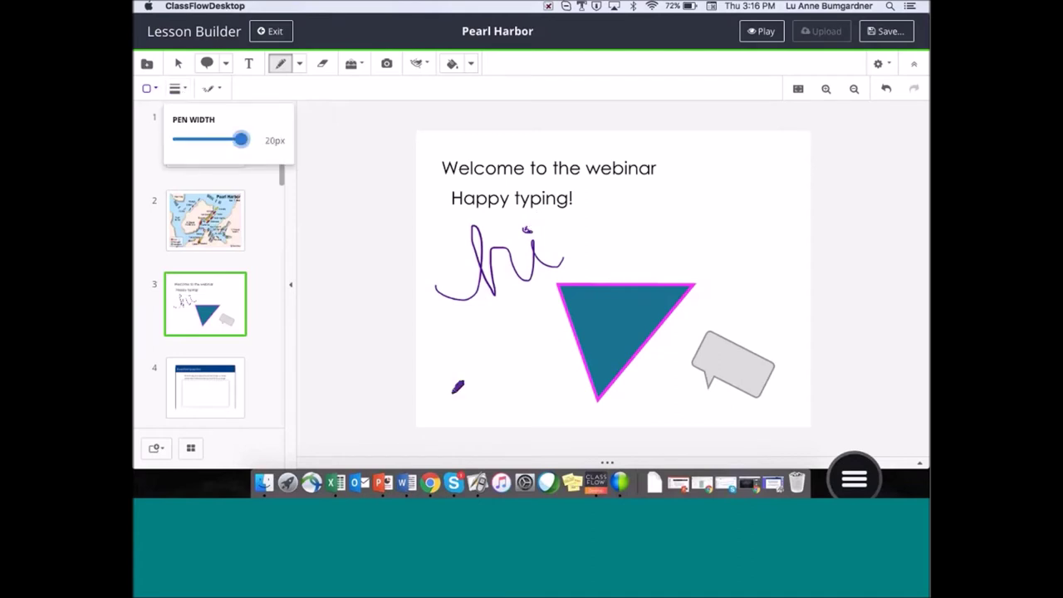
{"action": "mouse_move", "coordinate": [454, 387]}
{"action": "left_mouse_down"}
{"action": "mouse_move", "coordinate": [477, 408]}
{"action": "mouse_move", "coordinate": [546, 380]}
{"action": "left_mouse_up"}
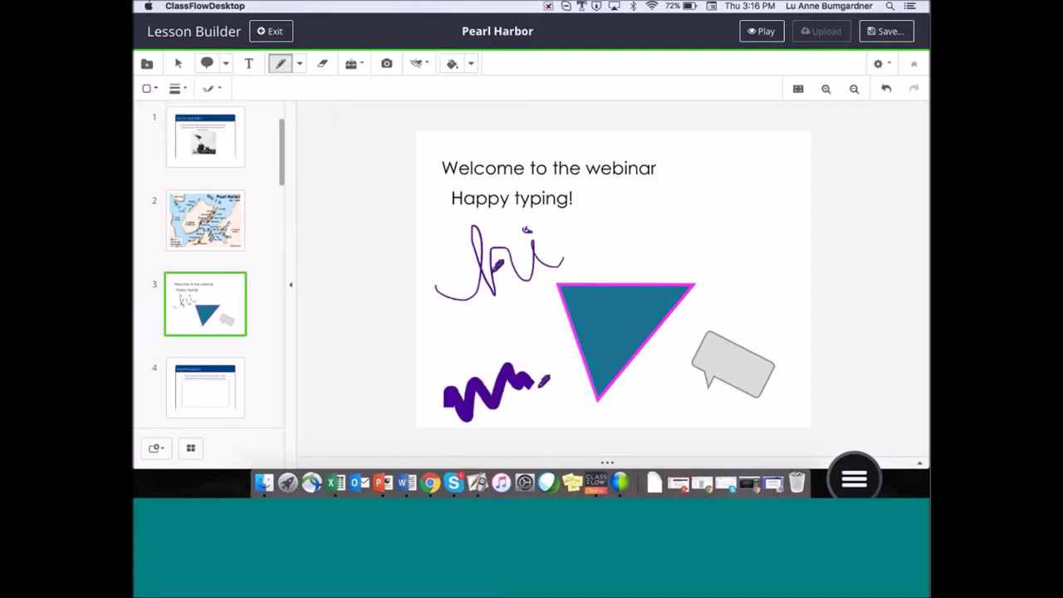
{"action": "left_click", "coordinate": [214, 89]}
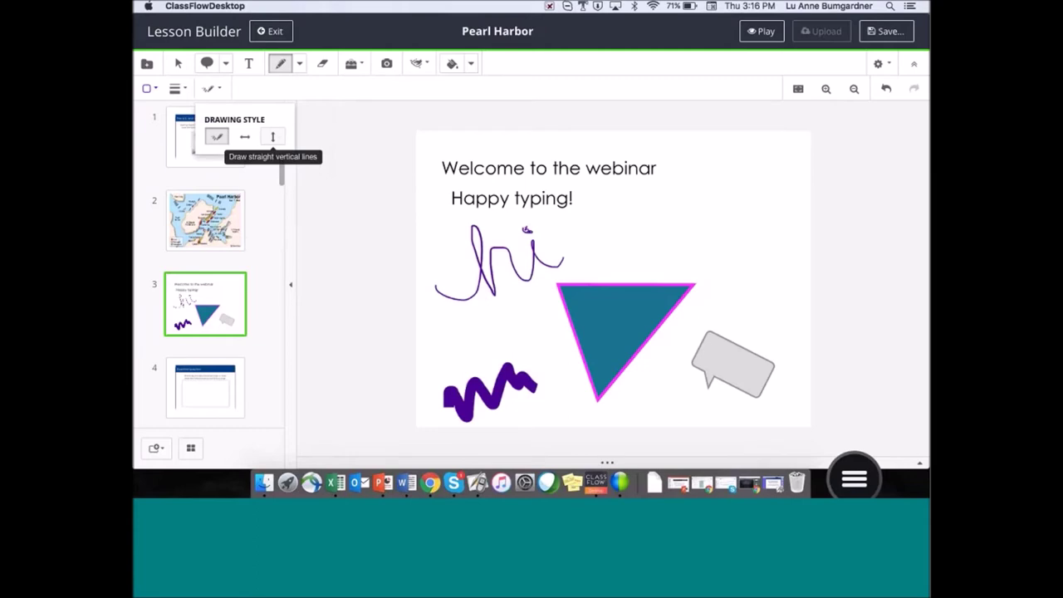
Highlight "Welcome to the webinar" and "Happy typing!" on slide 3 with a cyan 20 px Highlighter drawing straight horizontal lines.
{"action": "left_click", "coordinate": [300, 64]}
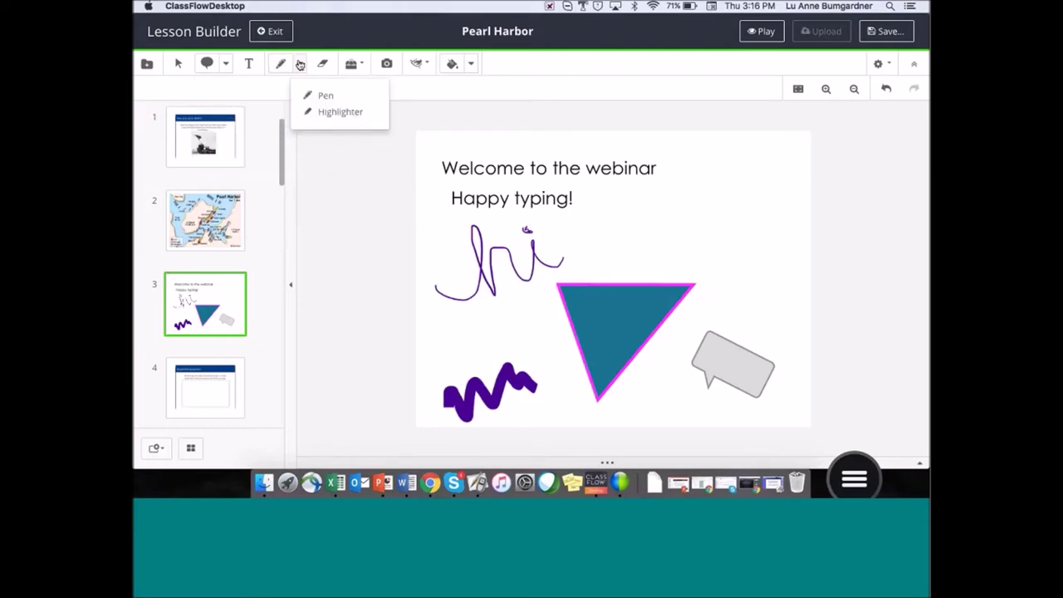
{"action": "left_click", "coordinate": [334, 113]}
{"action": "left_click", "coordinate": [149, 89]}
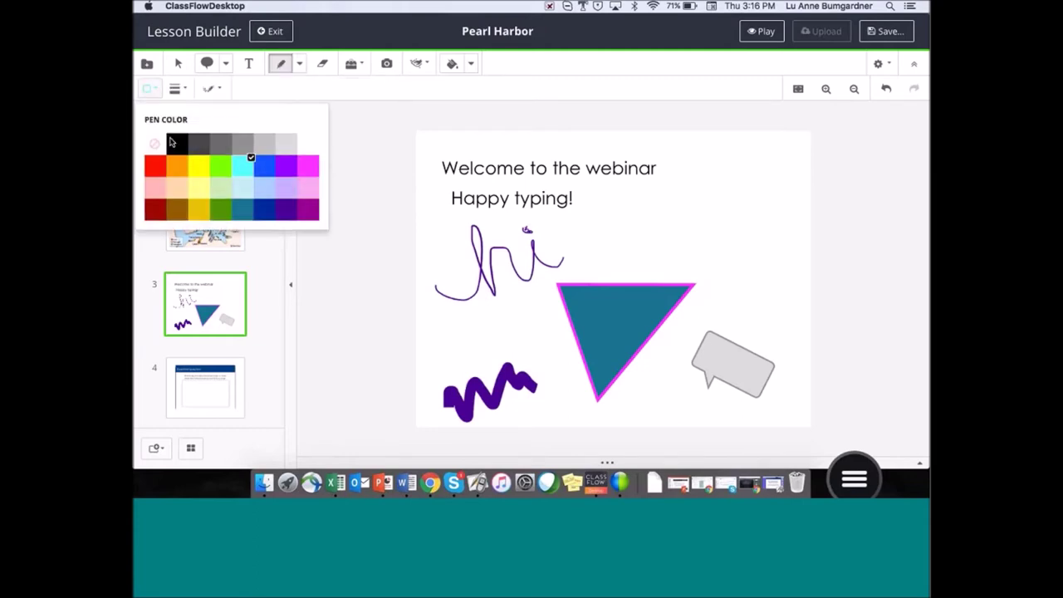
{"action": "left_click", "coordinate": [240, 167]}
{"action": "left_click", "coordinate": [213, 88]}
{"action": "left_click", "coordinate": [246, 139]}
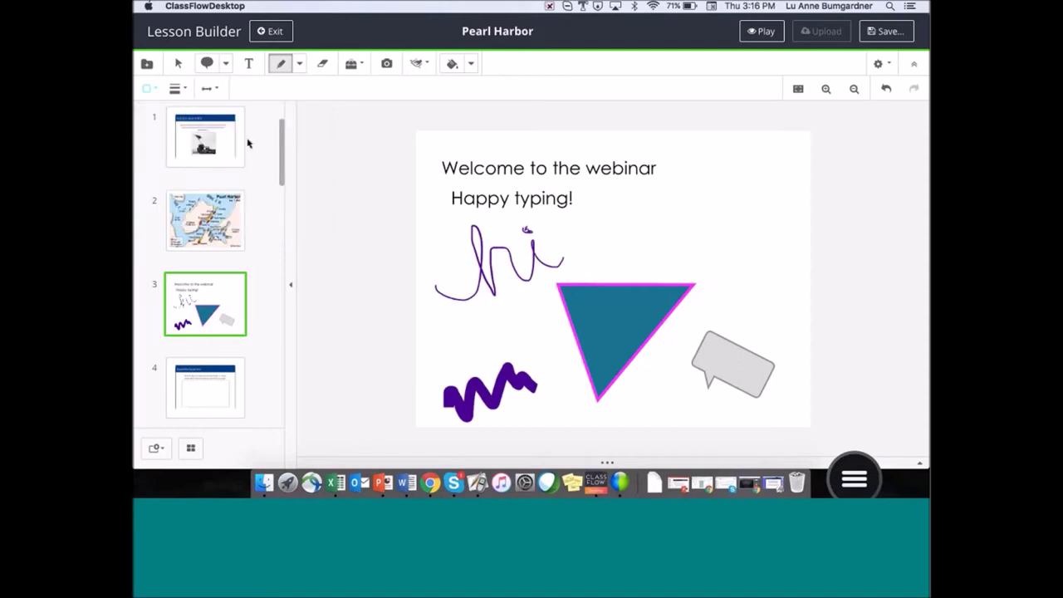
{"action": "left_click", "coordinate": [174, 88]}
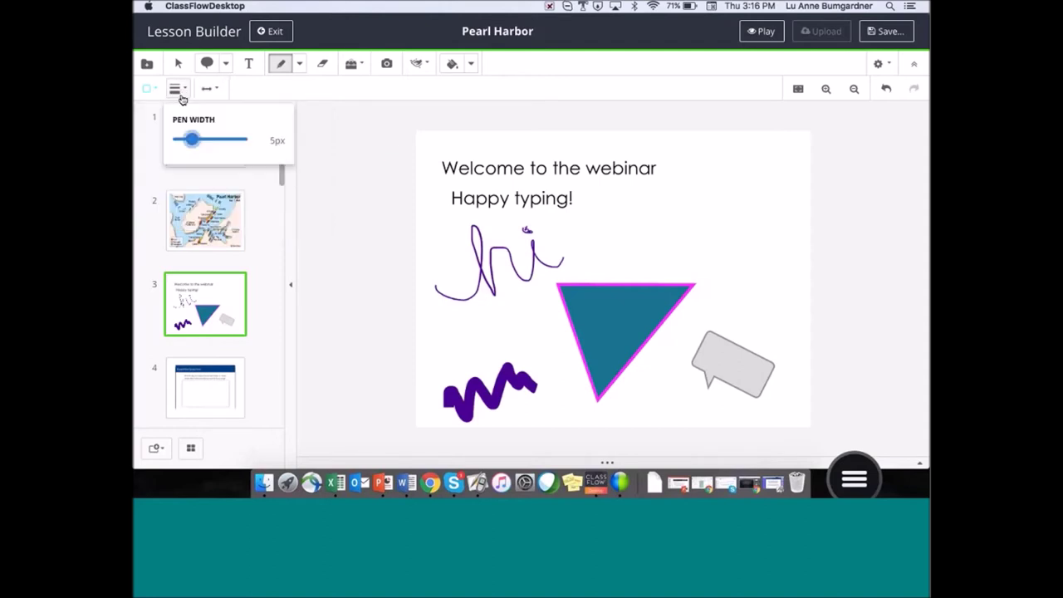
{"action": "left_click_drag", "start_coordinate": [193, 142], "coordinate": [241, 140]}
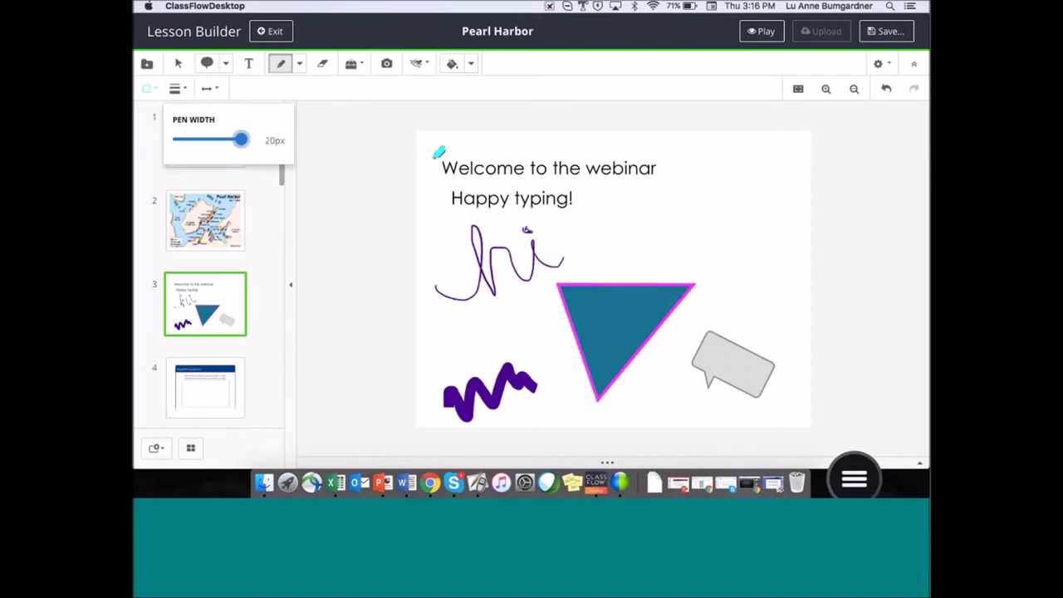
{"action": "left_click", "coordinate": [446, 164]}
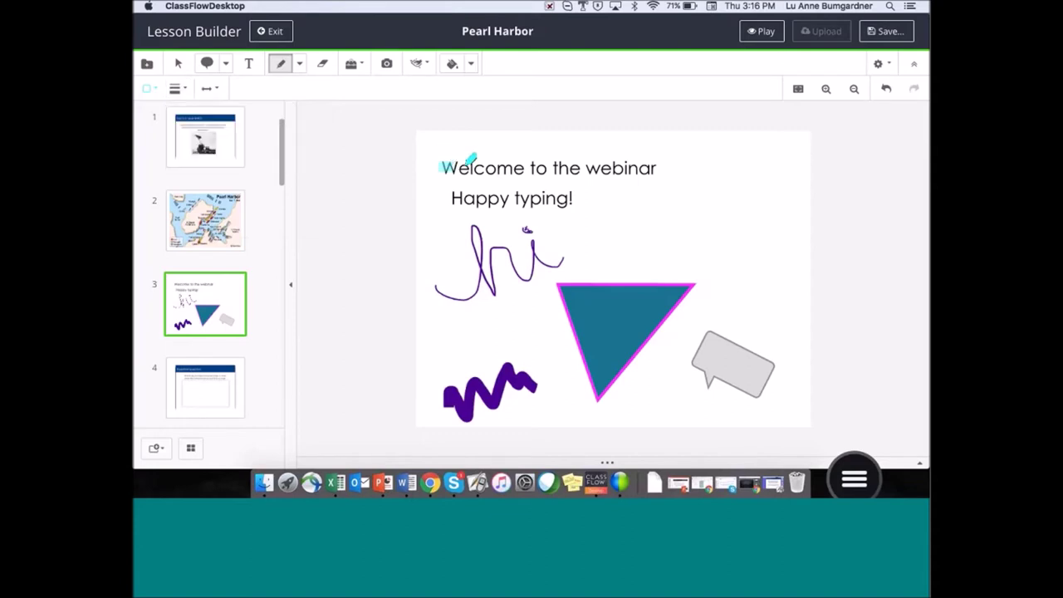
{"action": "left_click_drag", "start_coordinate": [468, 161], "coordinate": [654, 160]}
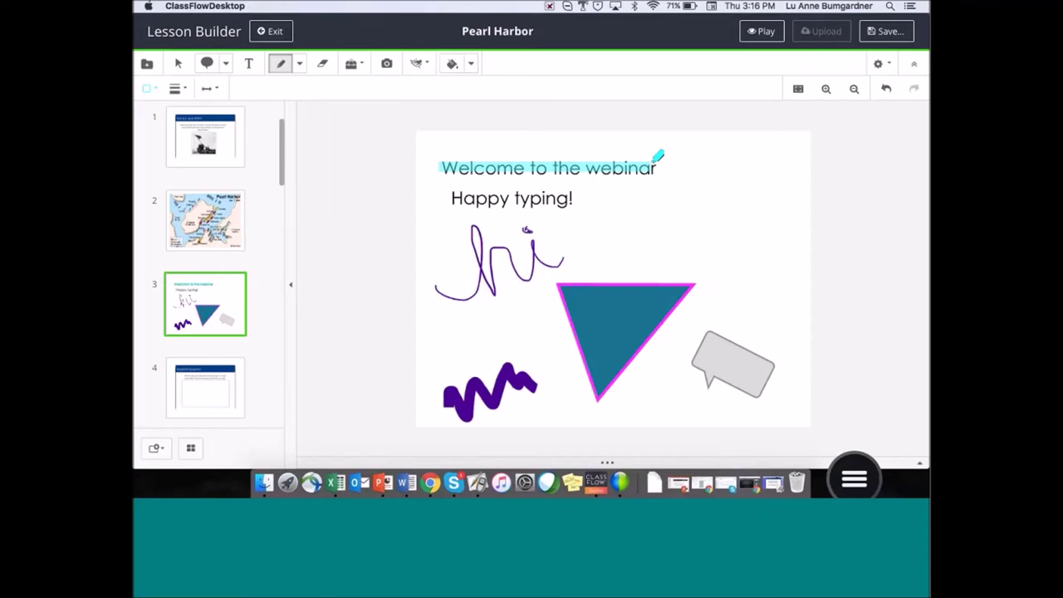
{"action": "left_click_drag", "start_coordinate": [462, 199], "coordinate": [576, 204]}
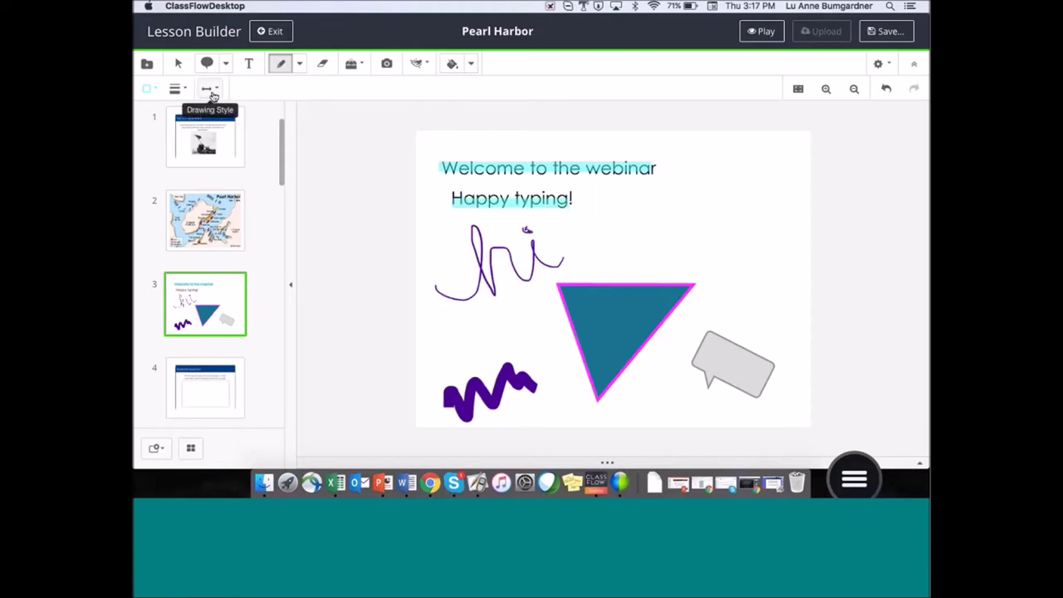
Draw straight horizontal purple pen lines on slide 3, one above the triangle's upper right and one across the triangle.
{"action": "left_click", "coordinate": [299, 64]}
{"action": "left_click", "coordinate": [320, 95]}
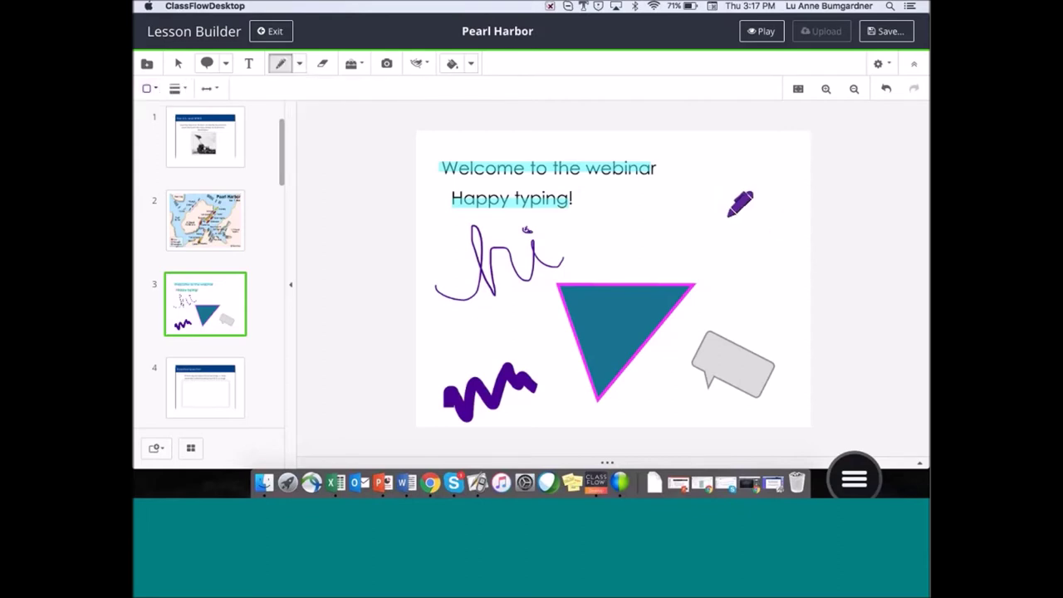
{"action": "left_click_drag", "start_coordinate": [728, 216], "coordinate": [769, 217]}
{"action": "left_click", "coordinate": [211, 88]}
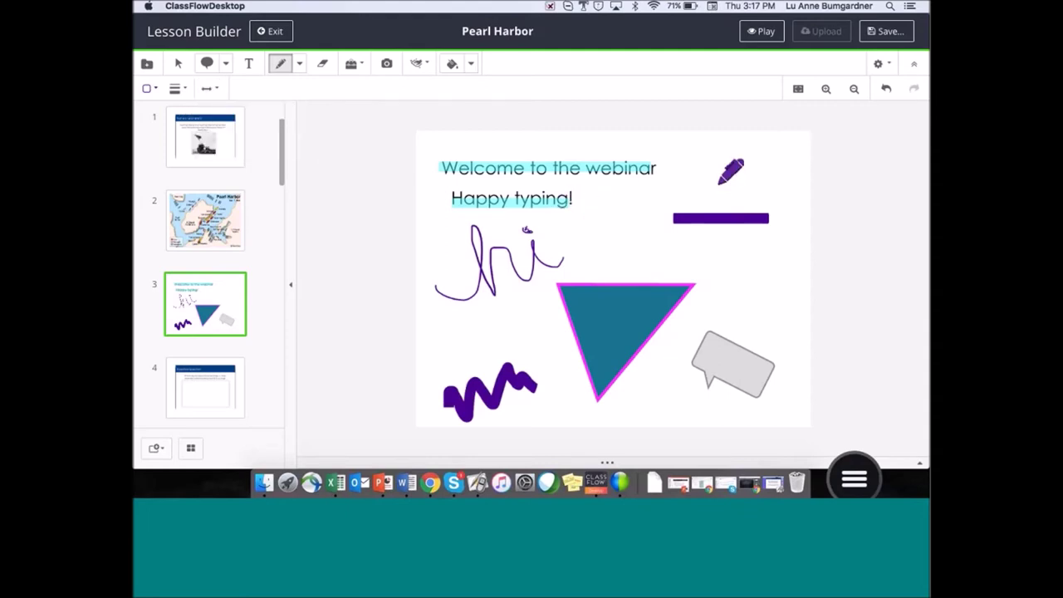
{"action": "left_click_drag", "start_coordinate": [726, 324], "coordinate": [568, 324]}
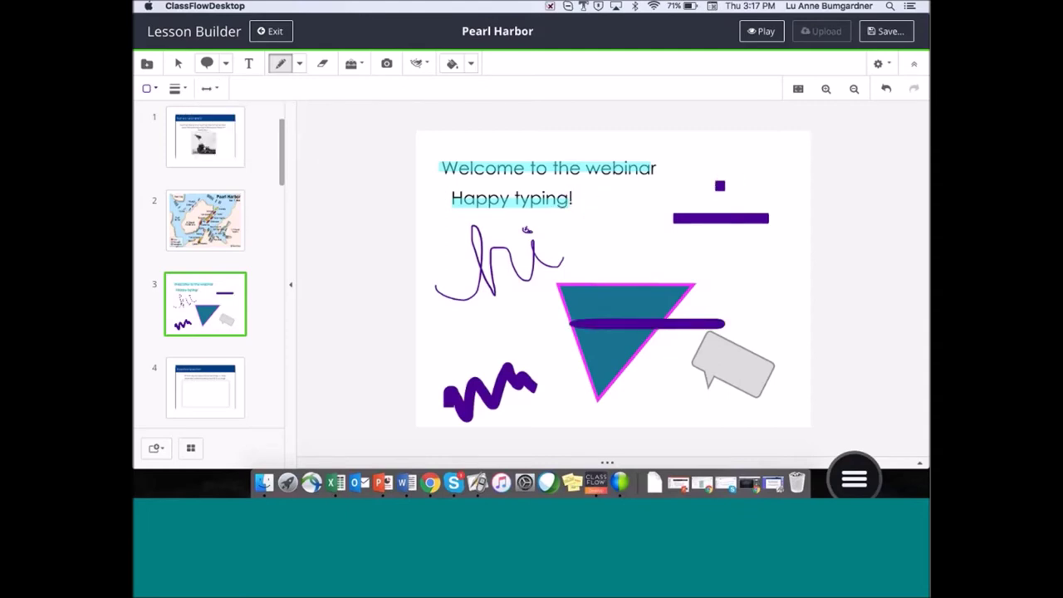
Draw a straight vertical purple line down to the speech bubble on slide 3, and return the pen to freehand style.
{"action": "left_click", "coordinate": [211, 88]}
{"action": "left_click", "coordinate": [275, 139]}
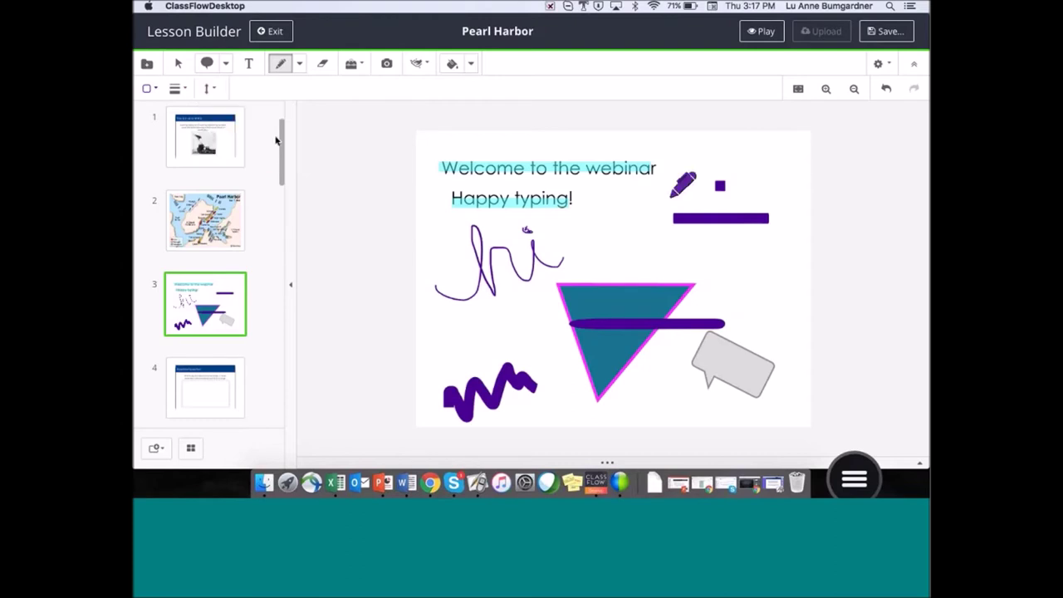
{"action": "left_click_drag", "start_coordinate": [713, 186], "coordinate": [712, 339]}
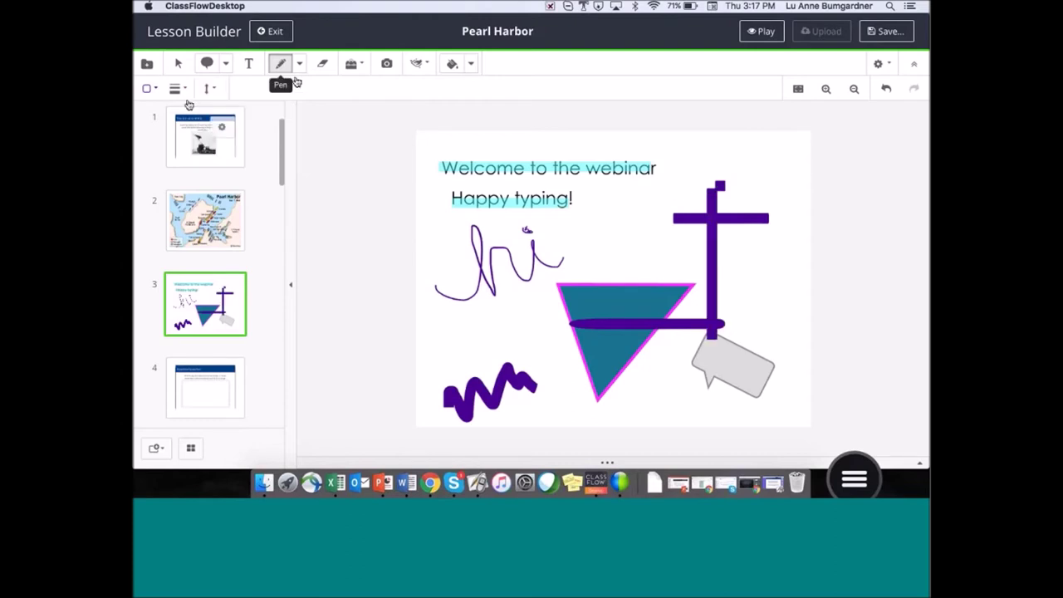
{"action": "left_click", "coordinate": [220, 90]}
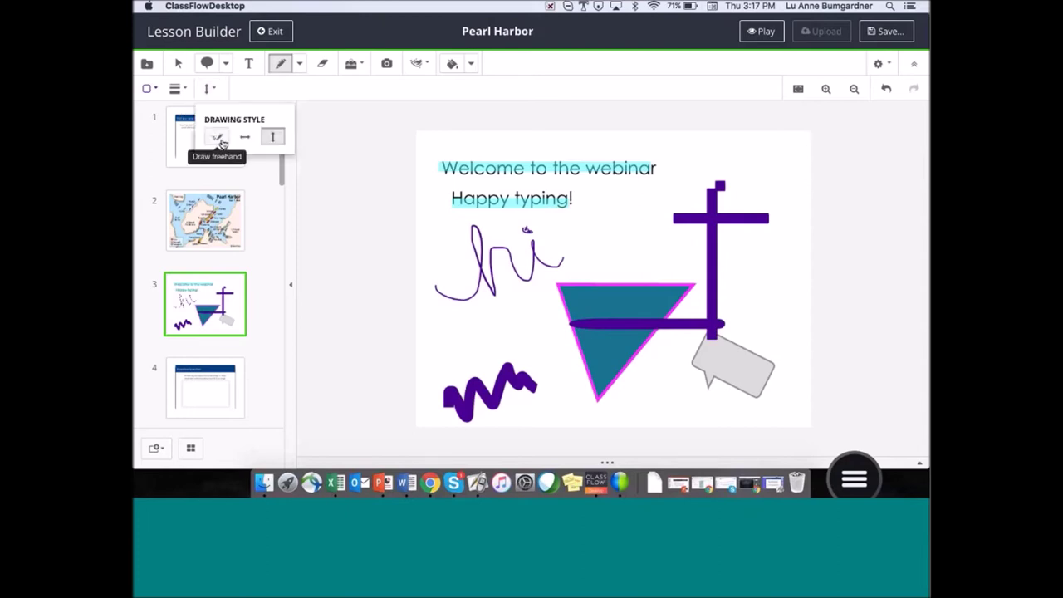
{"action": "left_click", "coordinate": [220, 139]}
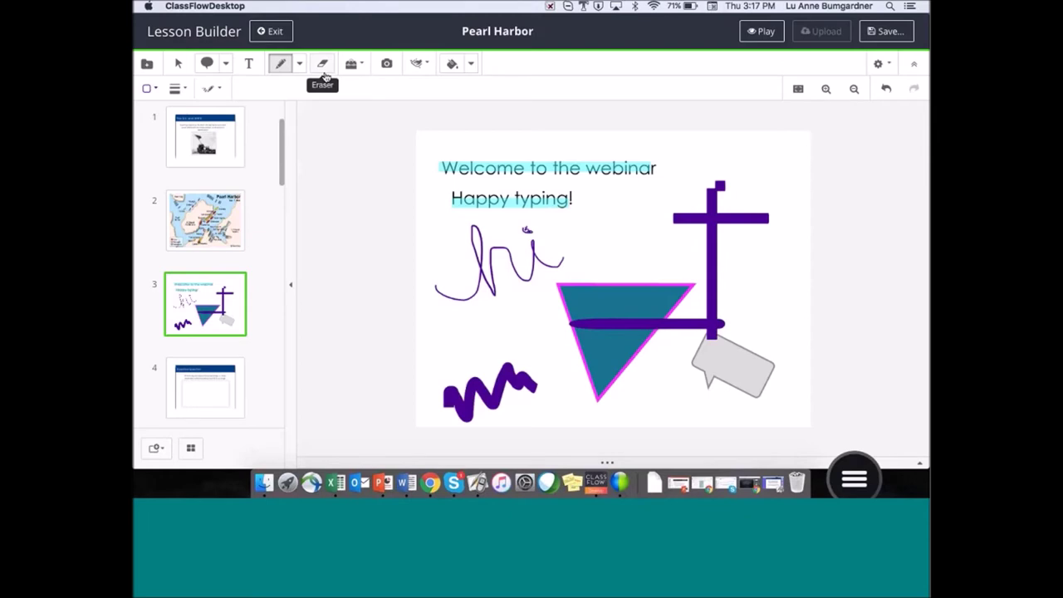
Erase the short horizontal line and the upper part of the vertical line on slide 3 with a freehand 5 px eraser.
{"action": "left_click", "coordinate": [324, 66]}
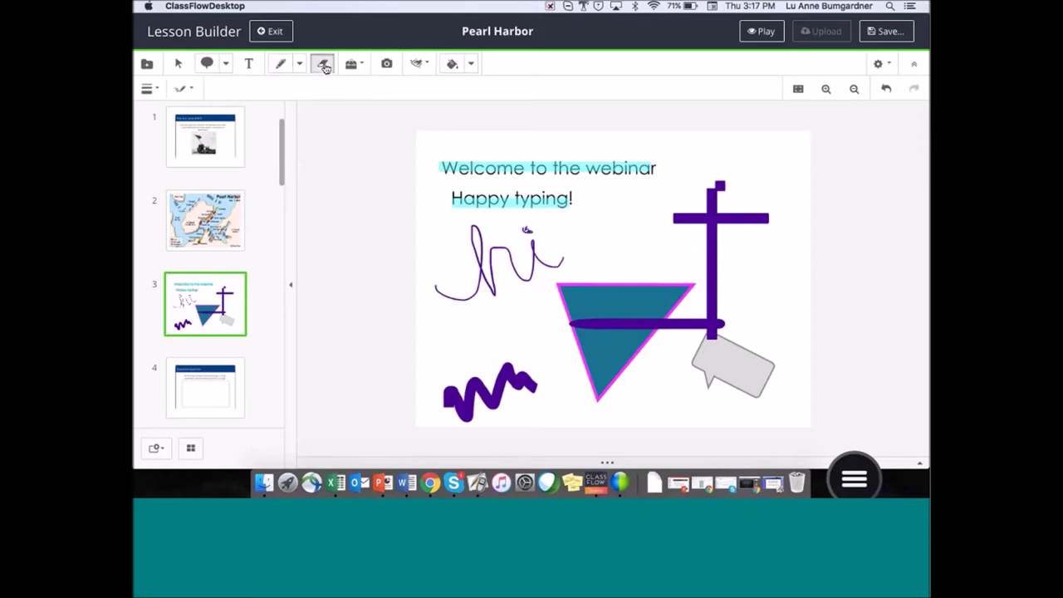
{"action": "left_click", "coordinate": [148, 89]}
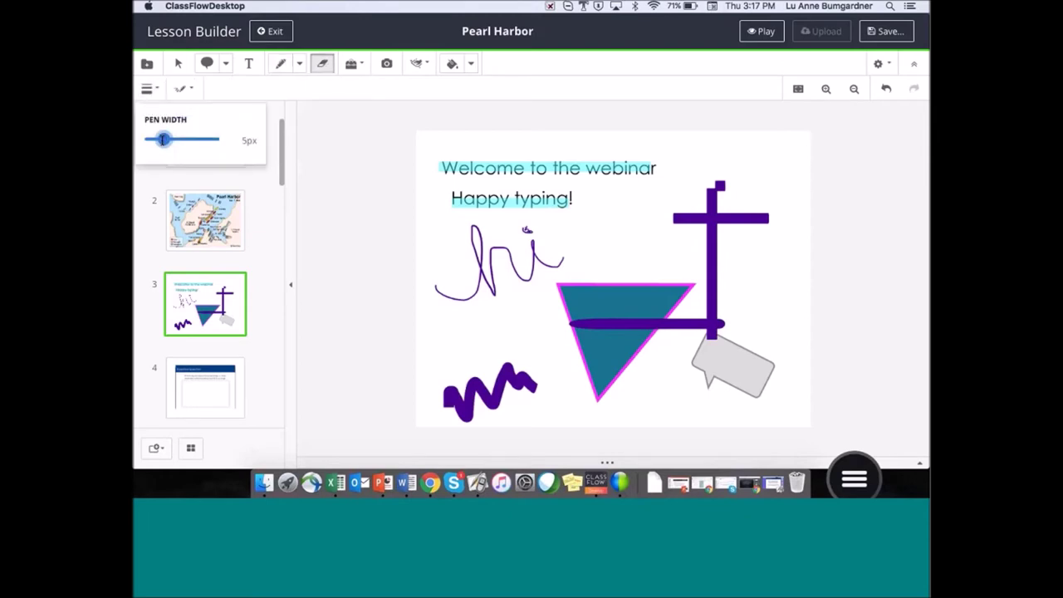
{"action": "left_click", "coordinate": [180, 88]}
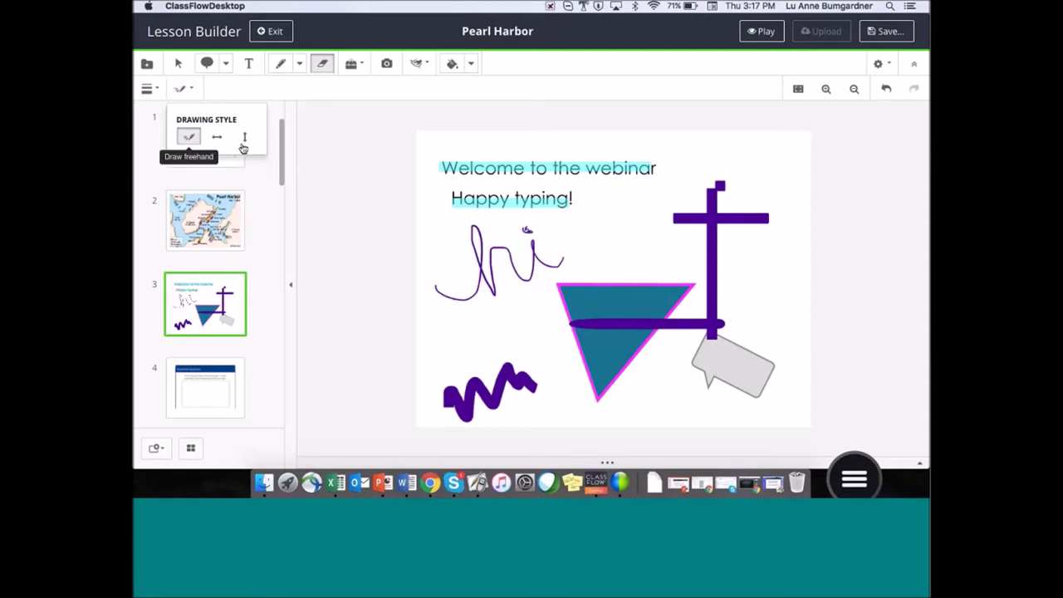
{"action": "mouse_move", "coordinate": [718, 178]}
{"action": "left_mouse_down"}
{"action": "mouse_move", "coordinate": [737, 228]}
{"action": "mouse_move", "coordinate": [762, 218]}
{"action": "mouse_move", "coordinate": [714, 254]}
{"action": "mouse_move", "coordinate": [715, 241]}
{"action": "left_mouse_up"}
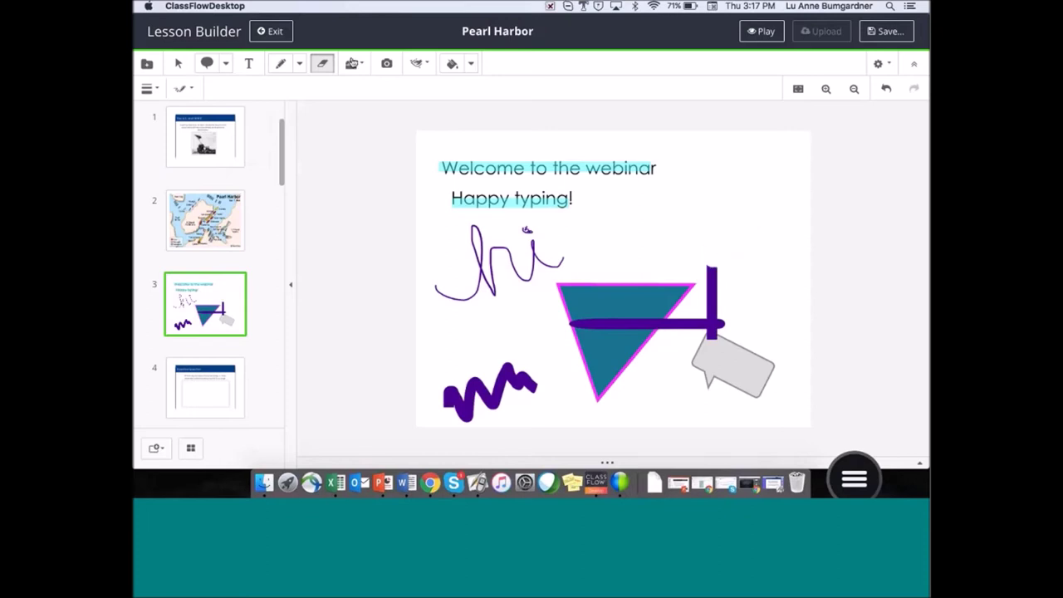
Turn on the Spotlight tool over the Pearl Harbor map on slide 2.
{"action": "left_click", "coordinate": [363, 65]}
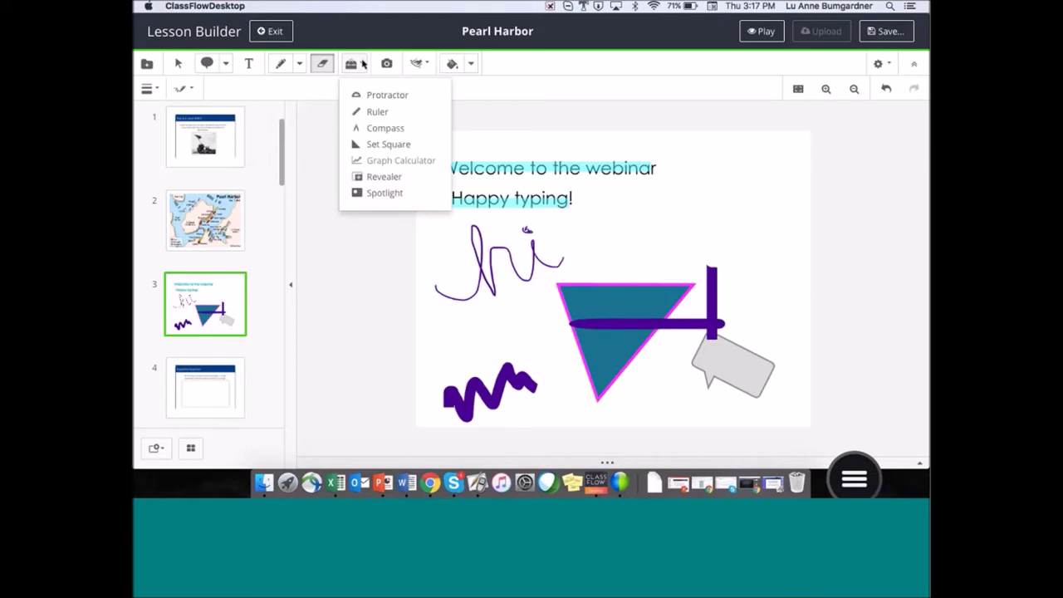
{"action": "left_click", "coordinate": [179, 227]}
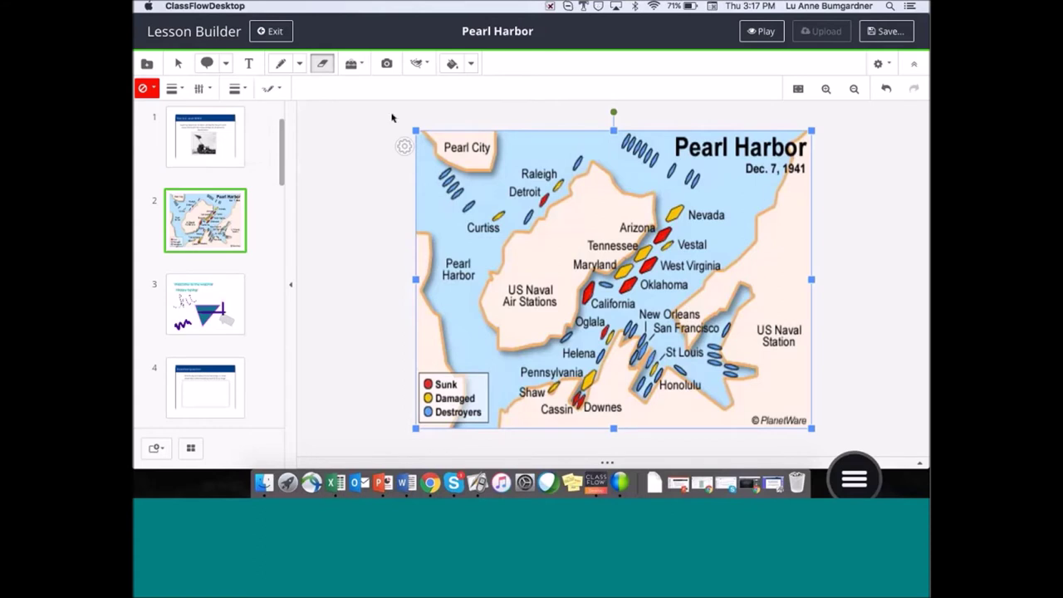
{"action": "left_click", "coordinate": [355, 64]}
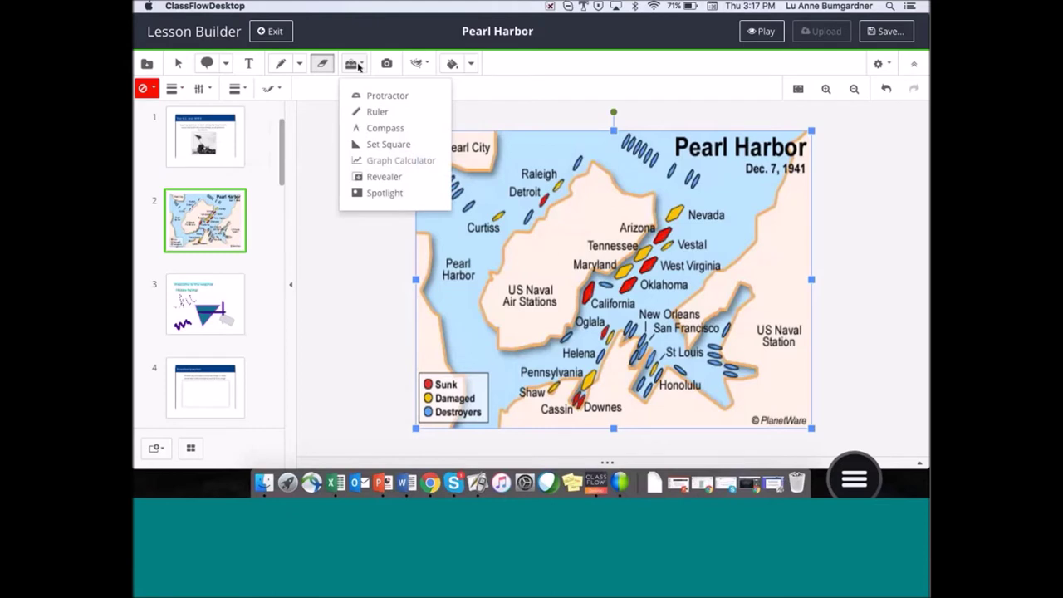
{"action": "left_click", "coordinate": [403, 128]}
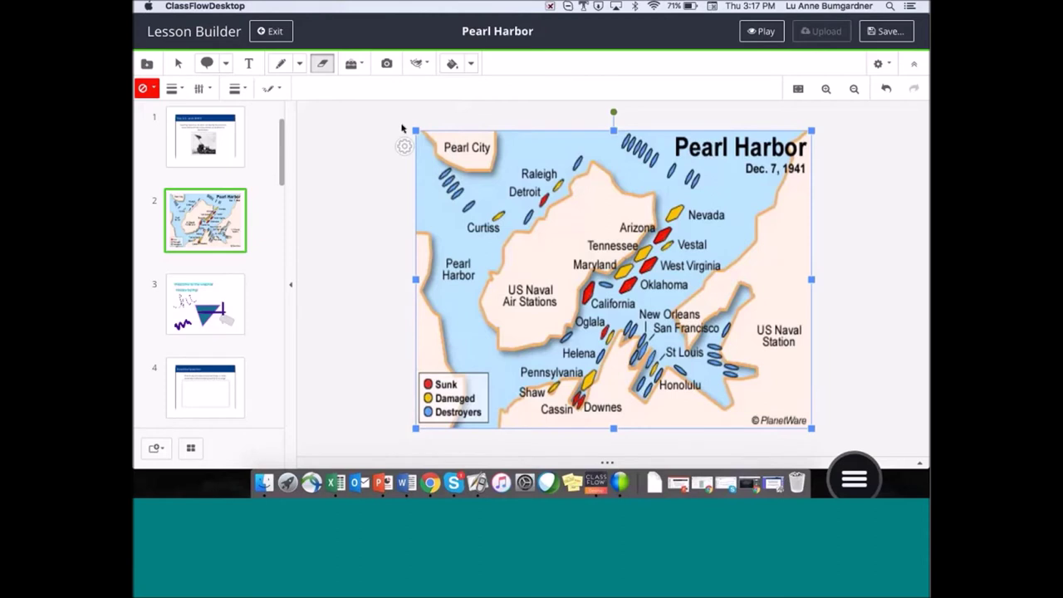
{"action": "left_click", "coordinate": [355, 64]}
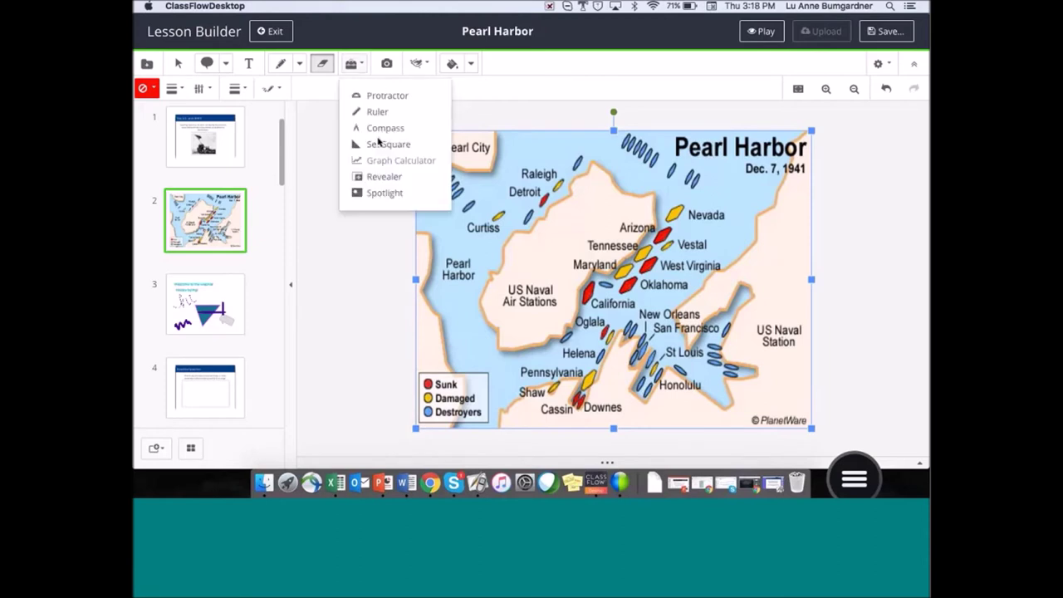
{"action": "left_click", "coordinate": [384, 193]}
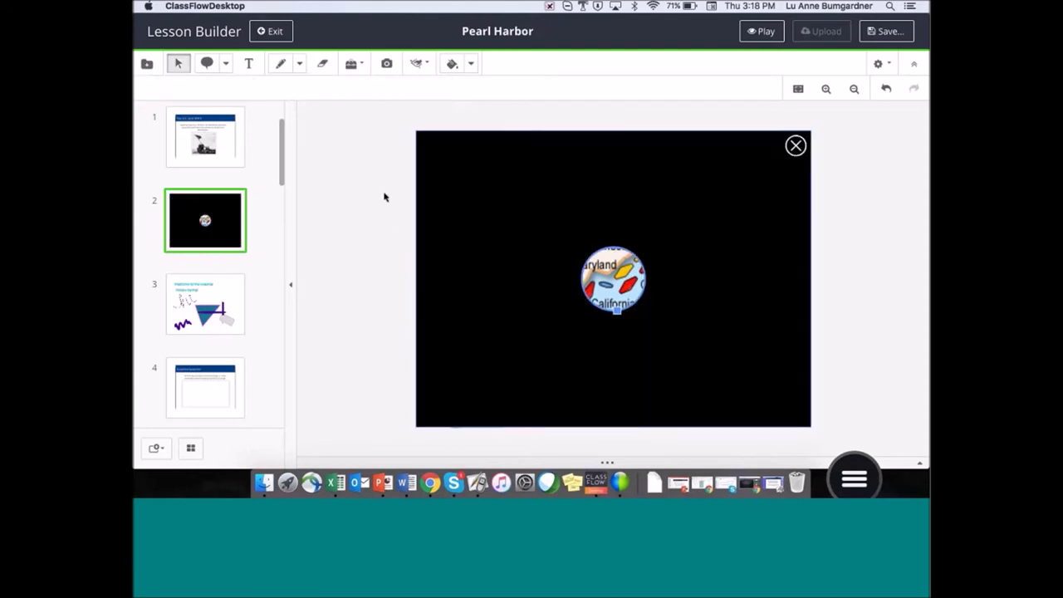
Enlarge the spotlight circle and move it over the Raleigh and Detroit area of the map.
{"action": "left_click_drag", "start_coordinate": [618, 310], "coordinate": [652, 334]}
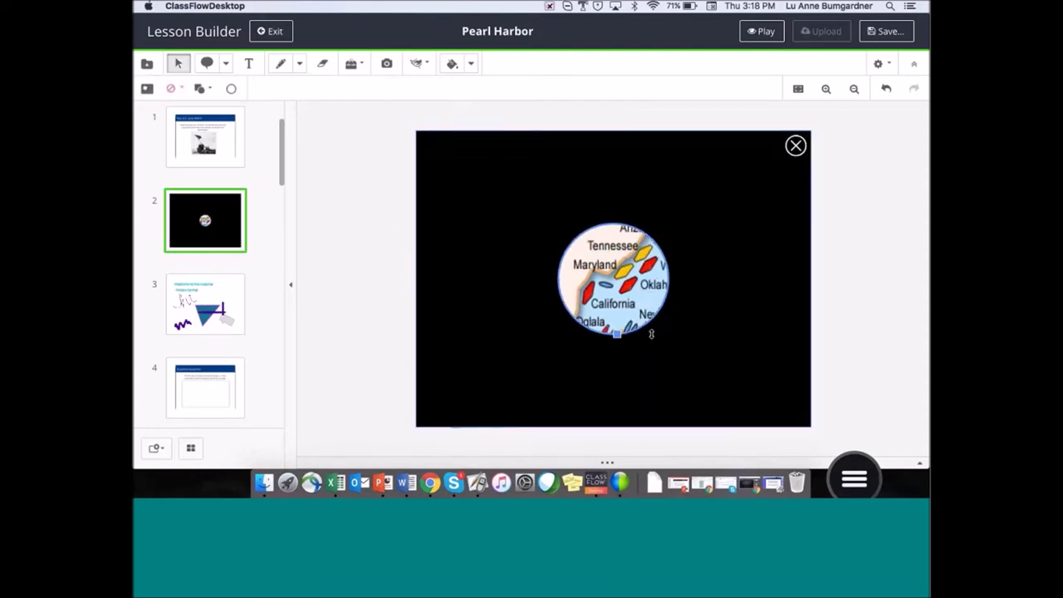
{"action": "left_click_drag", "start_coordinate": [614, 283], "coordinate": [512, 274]}
{"action": "left_click_drag", "start_coordinate": [595, 210], "coordinate": [523, 208]}
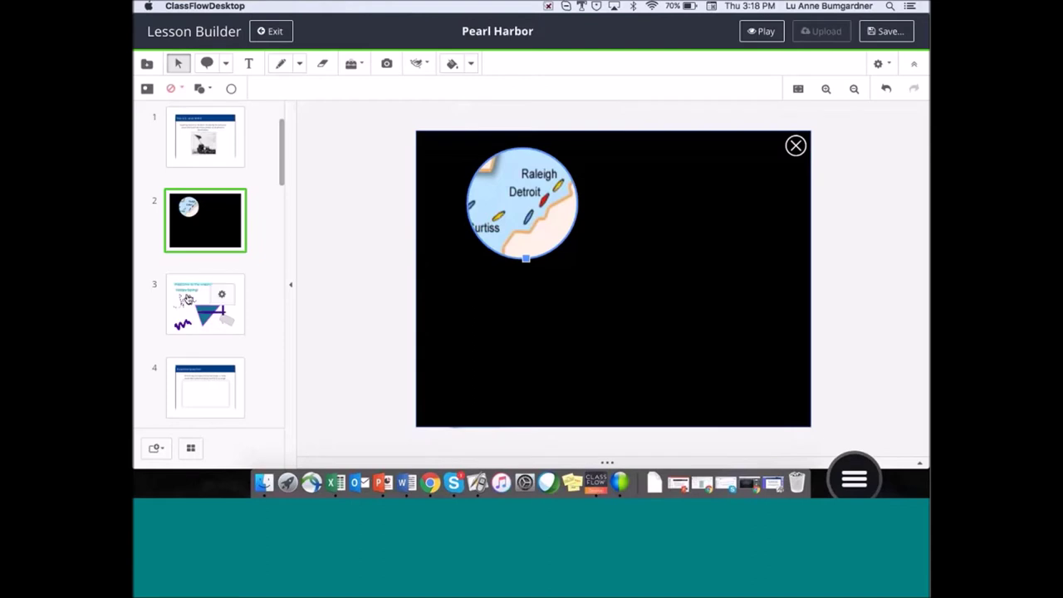
Add a blank card after slide 3 and try to upload Pearl Harbor.jpg to it through Capture Image.
{"action": "left_click", "coordinate": [187, 298]}
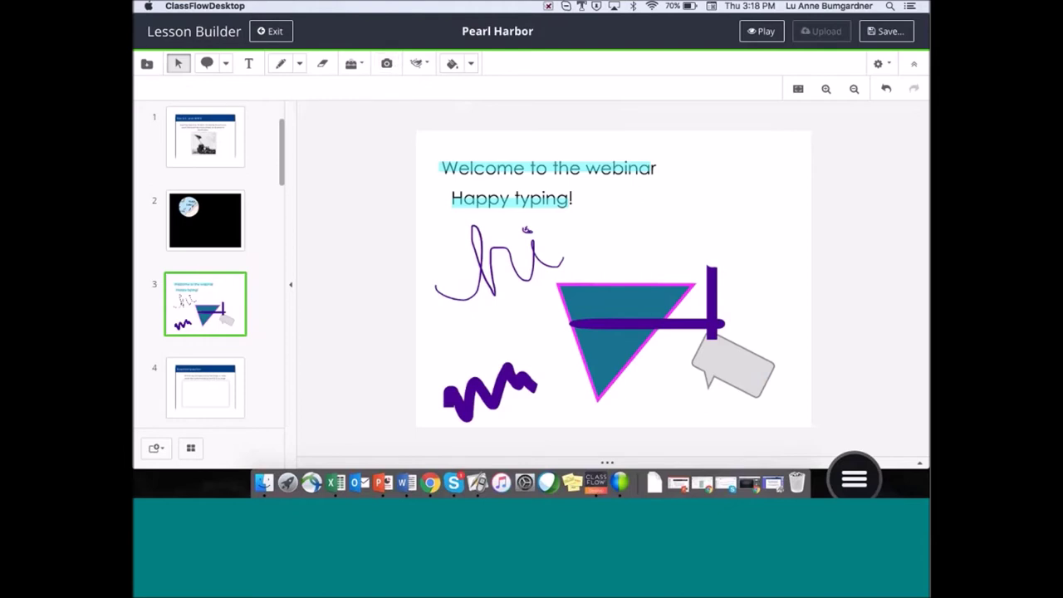
{"action": "left_click", "coordinate": [158, 450]}
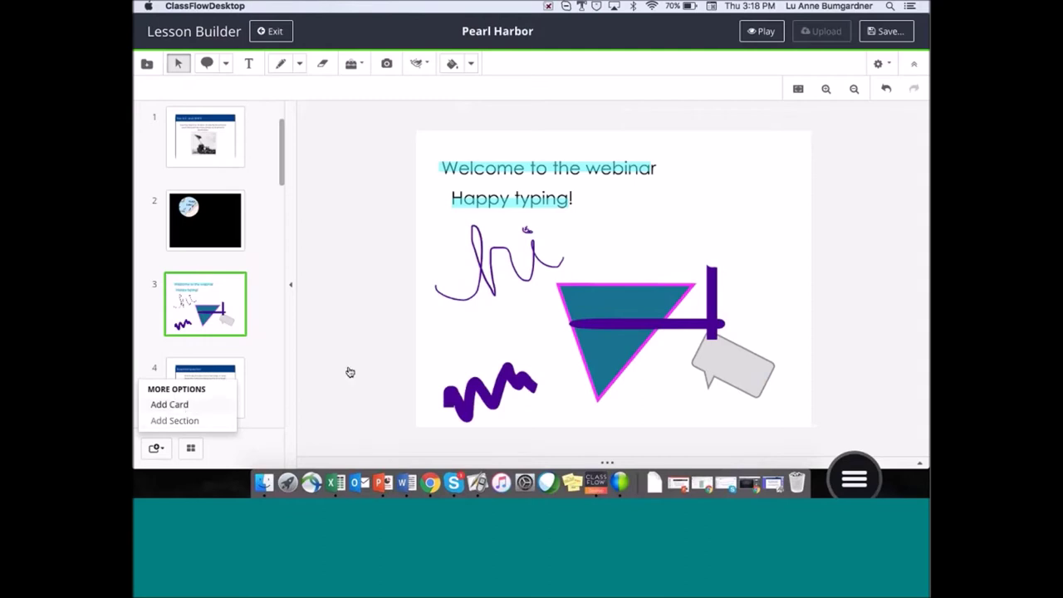
{"action": "left_click", "coordinate": [384, 66]}
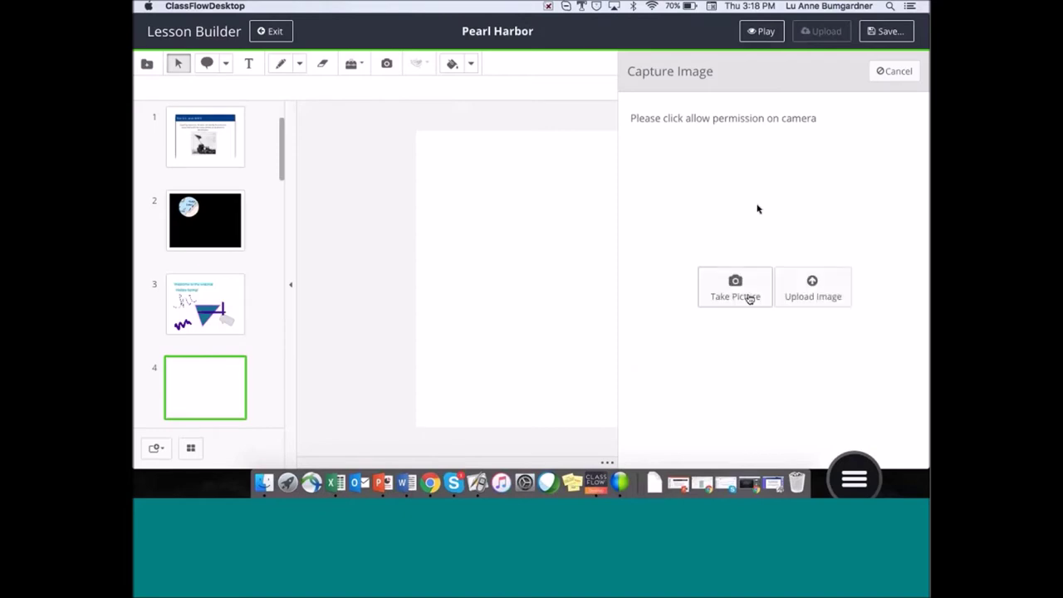
{"action": "left_click", "coordinate": [813, 287]}
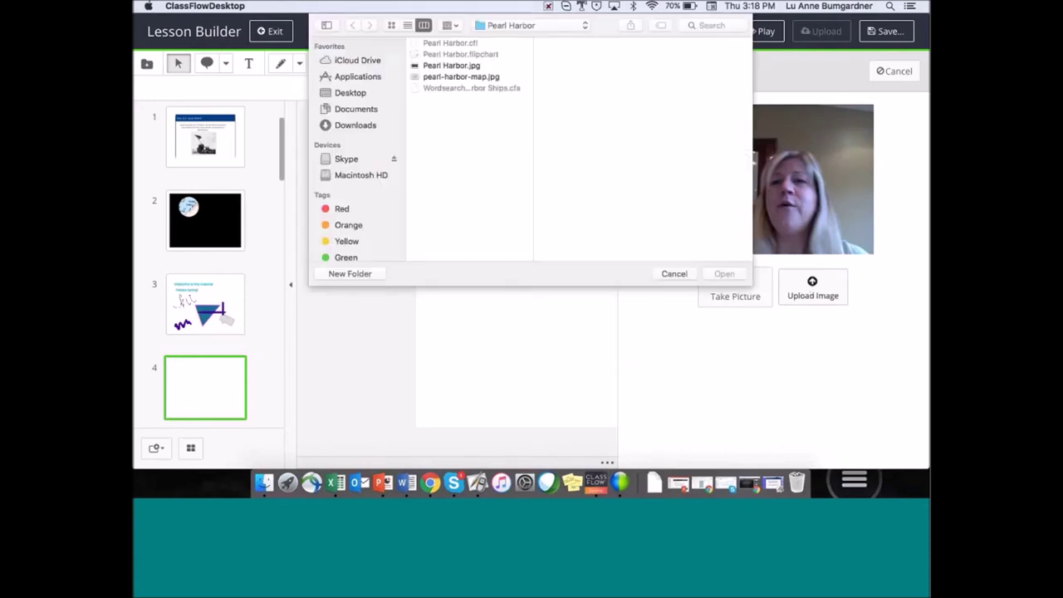
{"action": "left_click", "coordinate": [451, 65]}
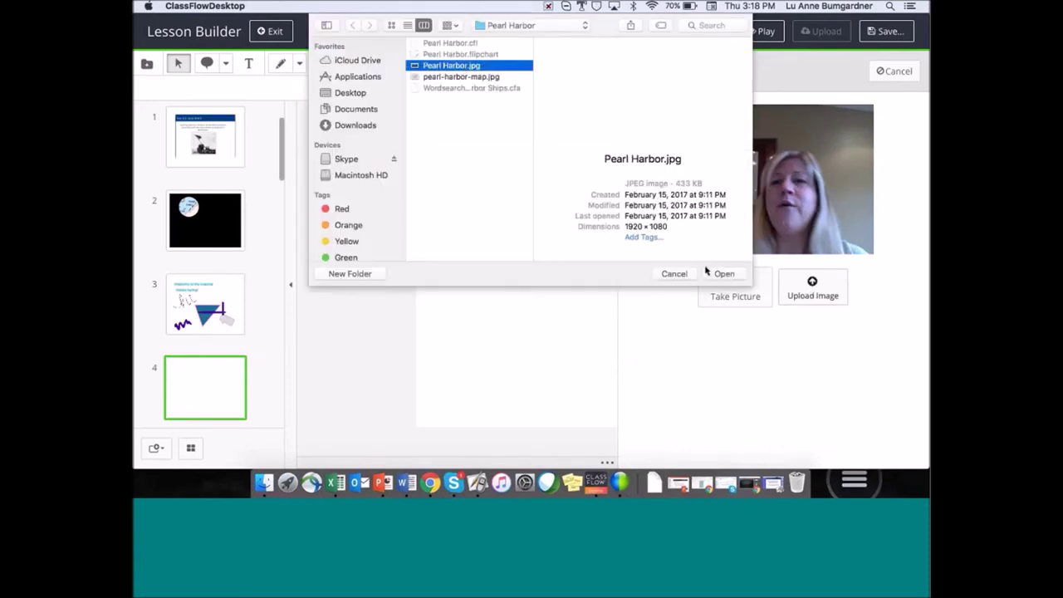
{"action": "left_click", "coordinate": [724, 273]}
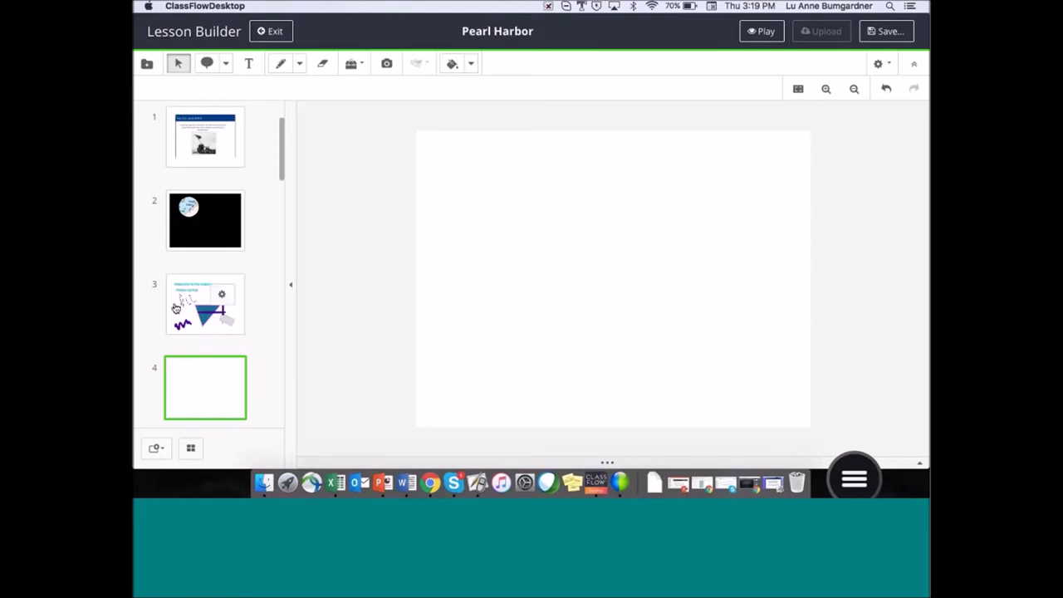
Clear the annotations from slide 3, followed by its shapes and its text.
{"action": "left_click", "coordinate": [207, 316]}
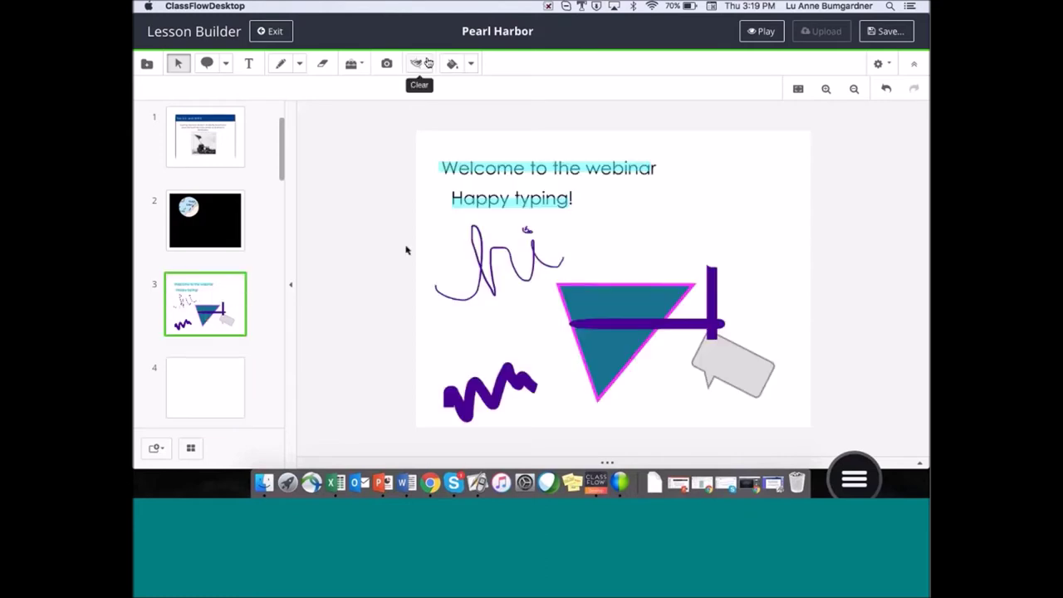
{"action": "left_click", "coordinate": [429, 64]}
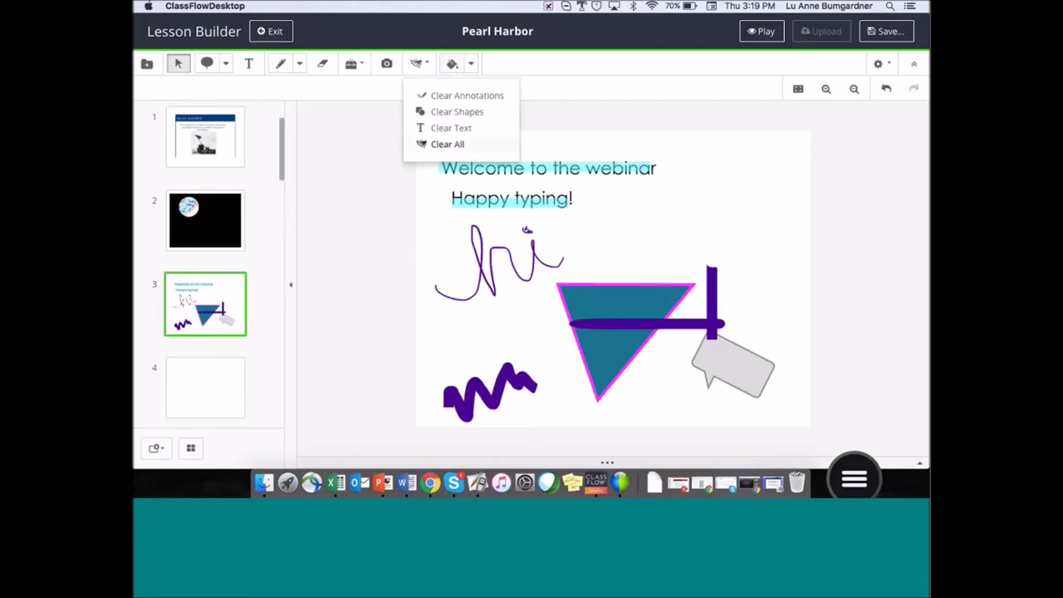
{"action": "left_click", "coordinate": [474, 97]}
{"action": "left_click", "coordinate": [417, 63]}
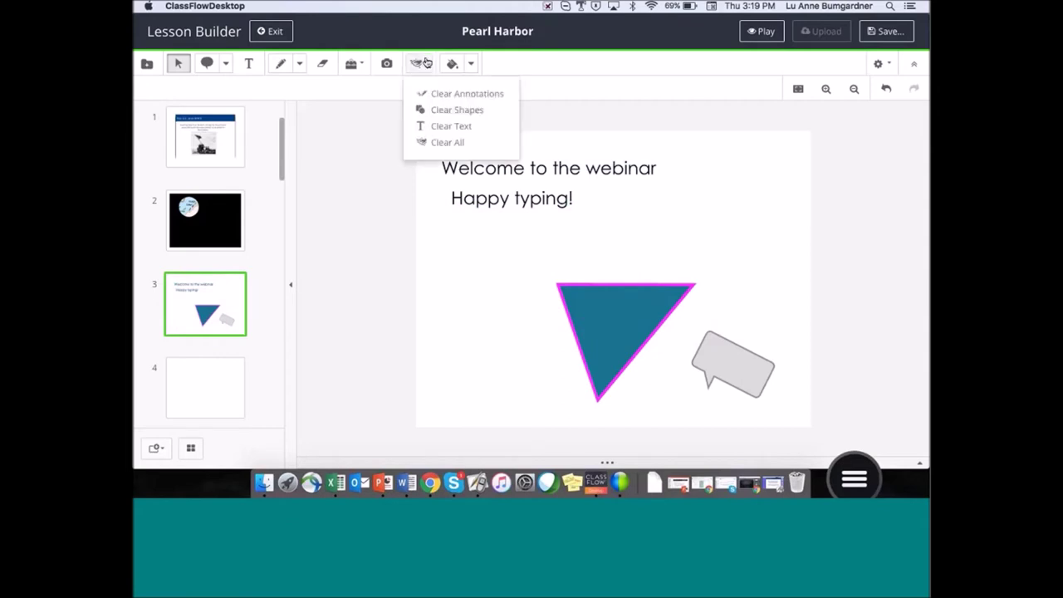
{"action": "left_click", "coordinate": [455, 113]}
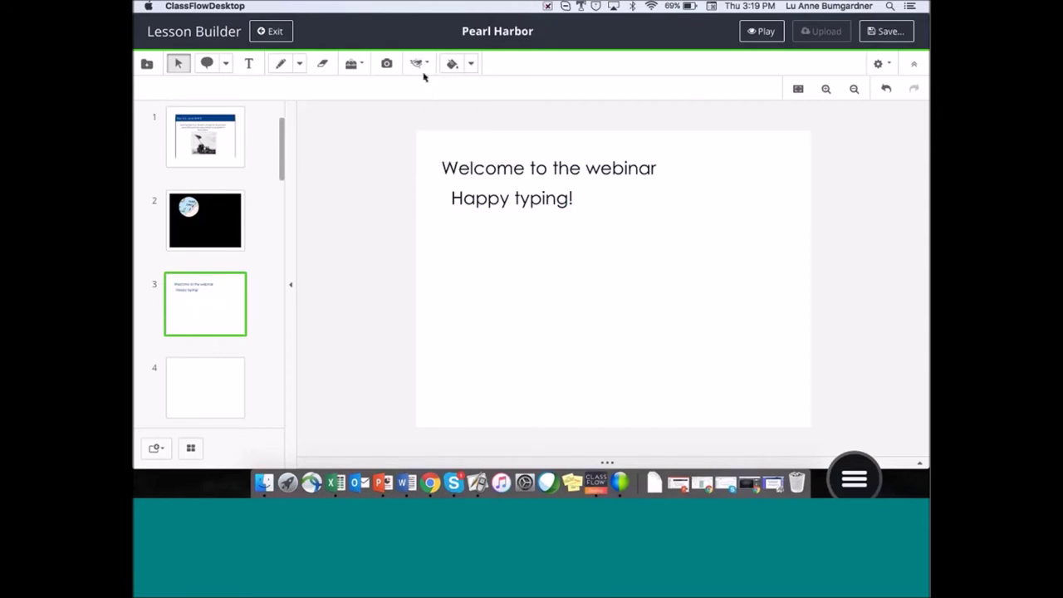
{"action": "left_click", "coordinate": [418, 63]}
{"action": "left_click", "coordinate": [448, 127]}
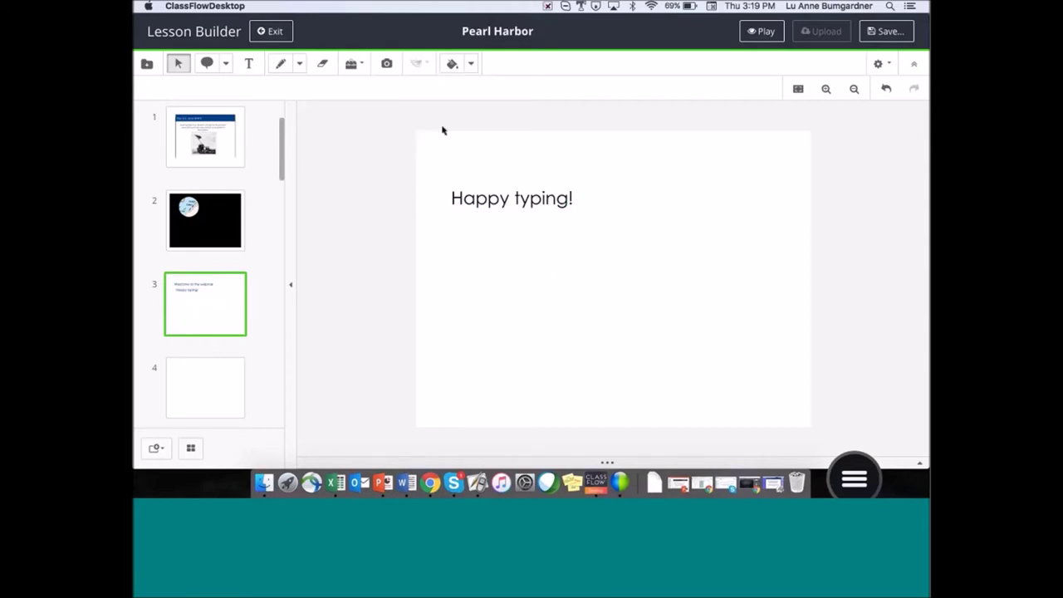
Undo the clearing of text, shapes and annotations on slide 3 and the addition of the blank card.
{"action": "left_click", "coordinate": [886, 89]}
{"action": "left_click", "coordinate": [887, 89]}
{"action": "left_click", "coordinate": [886, 89]}
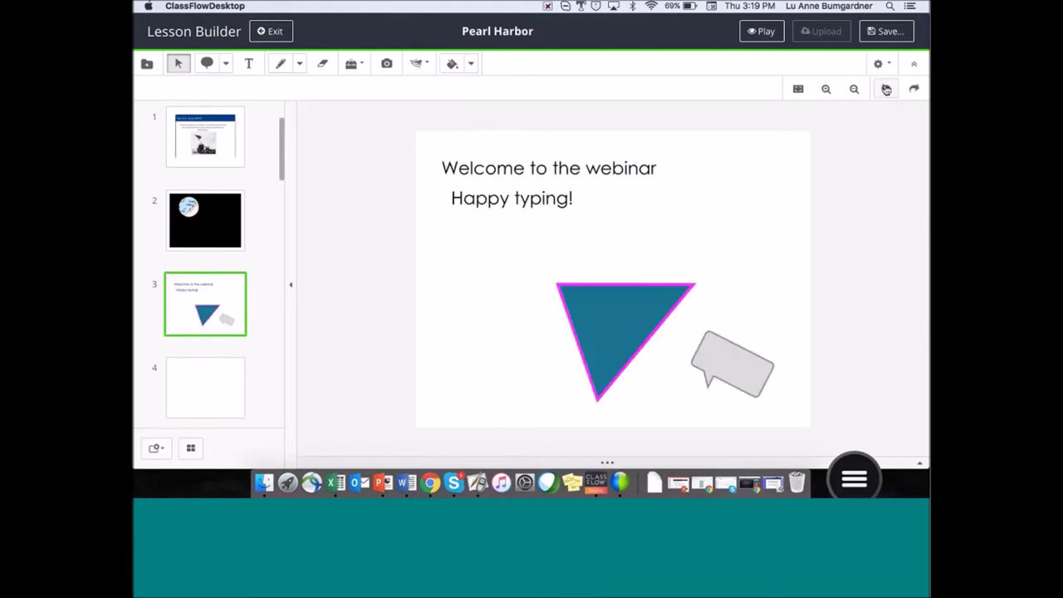
{"action": "left_click", "coordinate": [886, 89]}
Clear everything from slide 3 with Clear All and undo it.
{"action": "left_click", "coordinate": [427, 64]}
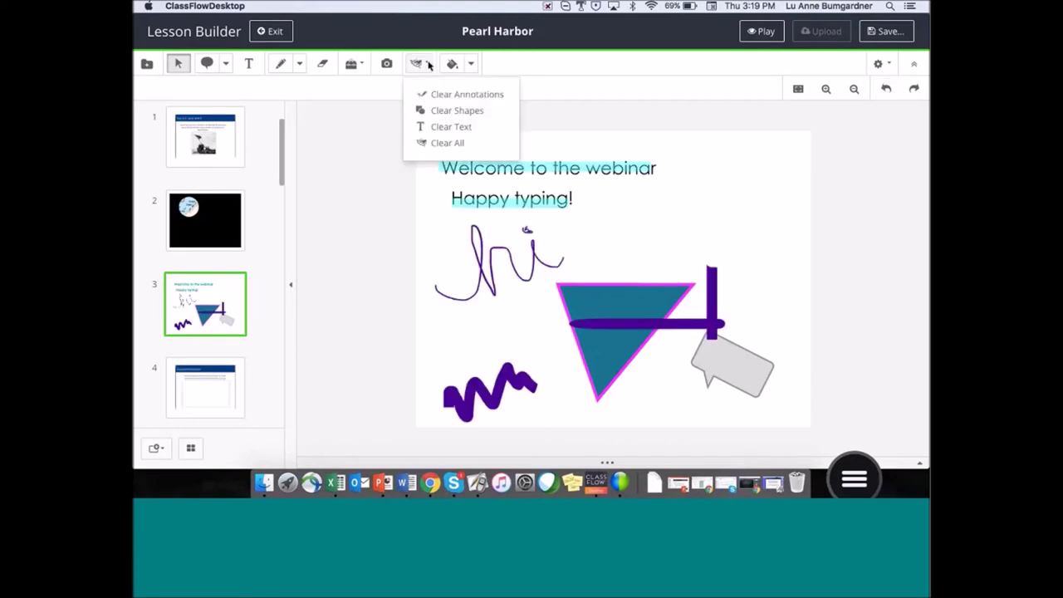
{"action": "left_click", "coordinate": [448, 145]}
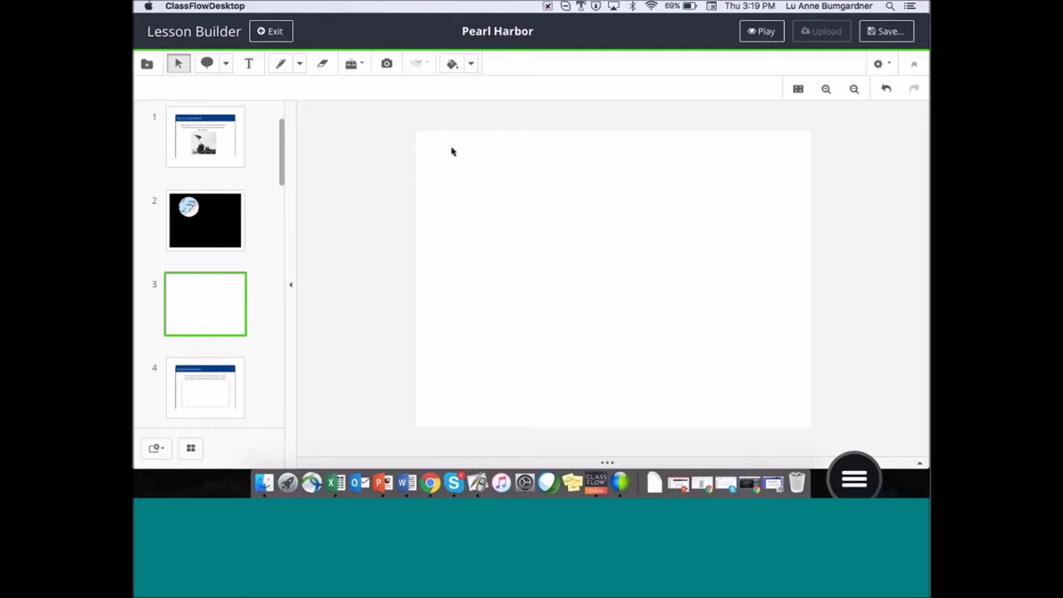
{"action": "left_click", "coordinate": [886, 89]}
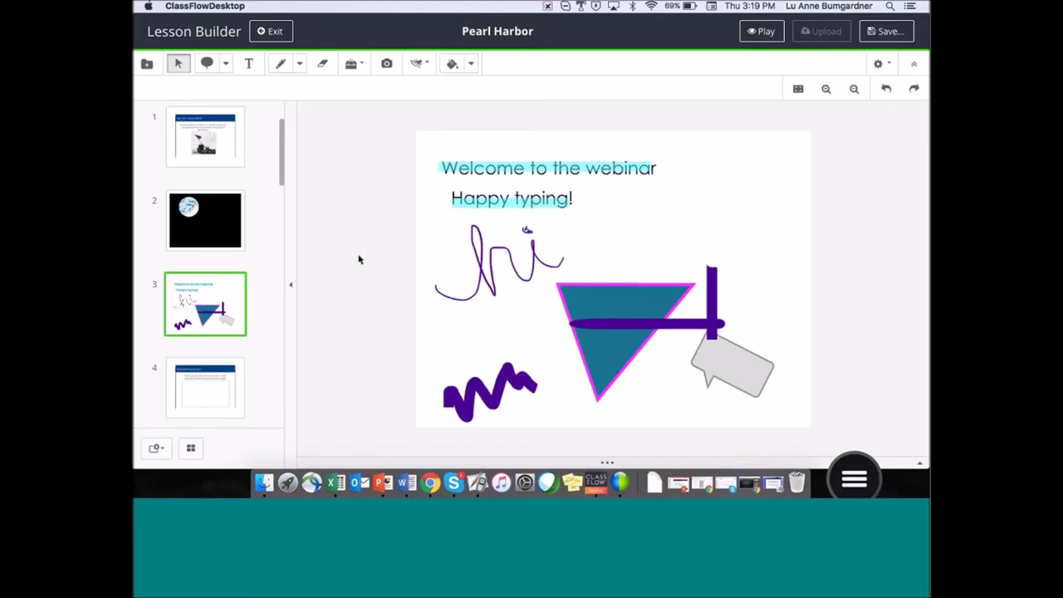
Choose dark blue as the fill color, apply it to slide 3's background and undo that background fill.
{"action": "left_click", "coordinate": [472, 64]}
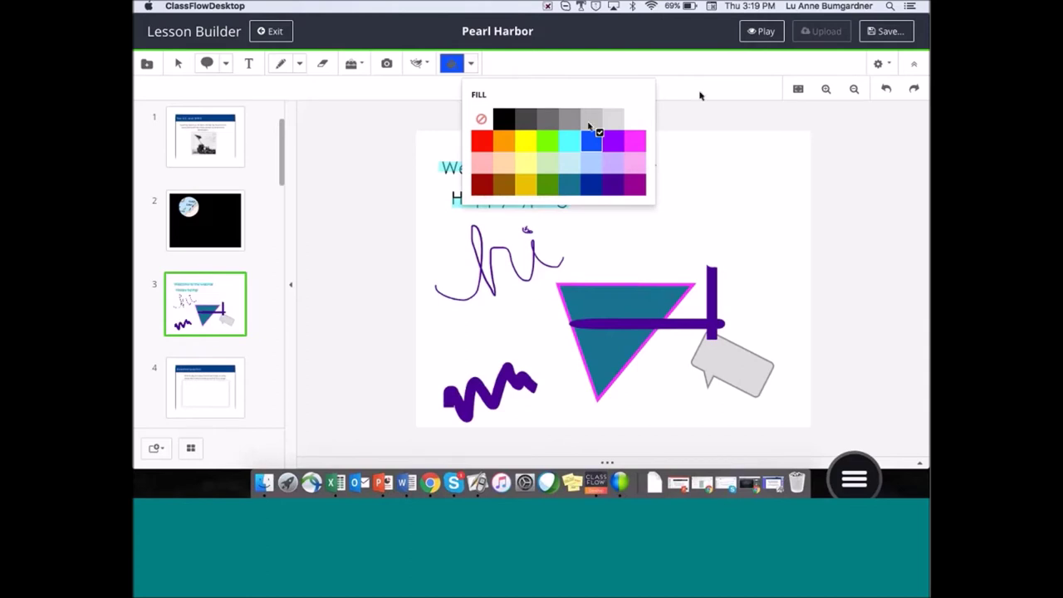
{"action": "left_click", "coordinate": [470, 66]}
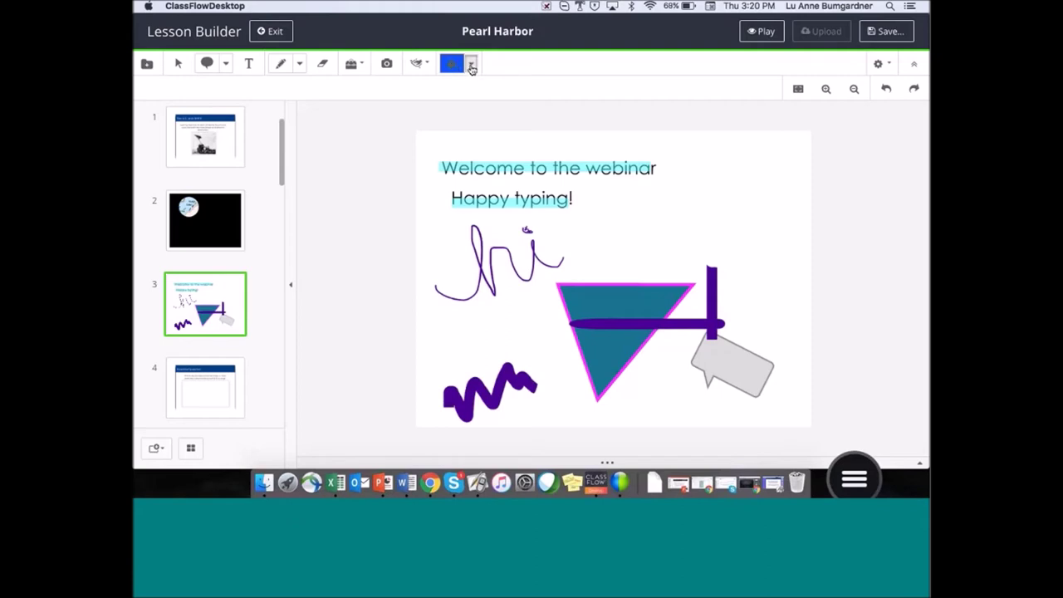
{"action": "left_click", "coordinate": [471, 65]}
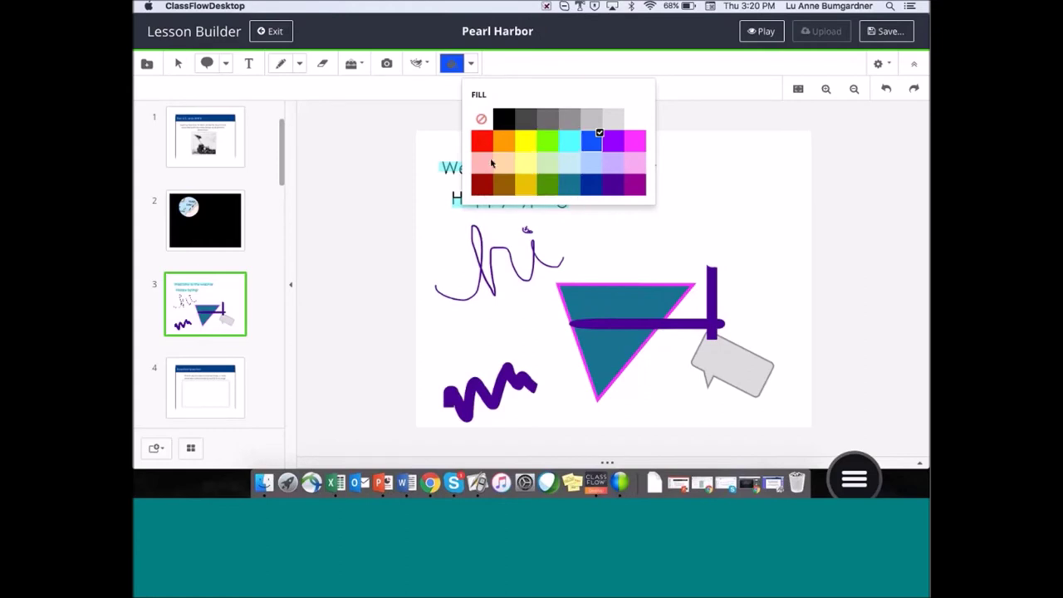
{"action": "left_click", "coordinate": [593, 185]}
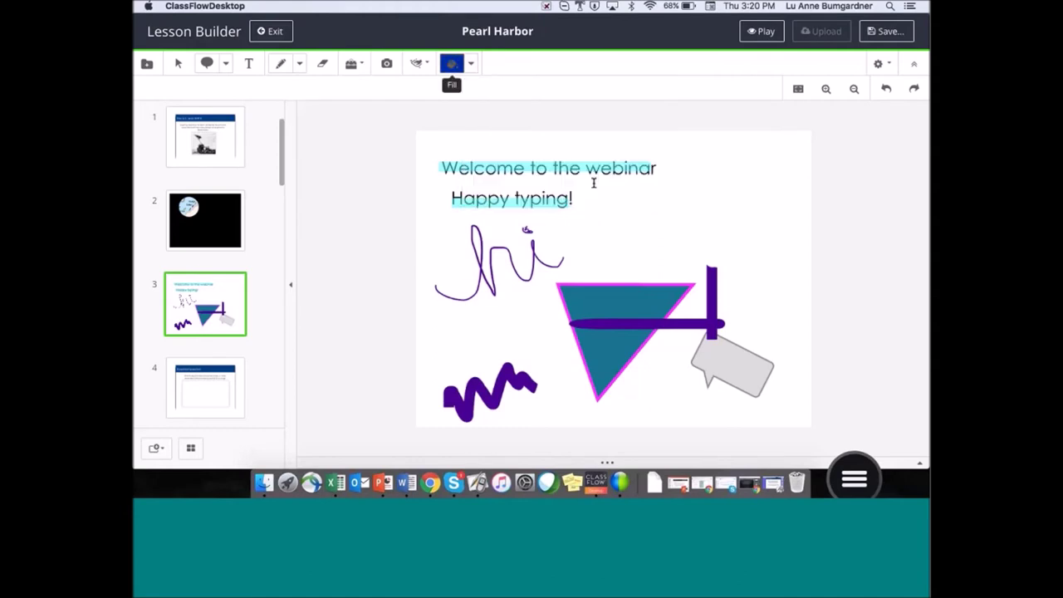
{"action": "left_click", "coordinate": [699, 202]}
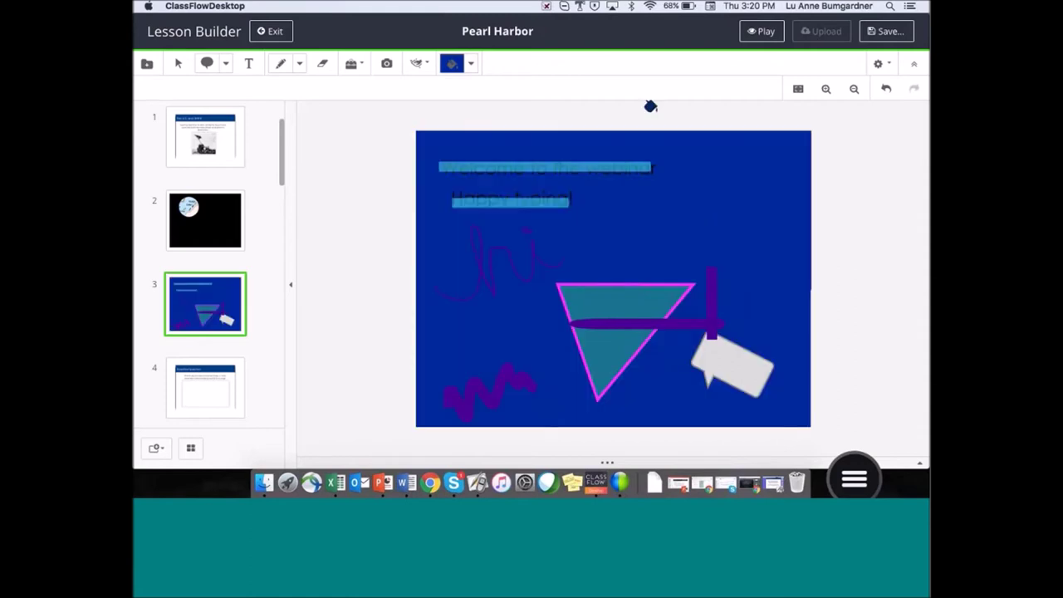
{"action": "left_click", "coordinate": [886, 89]}
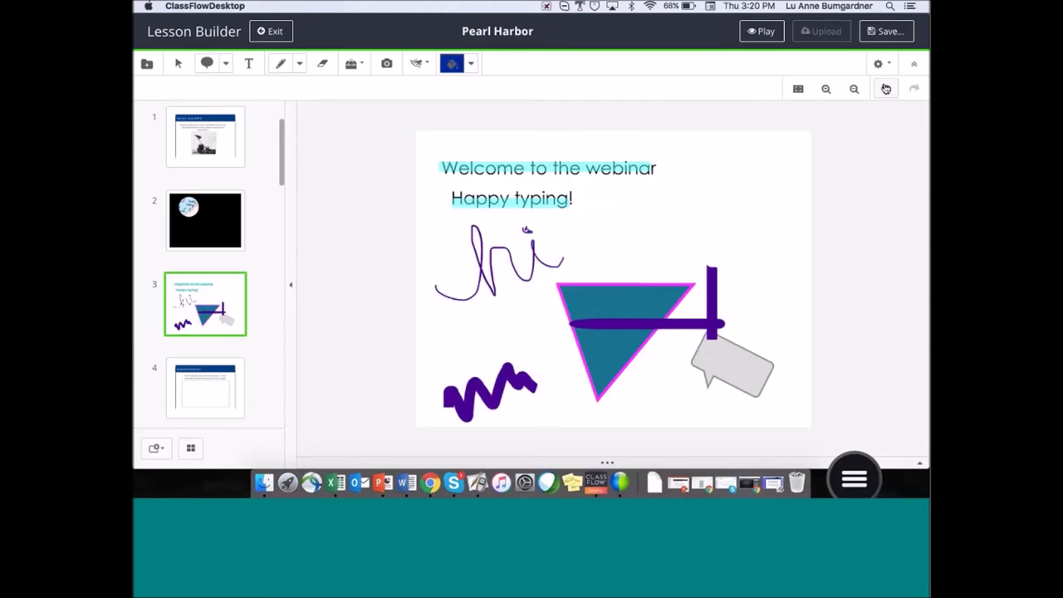
Fill both the triangle and its border on slide 3 with dark blue.
{"action": "left_click", "coordinate": [609, 303]}
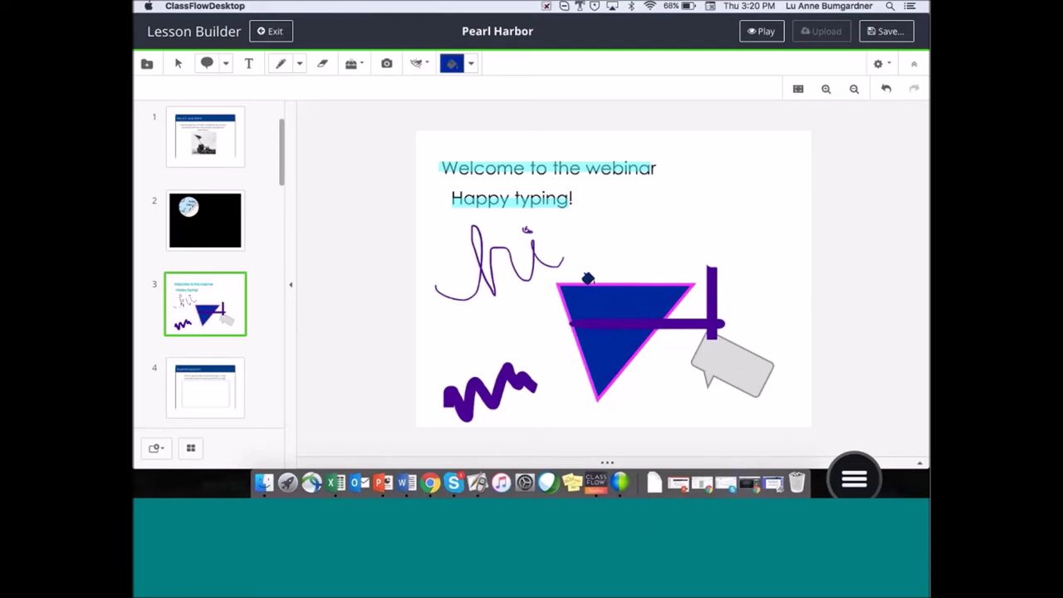
{"action": "left_click", "coordinate": [588, 281]}
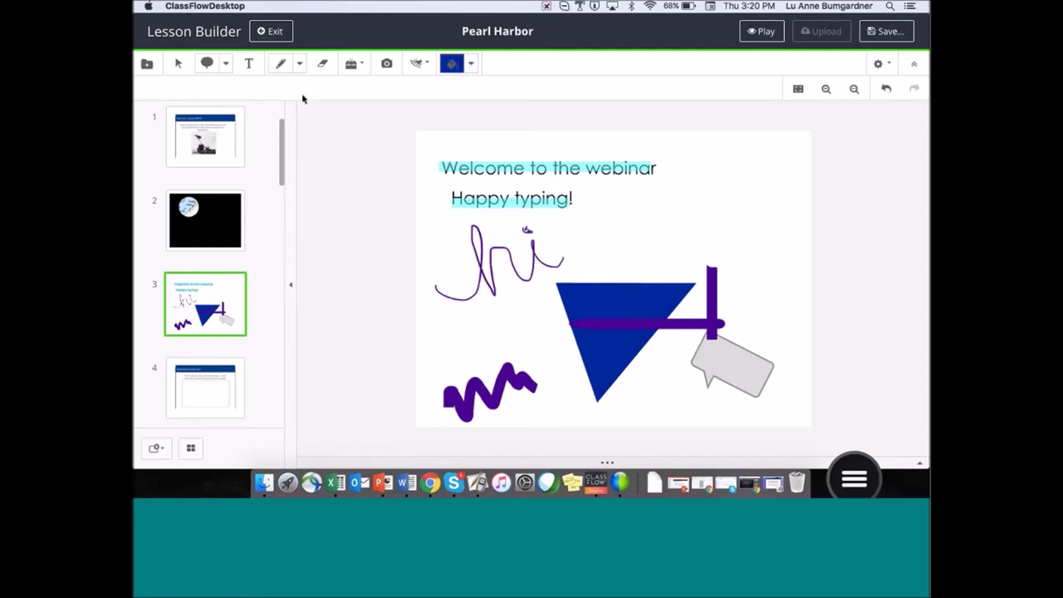
{"action": "left_click", "coordinate": [182, 66]}
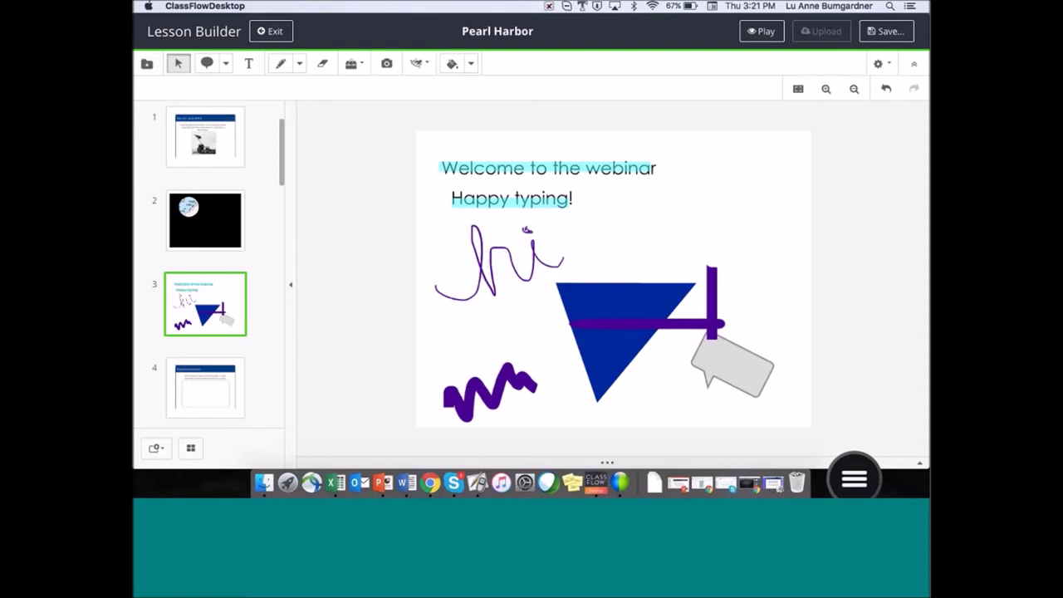
Add a blank card after slide 3.
{"action": "left_click", "coordinate": [156, 448]}
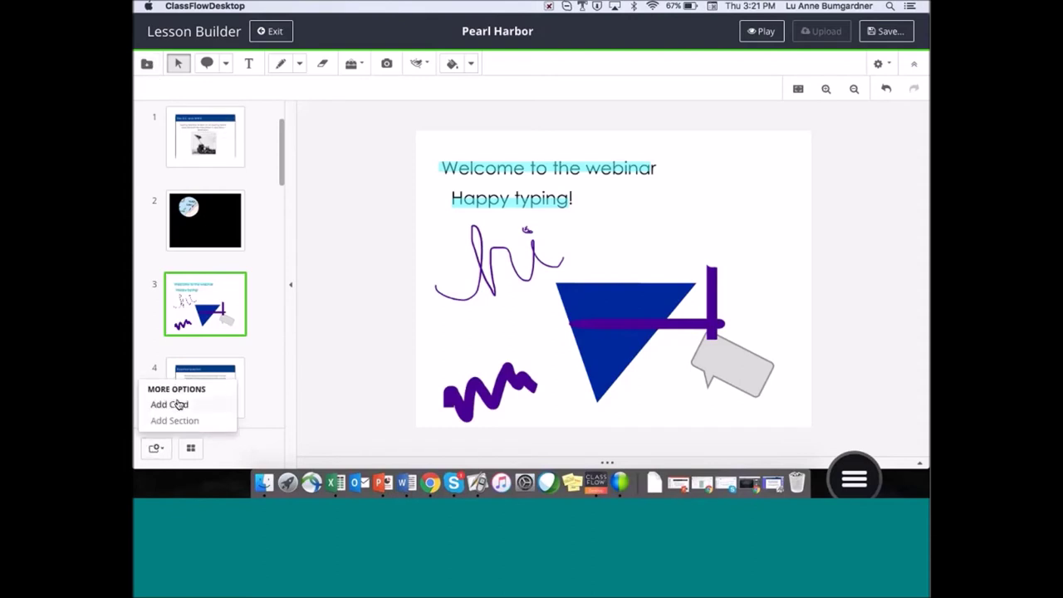
{"action": "left_click", "coordinate": [178, 404]}
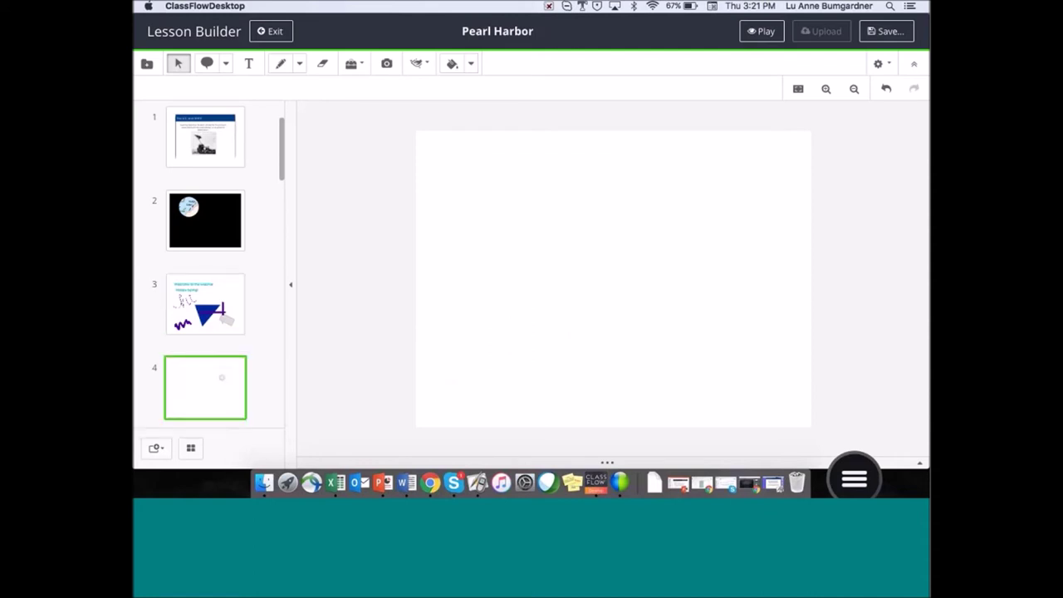
{"action": "scroll", "coordinate": [284, 146], "scroll_direction": "down", "scroll_amount": 1}
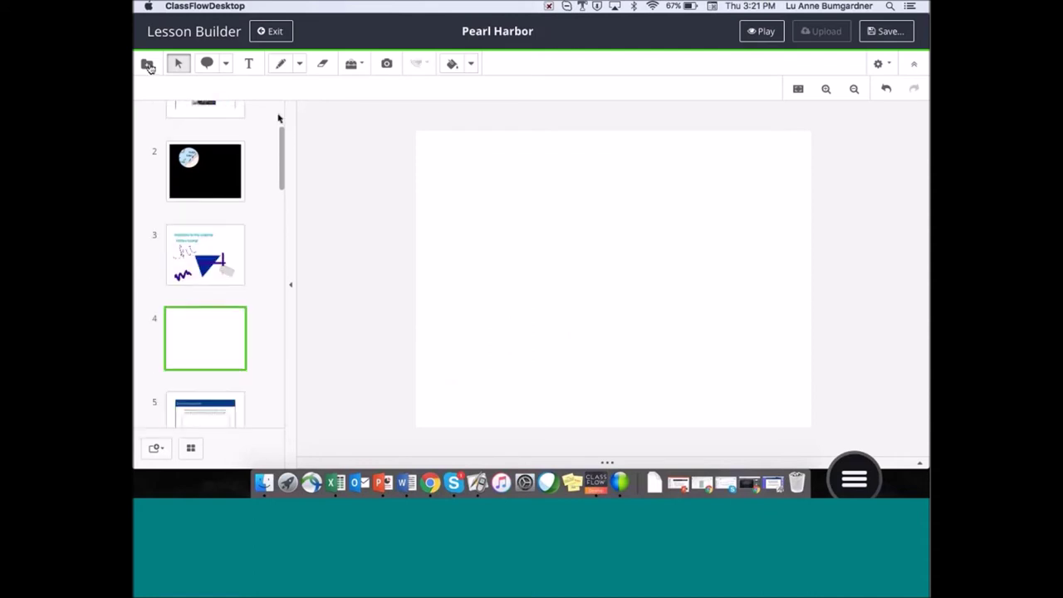
Insert Pearl Harbor.jpg on the blank card and place it at about half size in the card's upper-right area.
{"action": "left_click", "coordinate": [148, 65]}
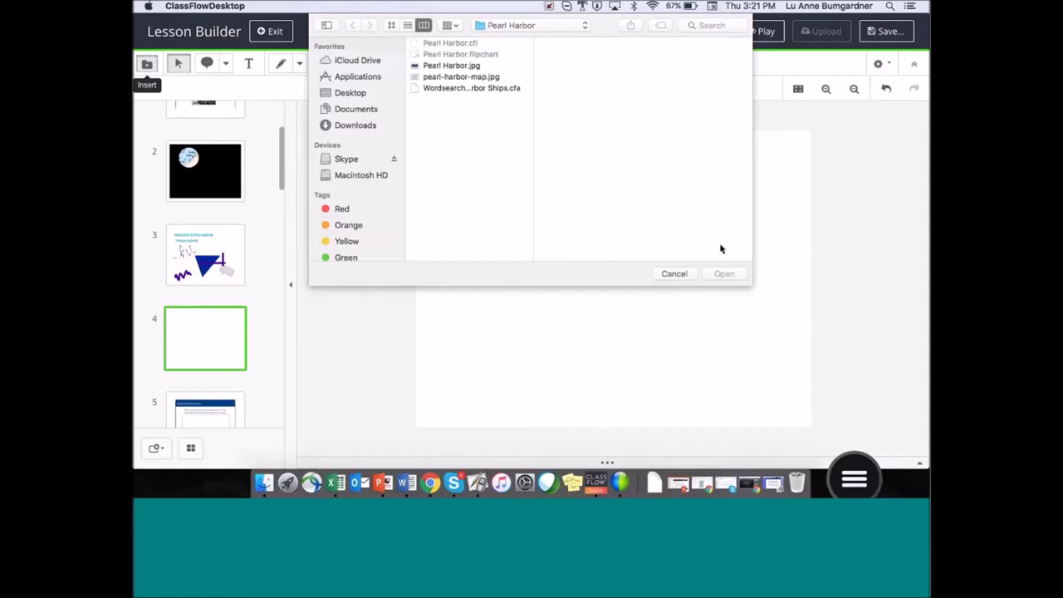
{"action": "left_click", "coordinate": [451, 65]}
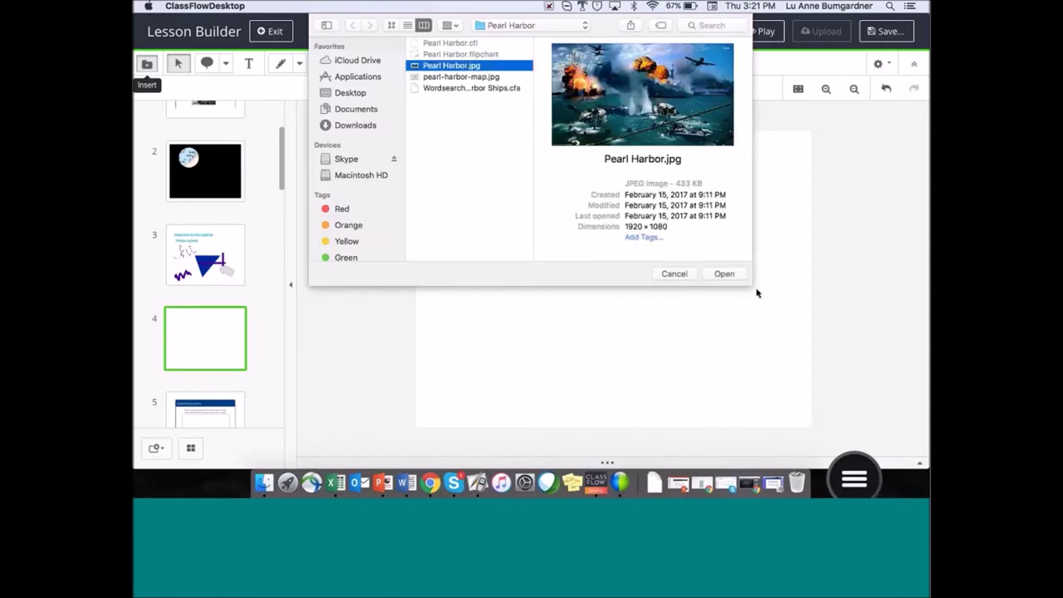
{"action": "left_click", "coordinate": [724, 273]}
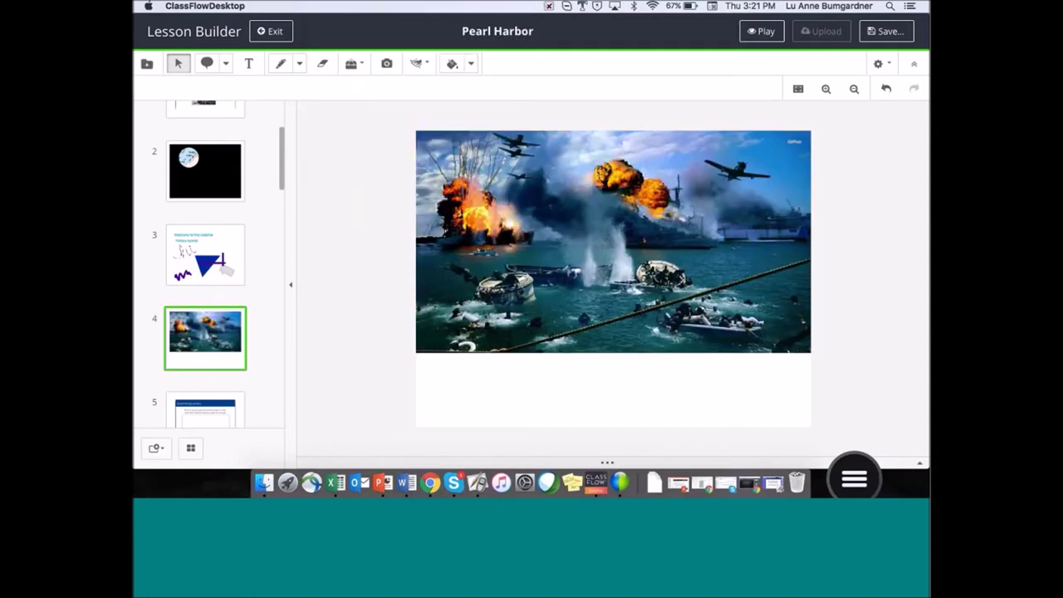
{"action": "left_click_drag", "start_coordinate": [811, 352], "coordinate": [613, 249]}
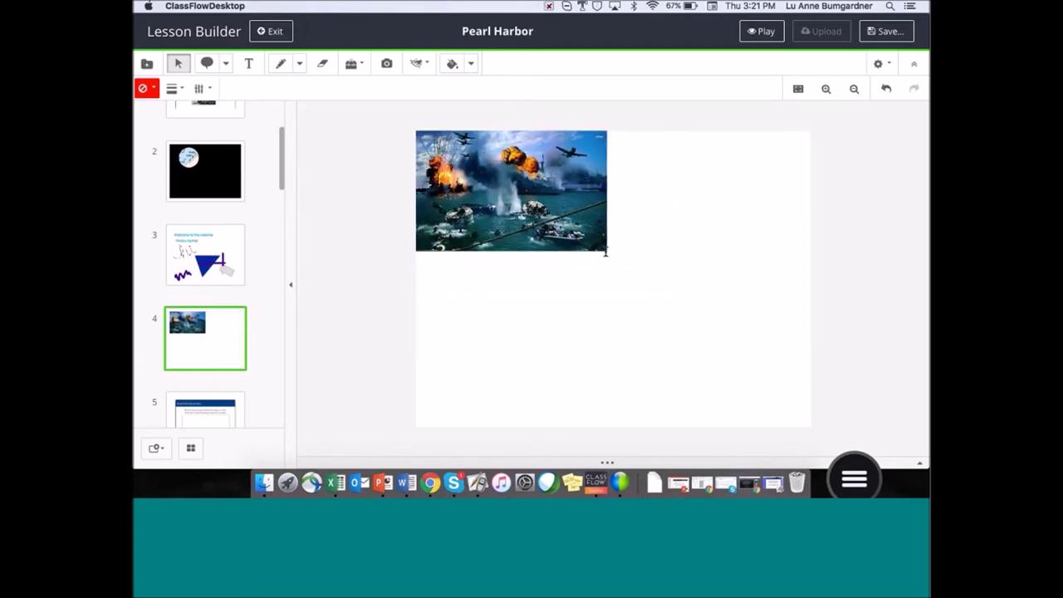
{"action": "left_click_drag", "start_coordinate": [515, 189], "coordinate": [709, 205]}
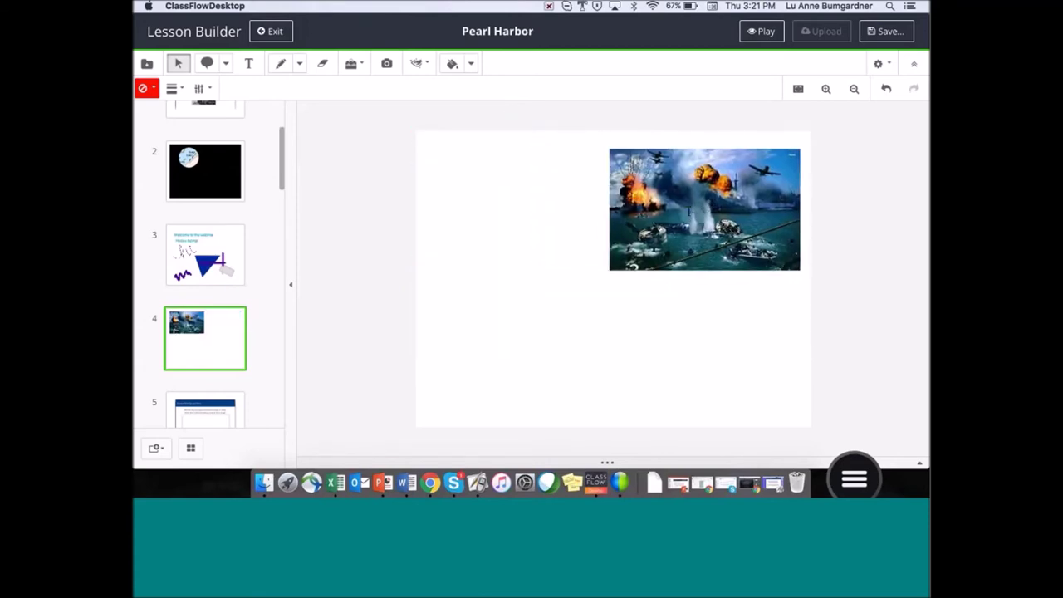
Add a block arrow shape to card 4 and move it onto the blank area left of the picture.
{"action": "left_click", "coordinate": [226, 64]}
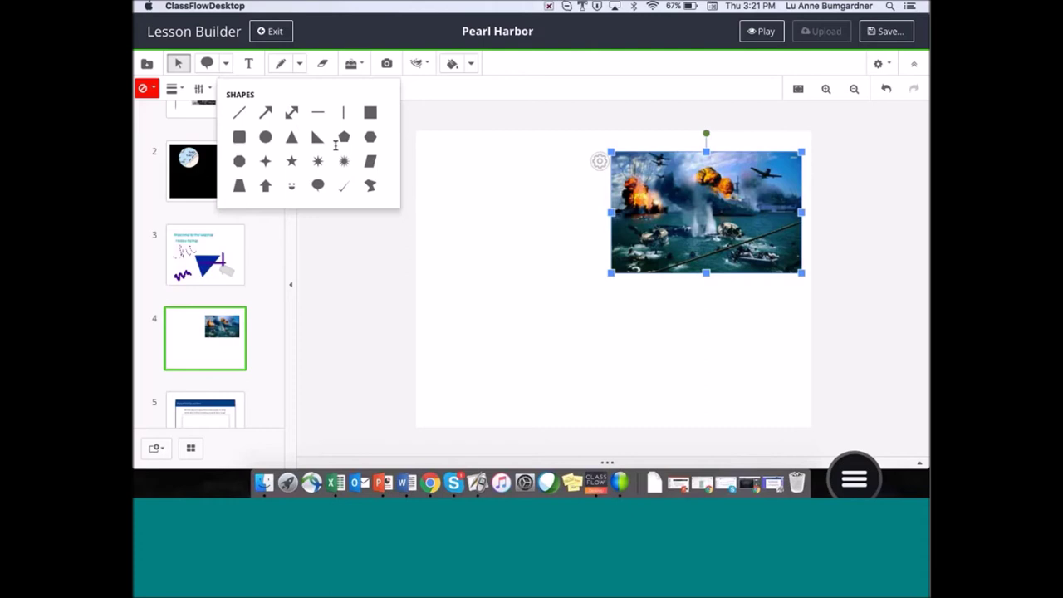
{"action": "left_click", "coordinate": [266, 164]}
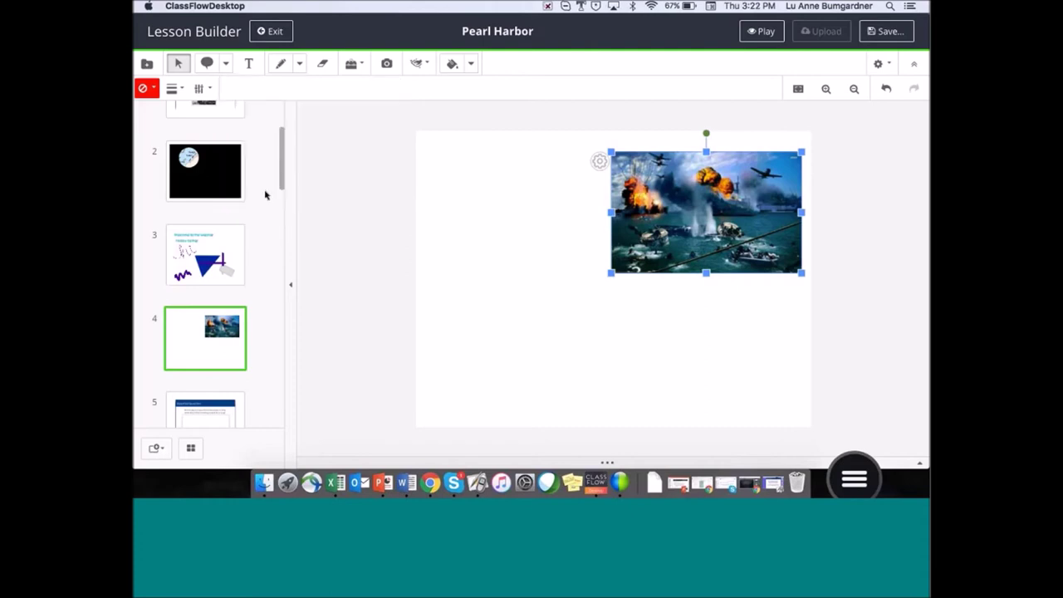
{"action": "left_click", "coordinate": [225, 63]}
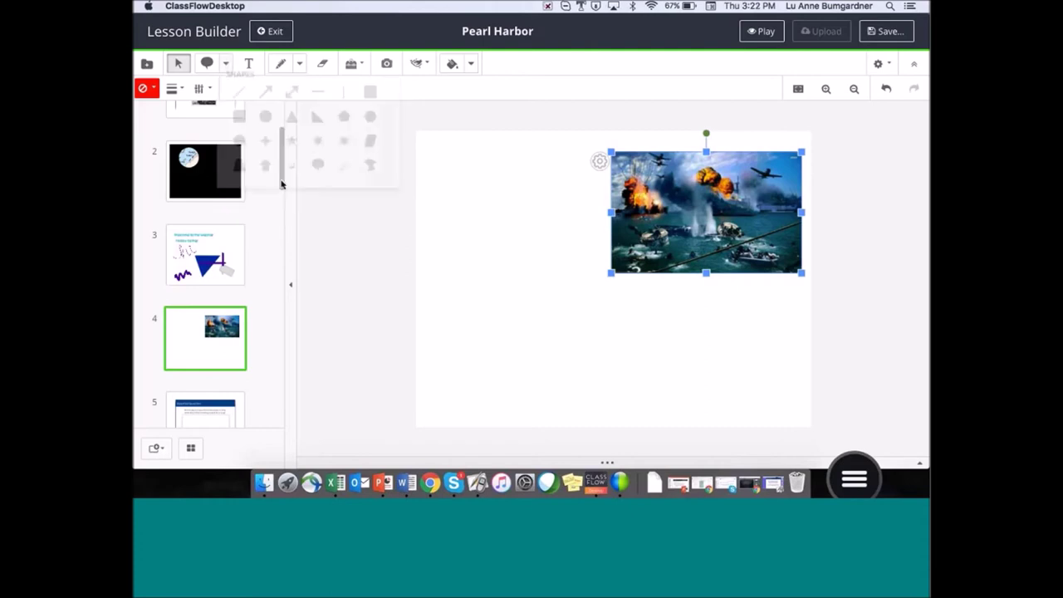
{"action": "left_click", "coordinate": [264, 188]}
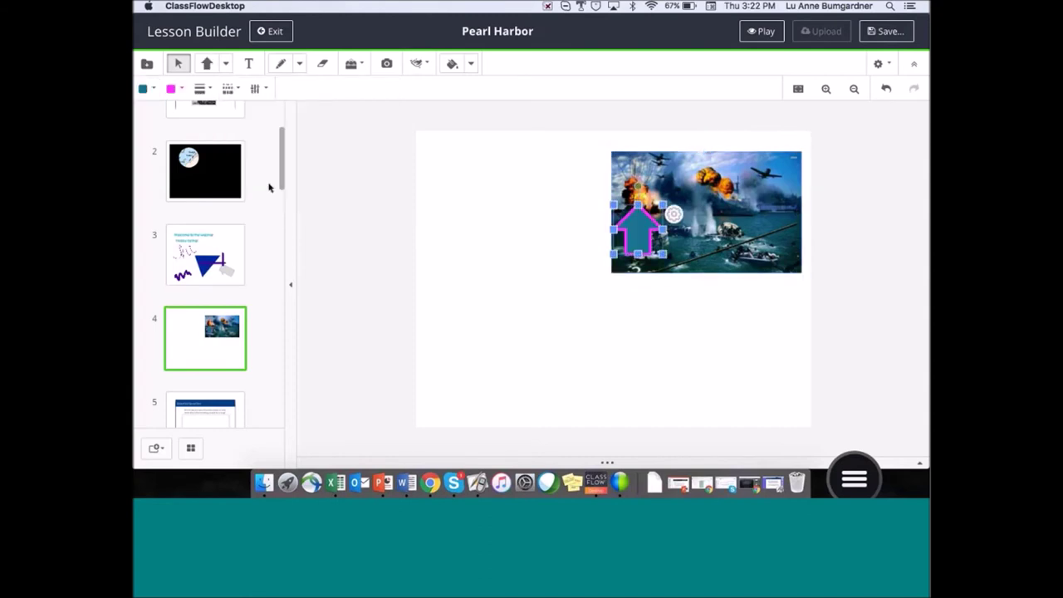
{"action": "left_click_drag", "start_coordinate": [637, 231], "coordinate": [502, 284]}
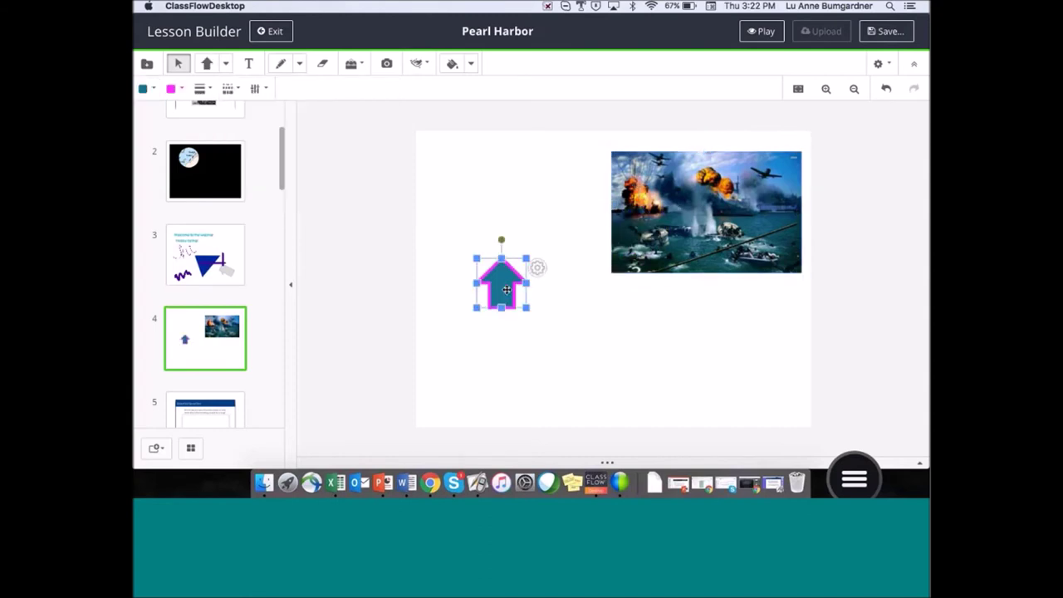
Set the arrow's border color to black and its fill color to bright cyan.
{"action": "left_click", "coordinate": [176, 88]}
{"action": "left_click", "coordinate": [204, 143]}
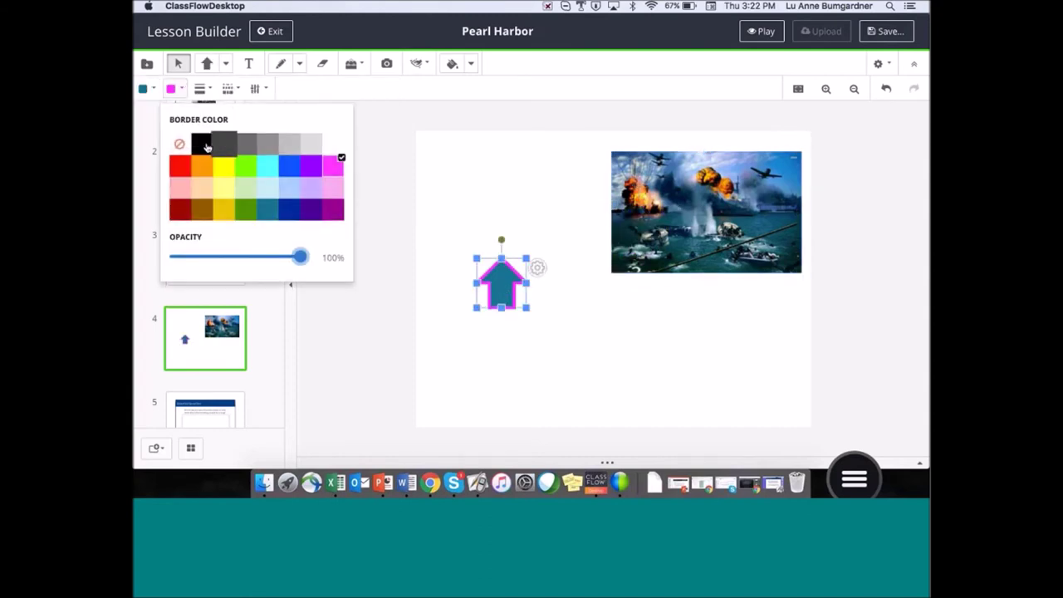
{"action": "left_click", "coordinate": [153, 91]}
{"action": "left_click", "coordinate": [240, 172]}
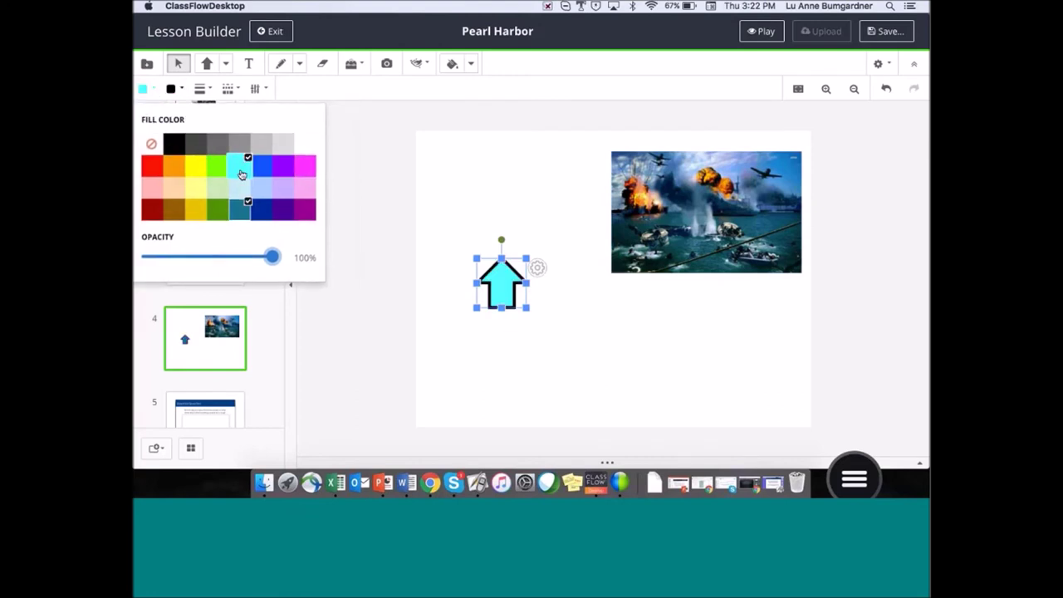
Rotate the arrow a quarter turn to point at the picture's side and make it flatter.
{"action": "left_click_drag", "start_coordinate": [503, 245], "coordinate": [571, 278]}
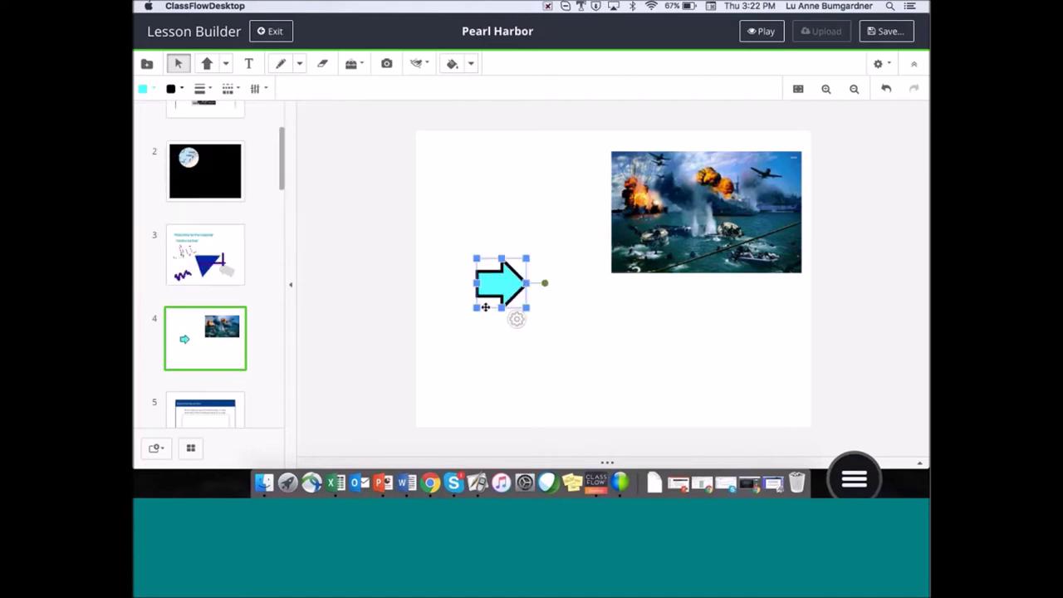
{"action": "left_click", "coordinate": [501, 297]}
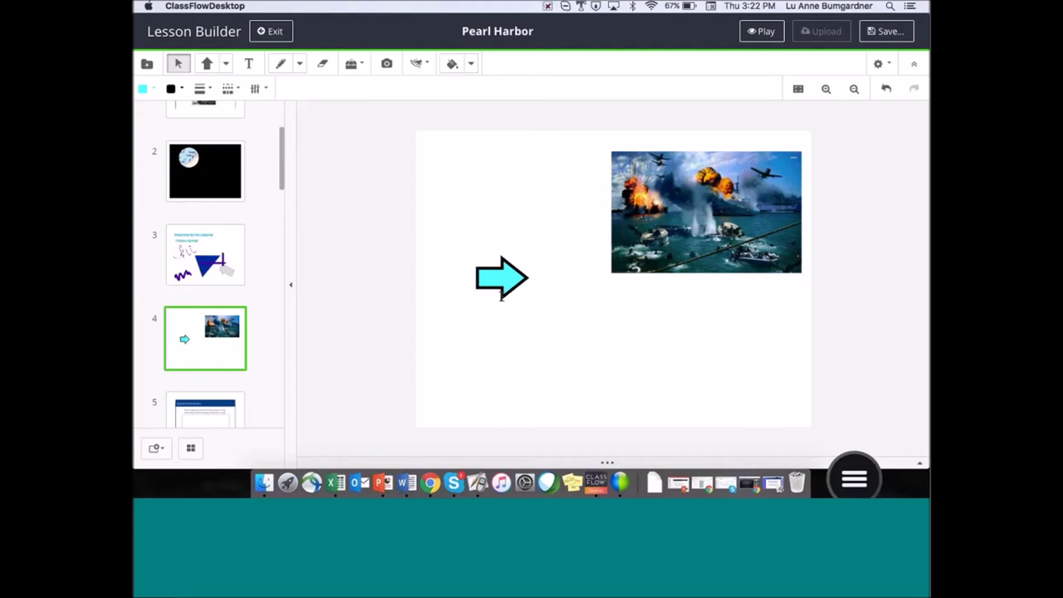
{"action": "left_click", "coordinate": [501, 289]}
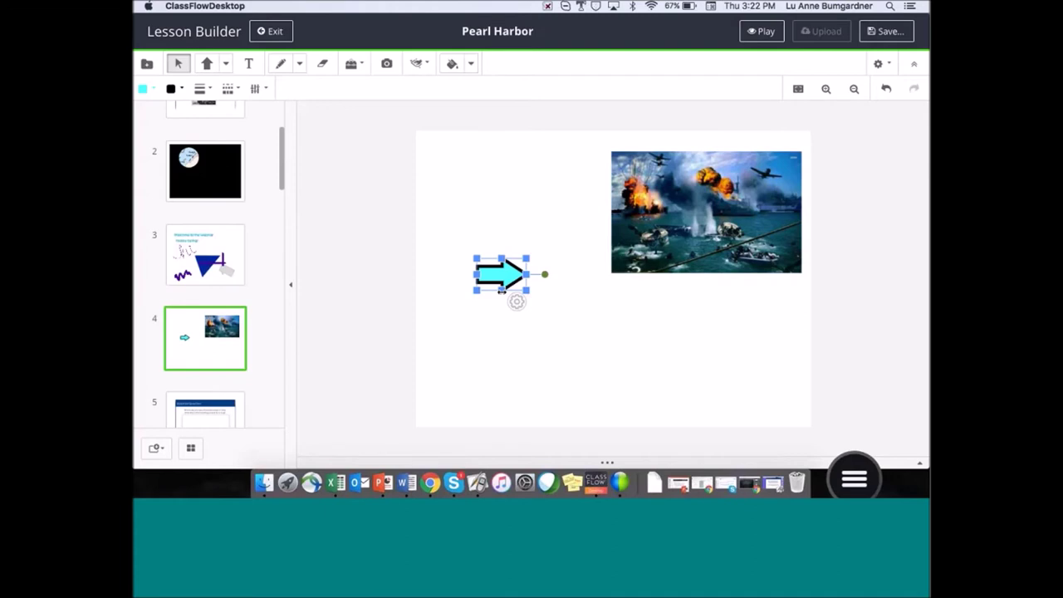
Assign the Clone on Drag action to the arrow and save it.
{"action": "left_click", "coordinate": [516, 302]}
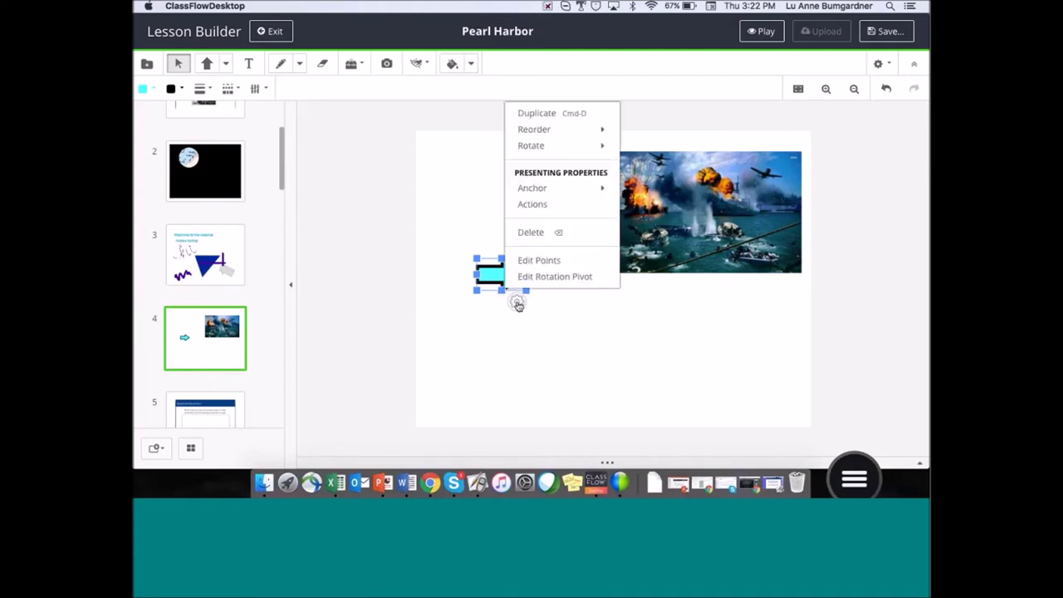
{"action": "left_click", "coordinate": [556, 209]}
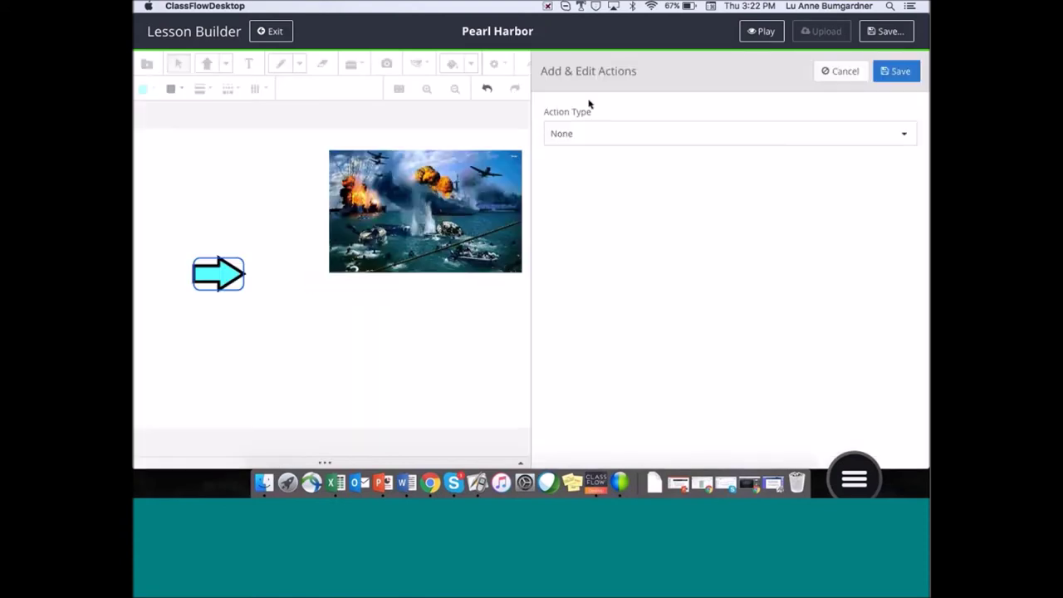
{"action": "left_click", "coordinate": [905, 135]}
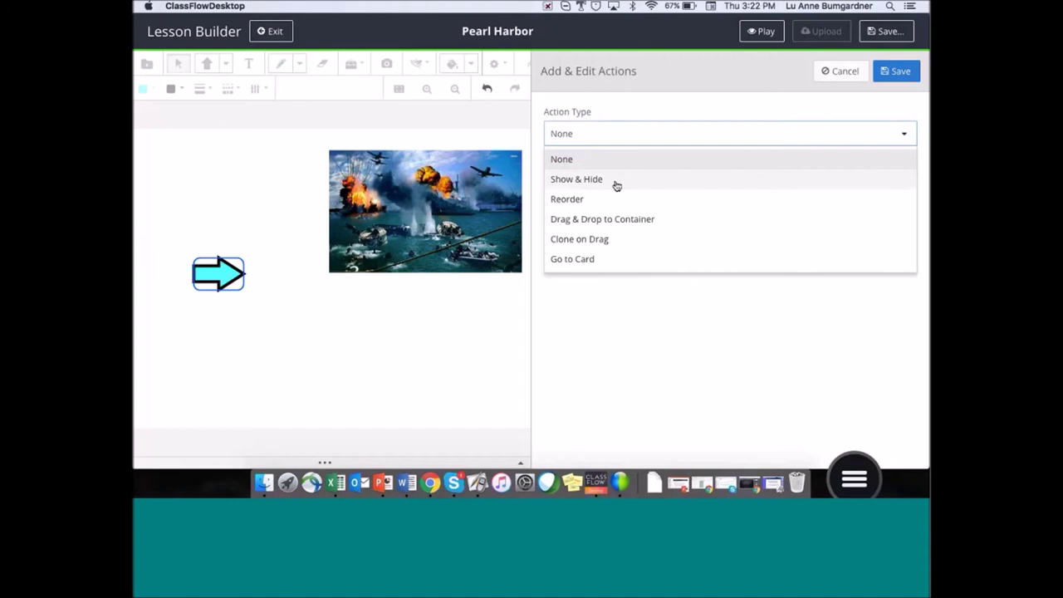
{"action": "left_click", "coordinate": [629, 239]}
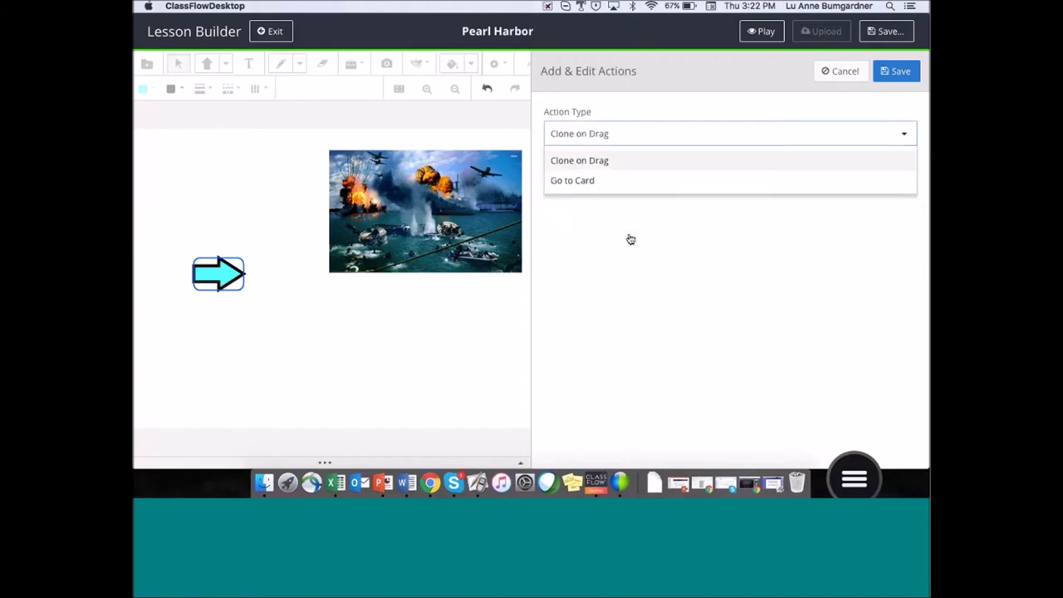
{"action": "left_click", "coordinate": [899, 71]}
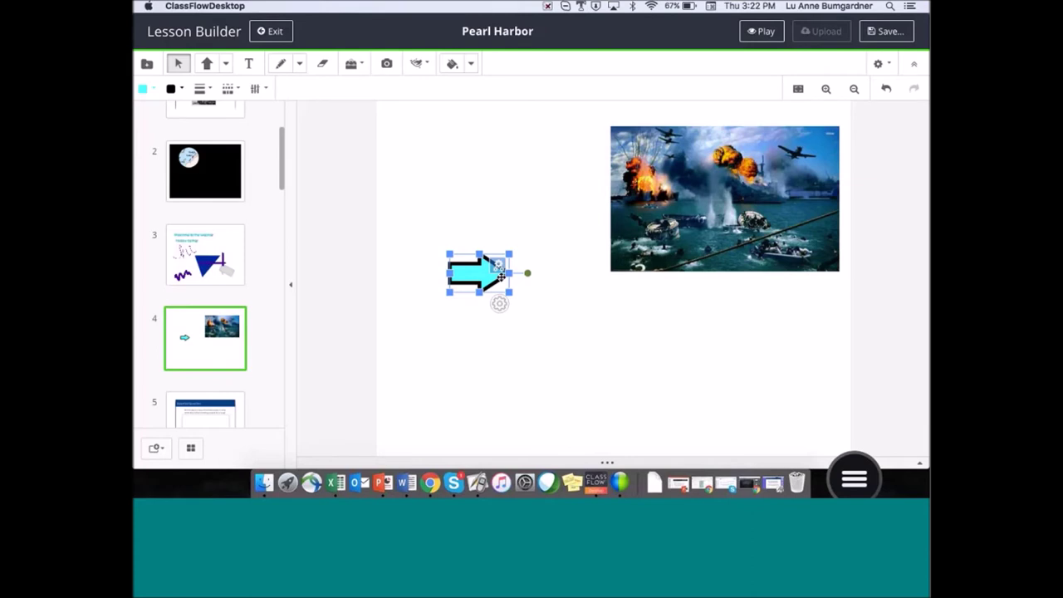
Move the arrow slightly up and to the left, and shift the picture slightly down.
{"action": "left_click", "coordinate": [367, 225]}
{"action": "left_click_drag", "start_coordinate": [451, 285], "coordinate": [436, 261]}
{"action": "mouse_move", "coordinate": [691, 248]}
{"action": "left_mouse_down"}
{"action": "mouse_move", "coordinate": [678, 258]}
{"action": "mouse_move", "coordinate": [698, 256]}
{"action": "left_mouse_up"}
Apply Anchor All to the Pearl Harbor picture on card 4.
{"action": "left_click", "coordinate": [599, 148]}
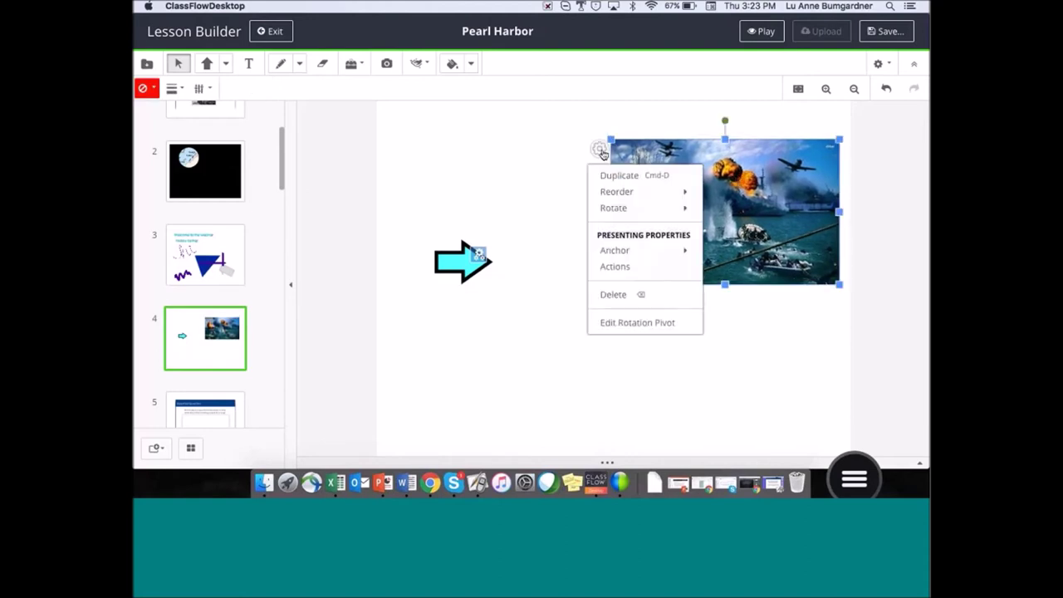
{"action": "mouse_move", "coordinate": [616, 254]}
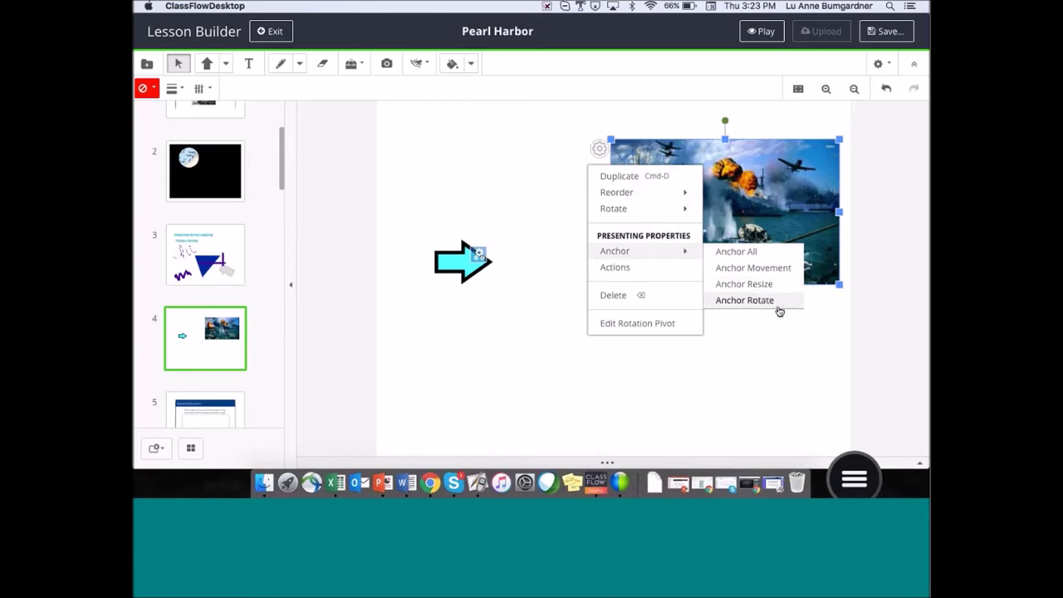
{"action": "left_click", "coordinate": [761, 252]}
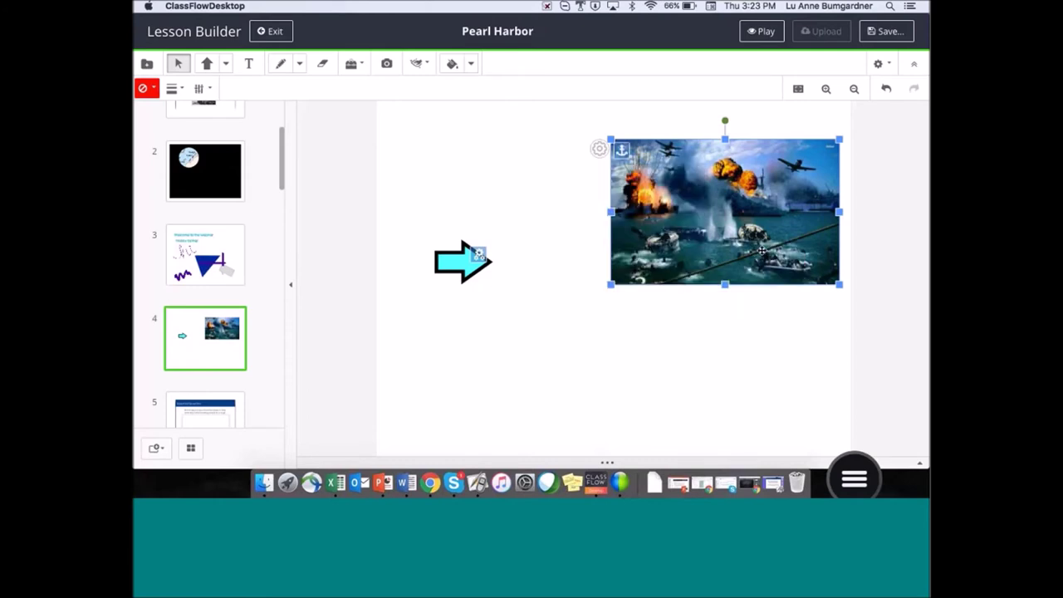
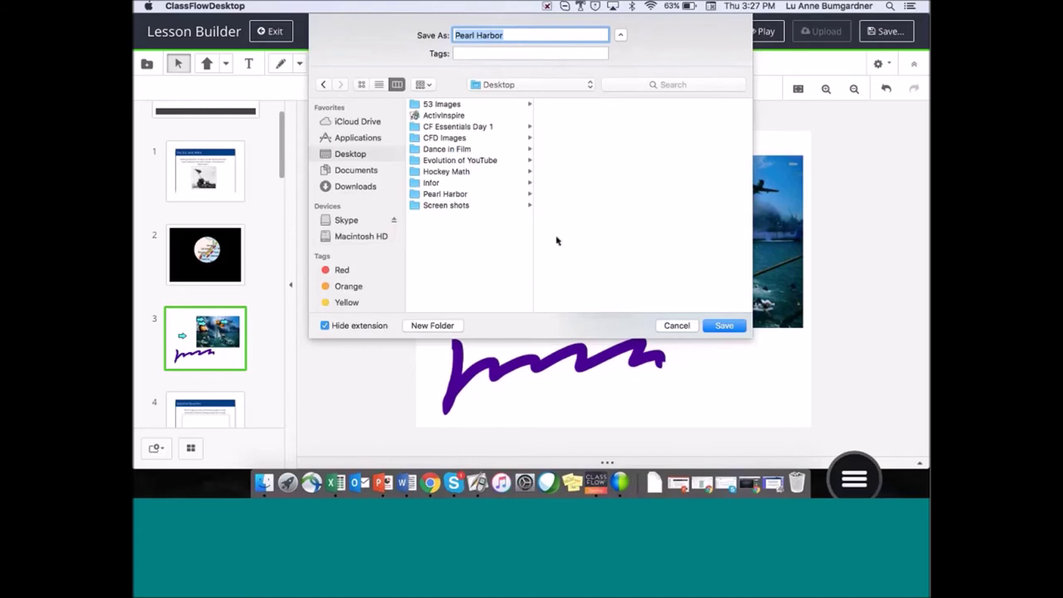
Save the lesson as Pearl Harbor on the desktop and reopen it from the recent ClassFlow resources.
{"action": "key", "text": "Return"}
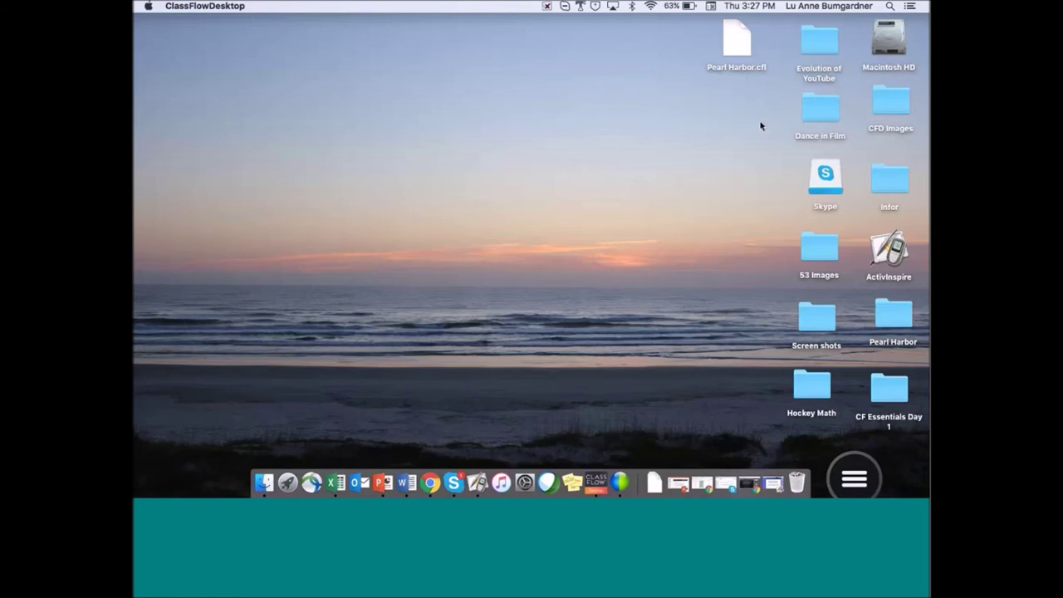
{"action": "left_click_drag", "start_coordinate": [851, 468], "coordinate": [611, 395]}
{"action": "left_click", "coordinate": [612, 396]}
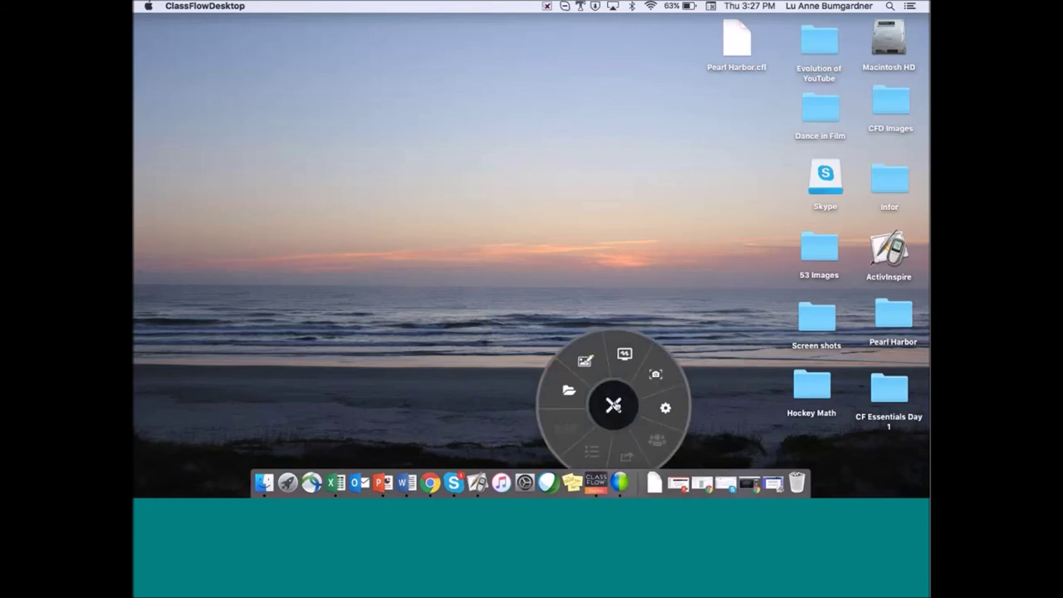
{"action": "left_click", "coordinate": [572, 401]}
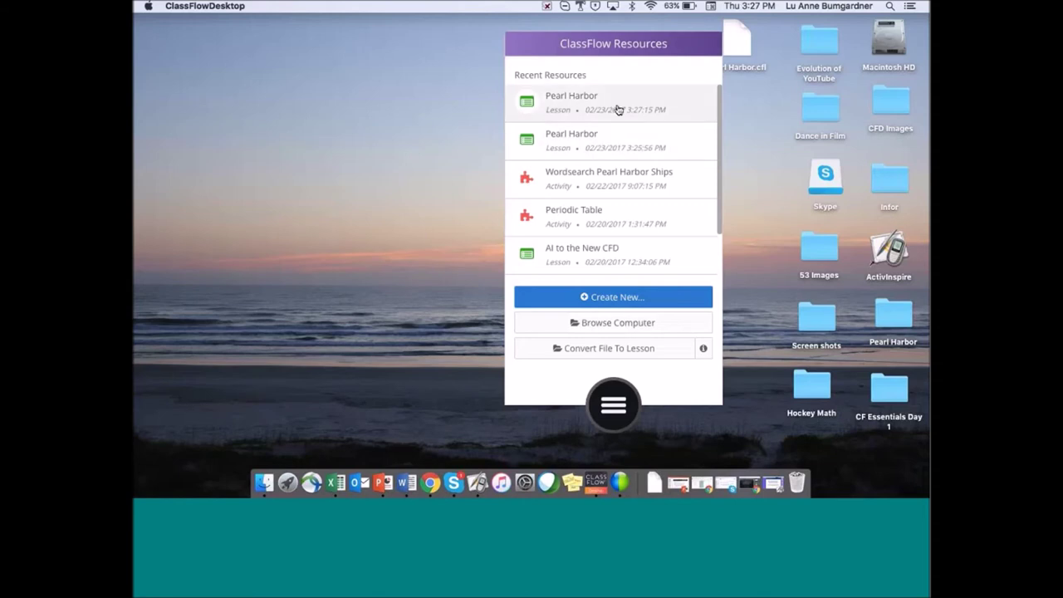
{"action": "left_click", "coordinate": [625, 139]}
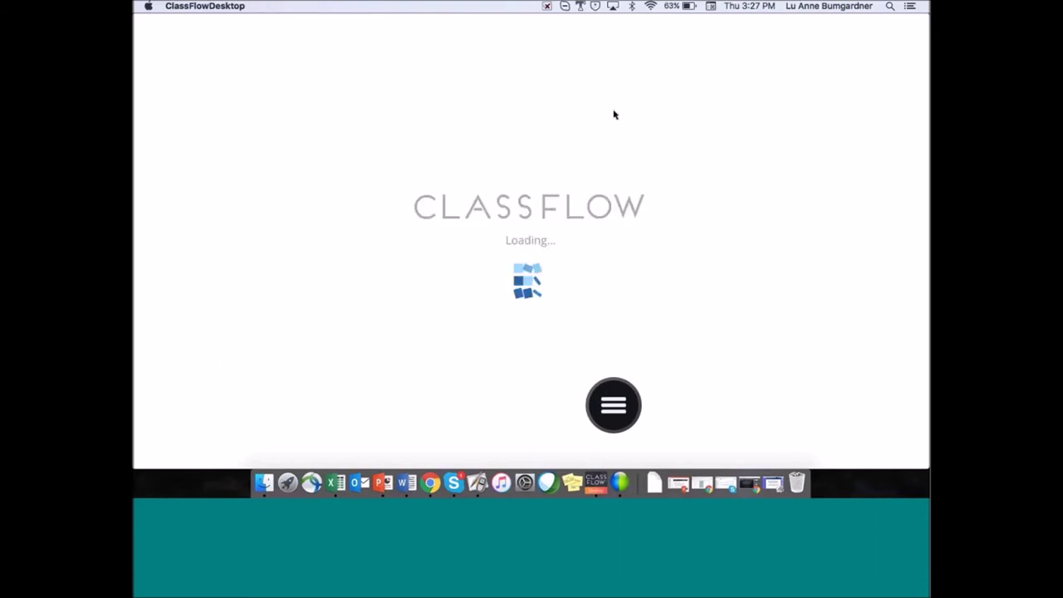
Look at the options for creating a new lesson or activity in ClassFlow Resources, and move the launcher aside.
{"action": "left_click", "coordinate": [624, 401]}
{"action": "left_click", "coordinate": [577, 399]}
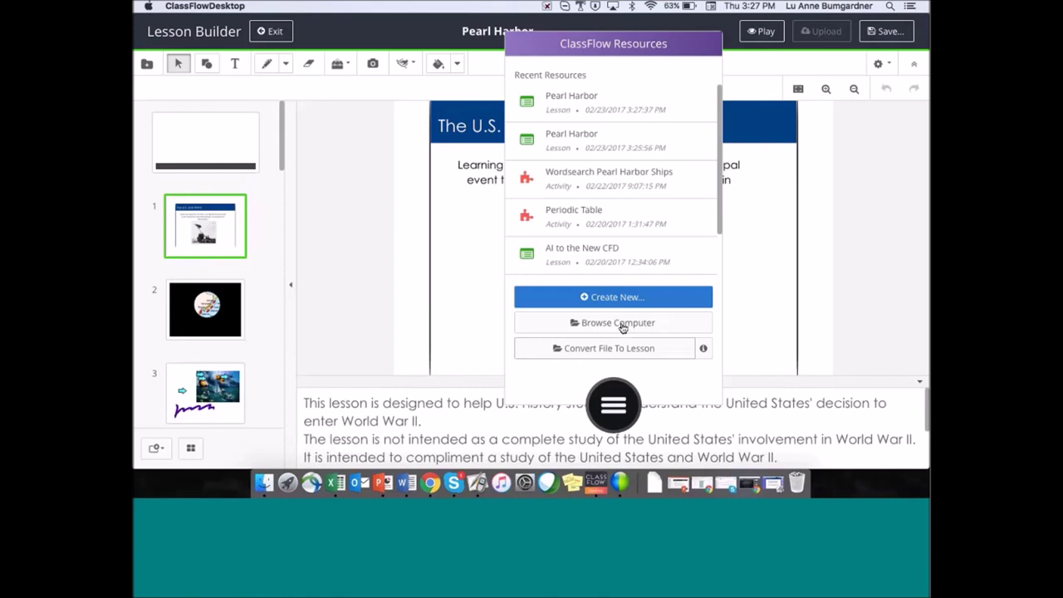
{"action": "left_click", "coordinate": [617, 297]}
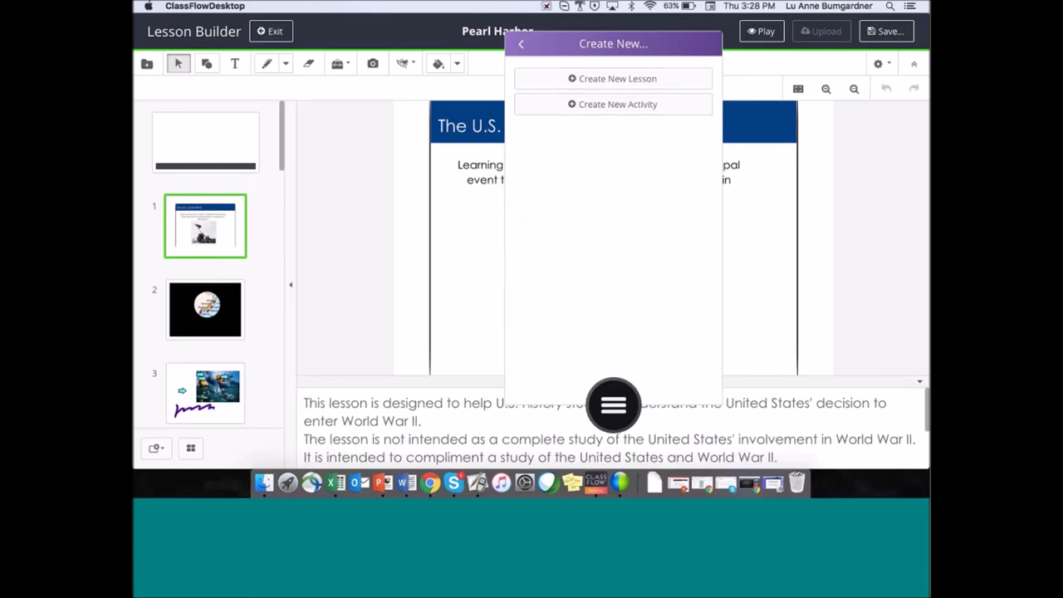
{"action": "left_click", "coordinate": [521, 44]}
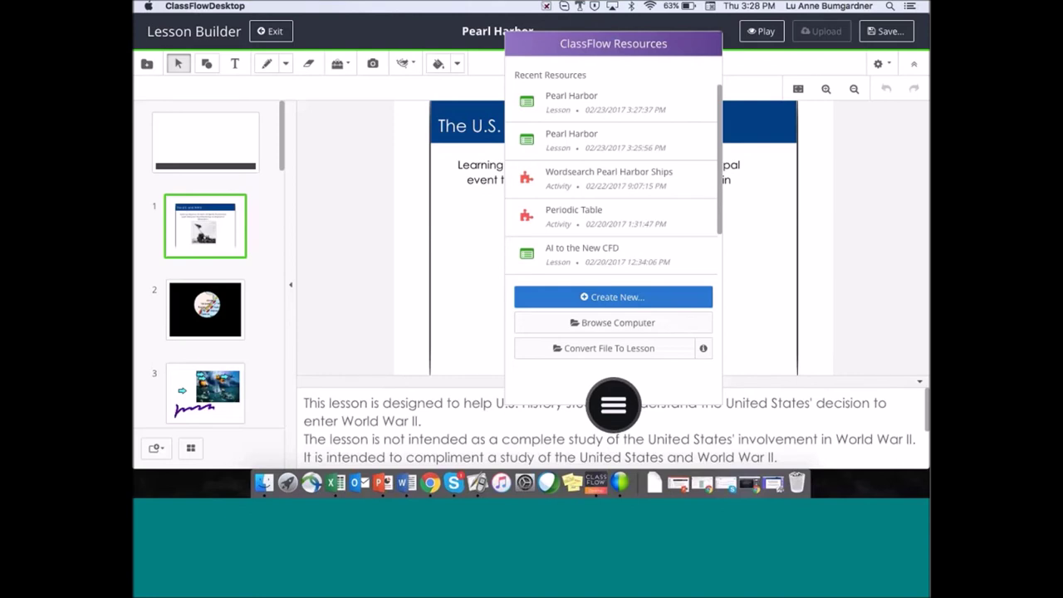
{"action": "left_click", "coordinate": [613, 404]}
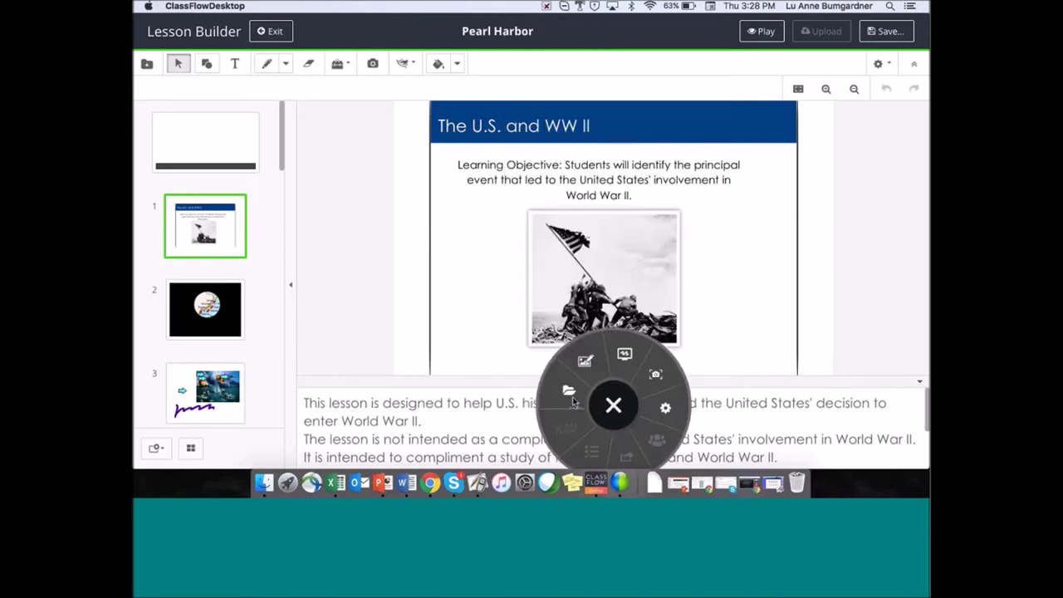
{"action": "left_click", "coordinate": [613, 404]}
{"action": "left_click_drag", "start_coordinate": [614, 387], "coordinate": [852, 418]}
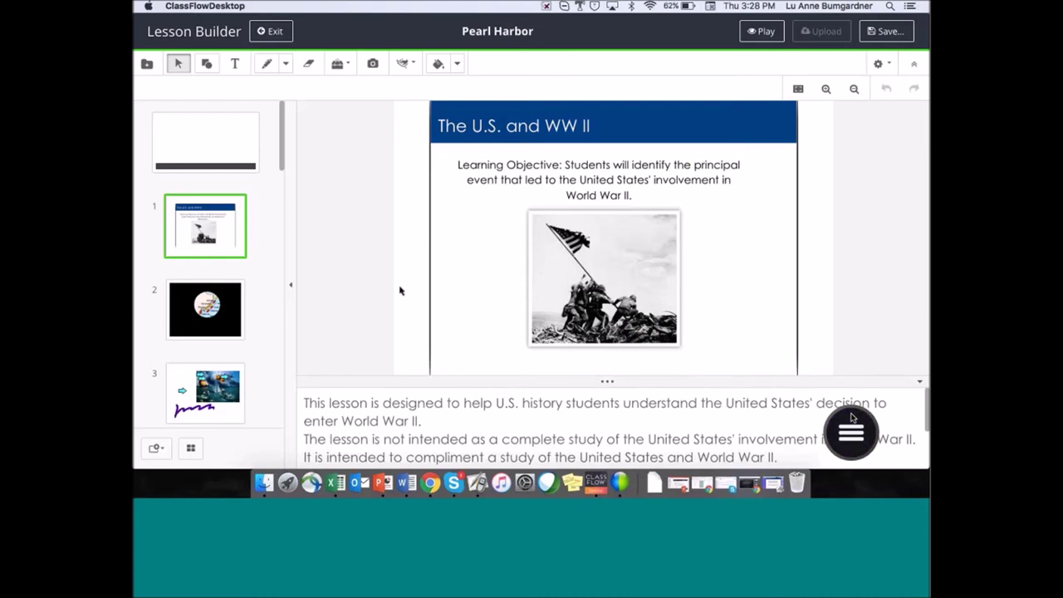
Add a blank card after card 3 and collapse the card notes area.
{"action": "scroll", "coordinate": [250, 303], "scroll_direction": "down", "scroll_amount": 3}
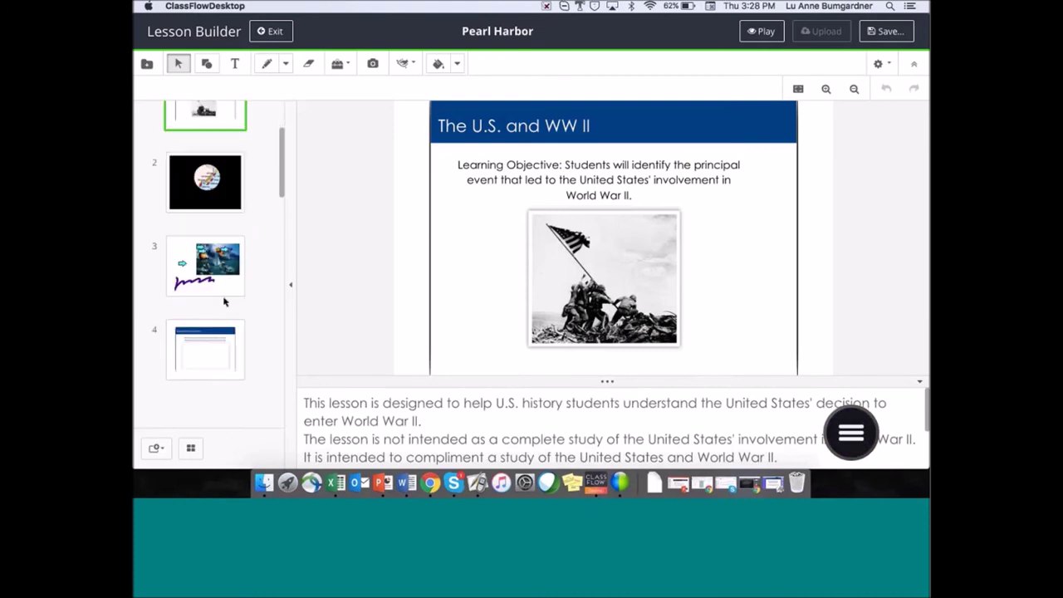
{"action": "left_click", "coordinate": [226, 289]}
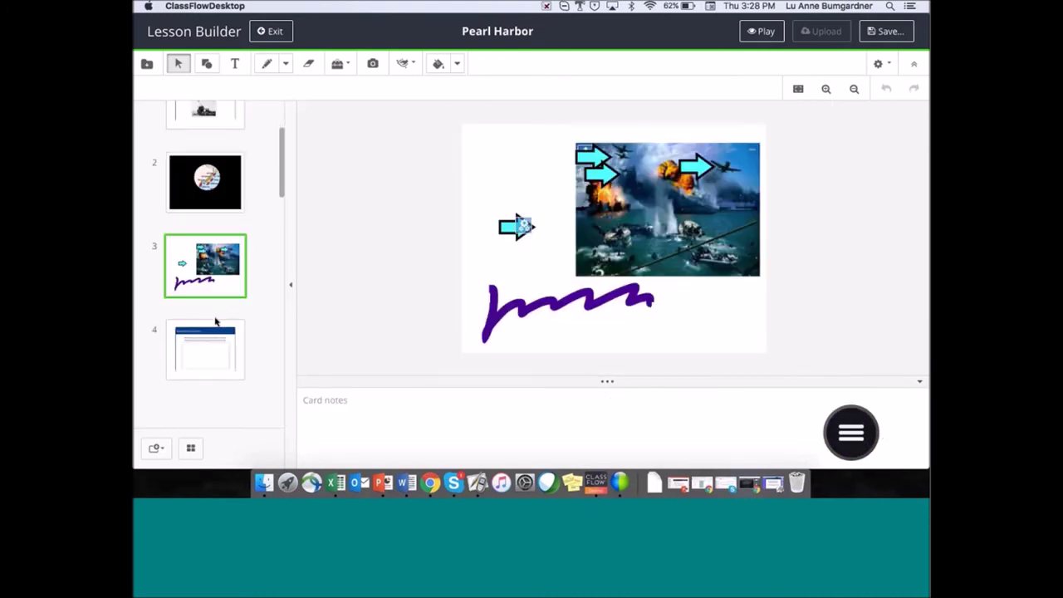
{"action": "left_click", "coordinate": [156, 448]}
{"action": "left_click", "coordinate": [172, 407]}
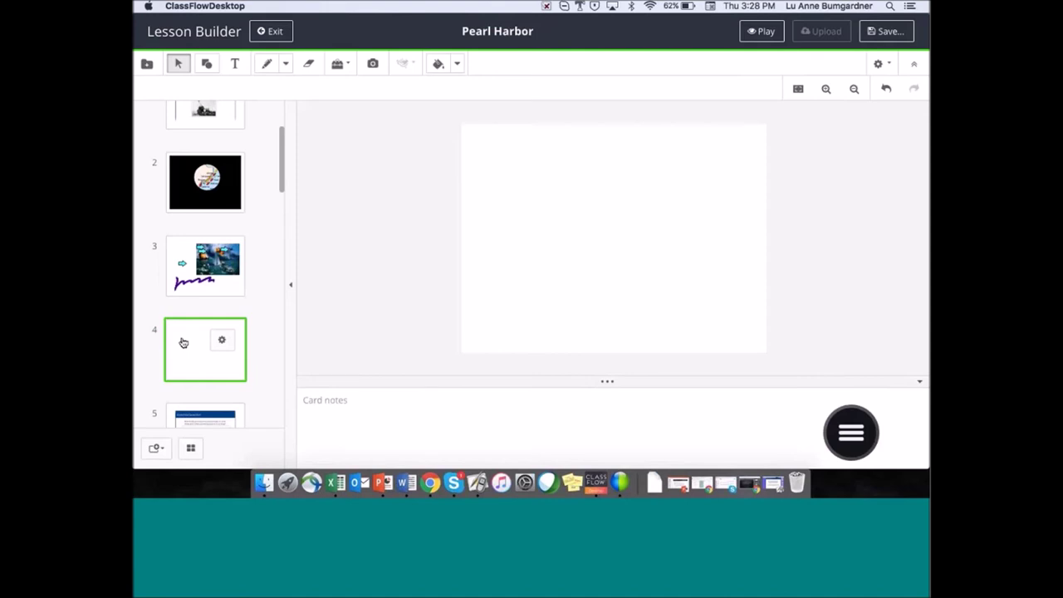
{"action": "left_click", "coordinate": [919, 381]}
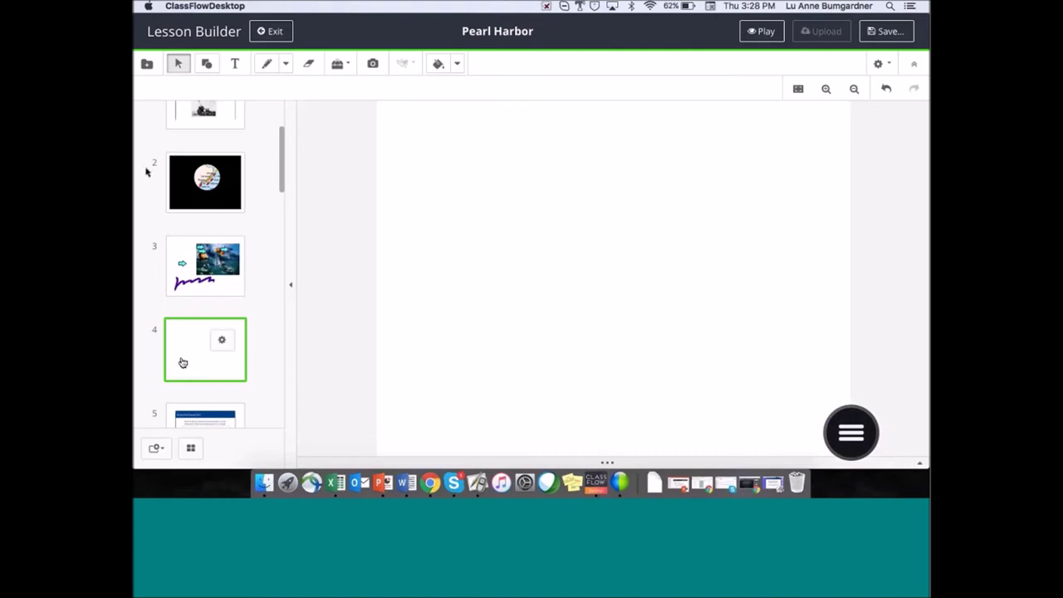
Insert the Wordsearch Pearl Harbor Ships.cfa activity from the desktop's Pearl Harbor folder into card 4.
{"action": "left_click", "coordinate": [146, 65]}
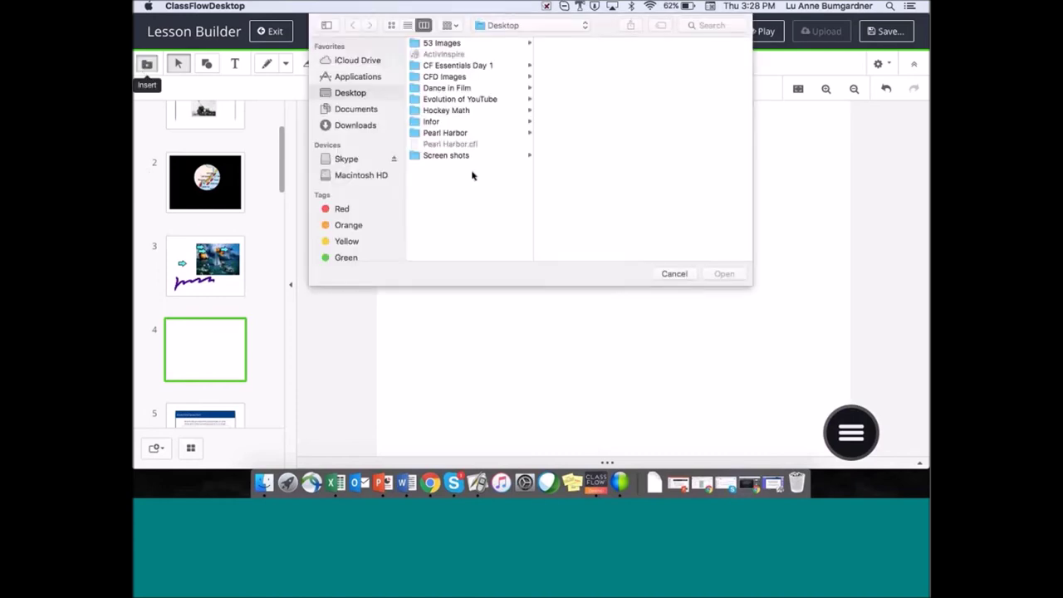
{"action": "left_click", "coordinate": [498, 133]}
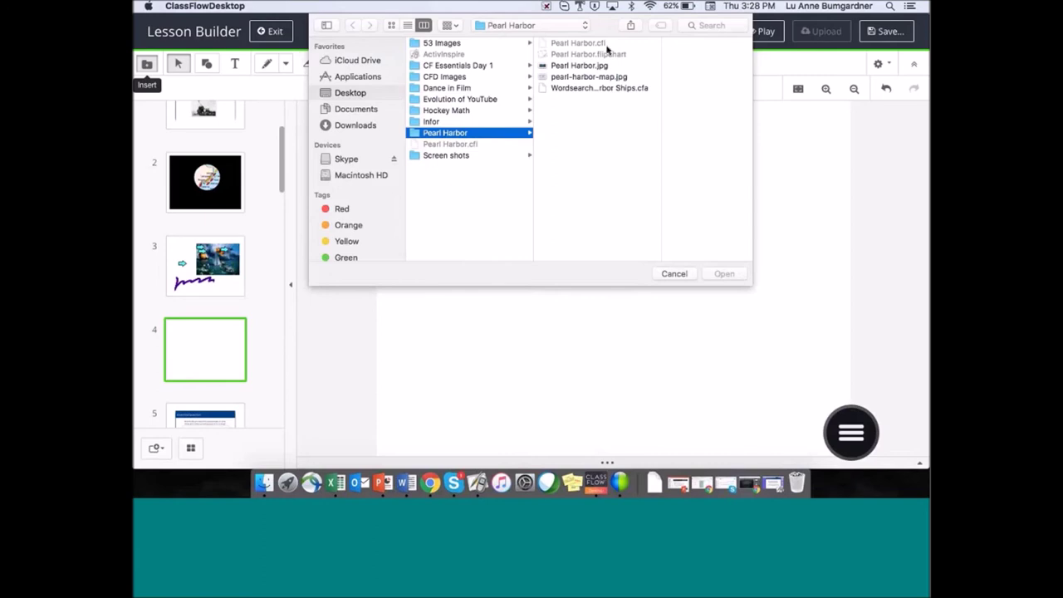
{"action": "left_click", "coordinate": [599, 88]}
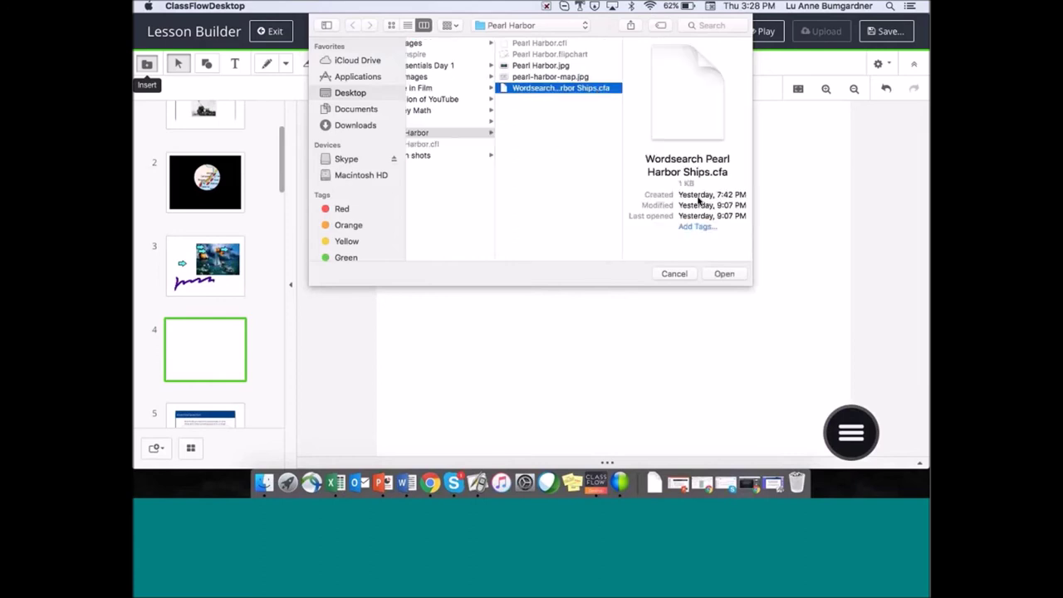
{"action": "left_click", "coordinate": [726, 276]}
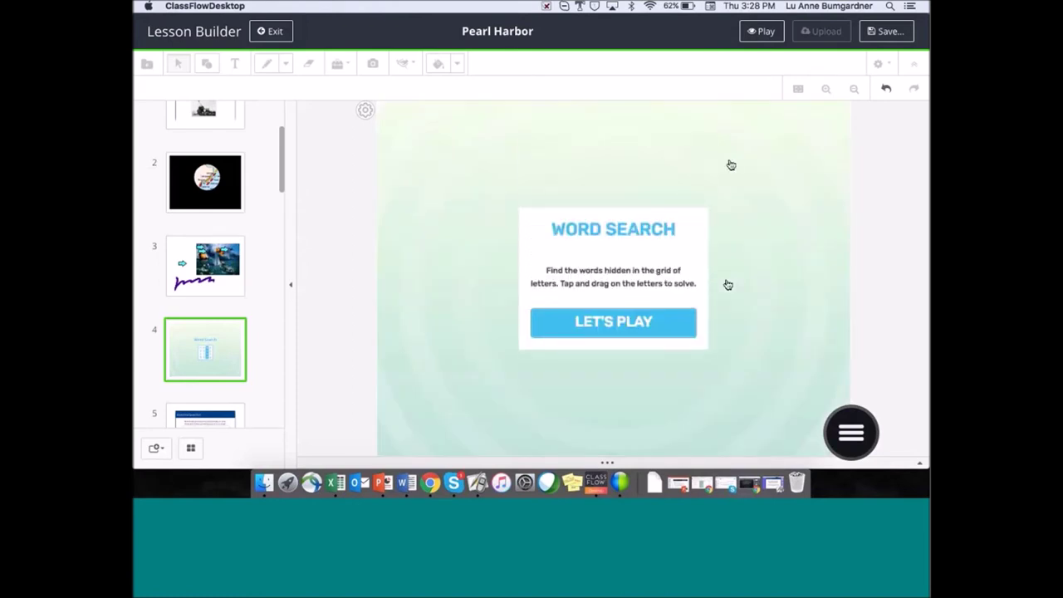
Preview card 4 and play the word search, marking HELENA and NEVADA in the letter grid.
{"action": "left_click", "coordinate": [763, 31]}
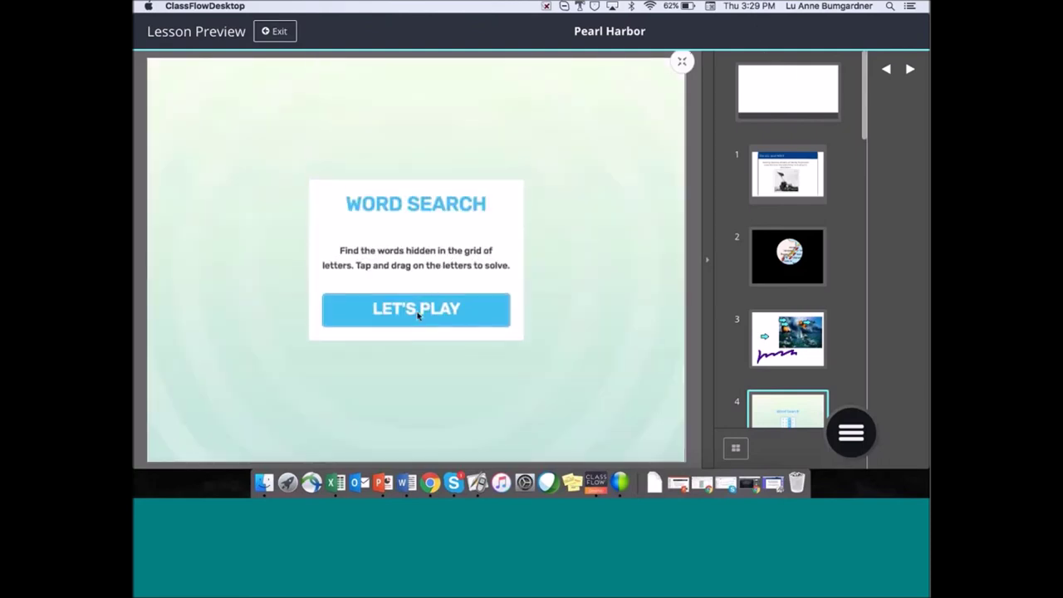
{"action": "left_click", "coordinate": [417, 318]}
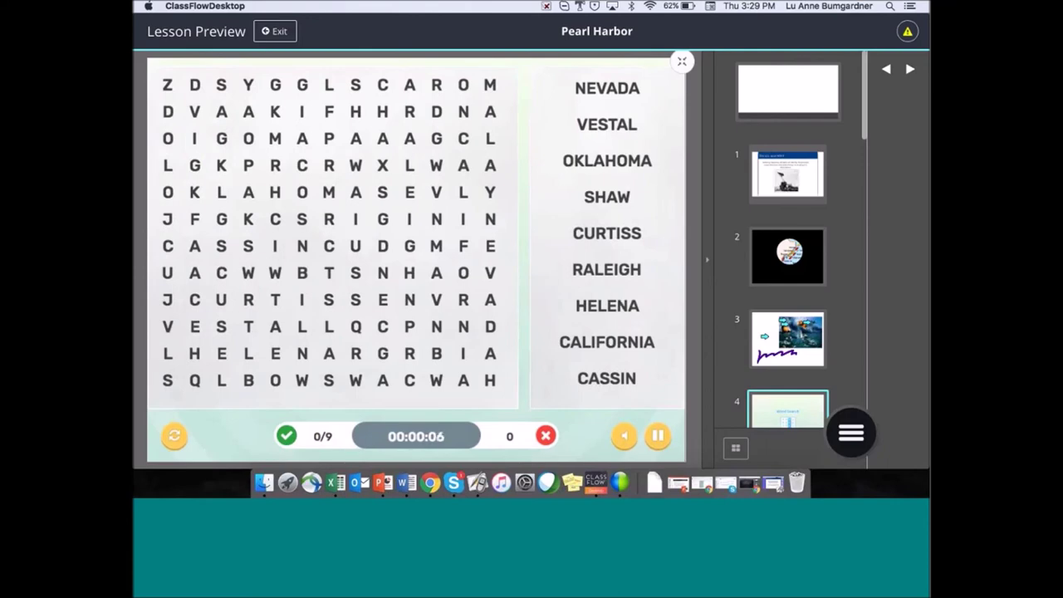
{"action": "left_click_drag", "start_coordinate": [195, 354], "coordinate": [330, 354]}
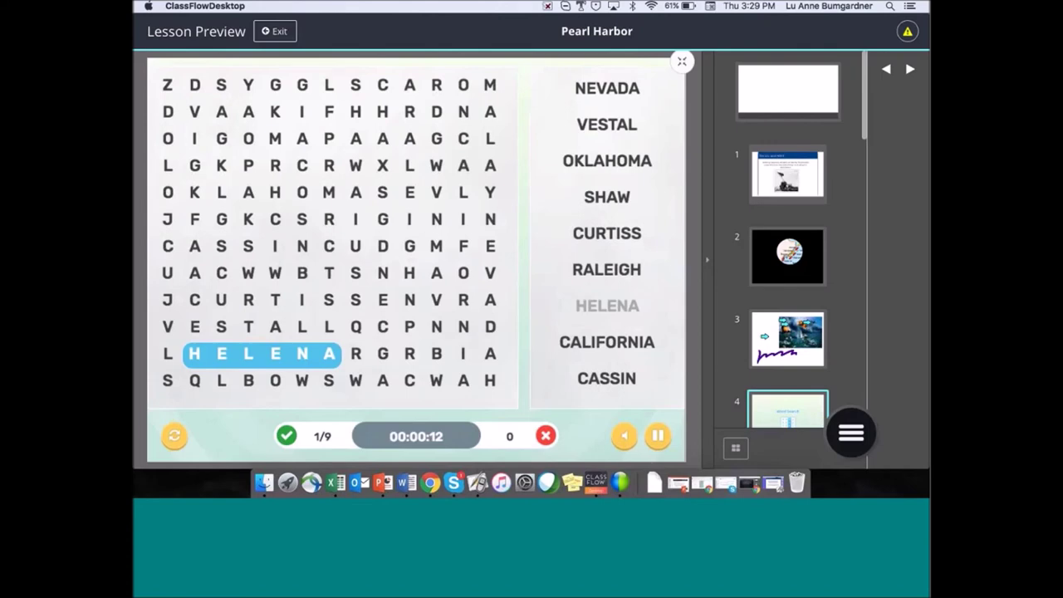
{"action": "left_click_drag", "start_coordinate": [490, 220], "coordinate": [483, 354]}
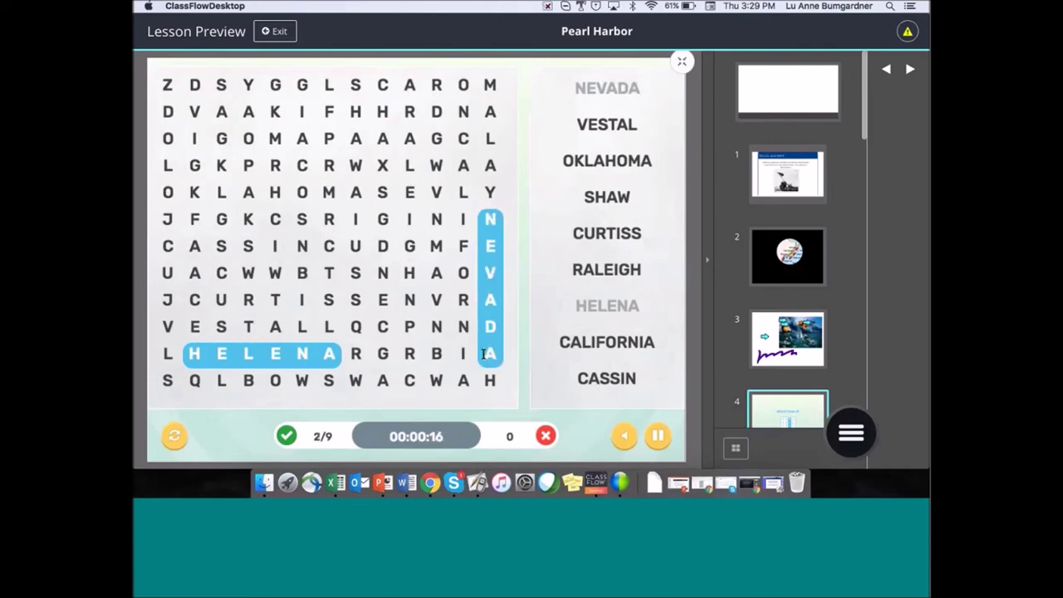
Leave the preview and exit the Lesson Builder, saving the changes to the Pearl Harbor lesson.
{"action": "left_click", "coordinate": [276, 33]}
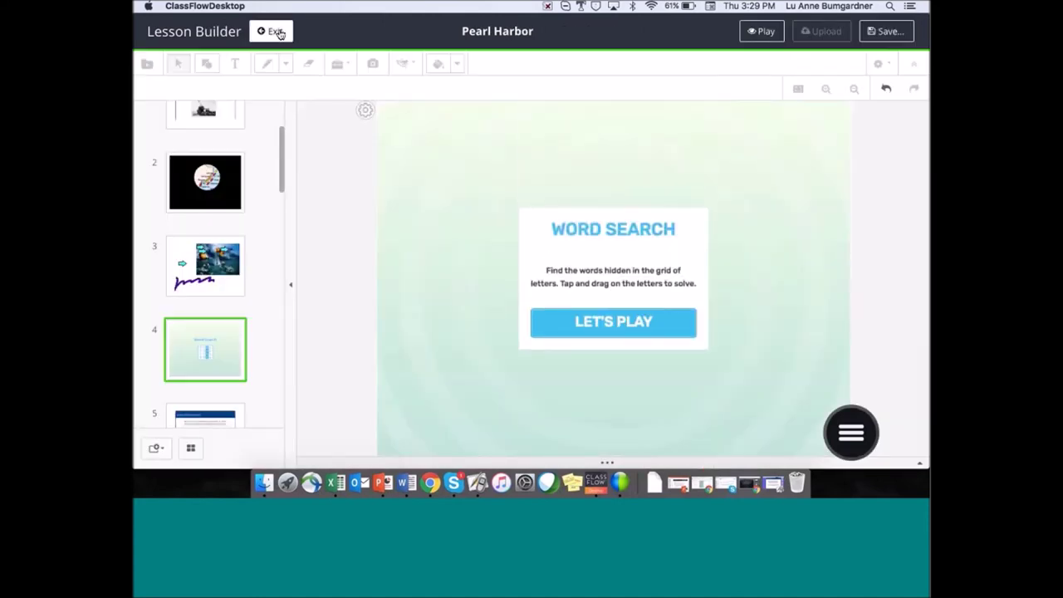
{"action": "left_click", "coordinate": [278, 33]}
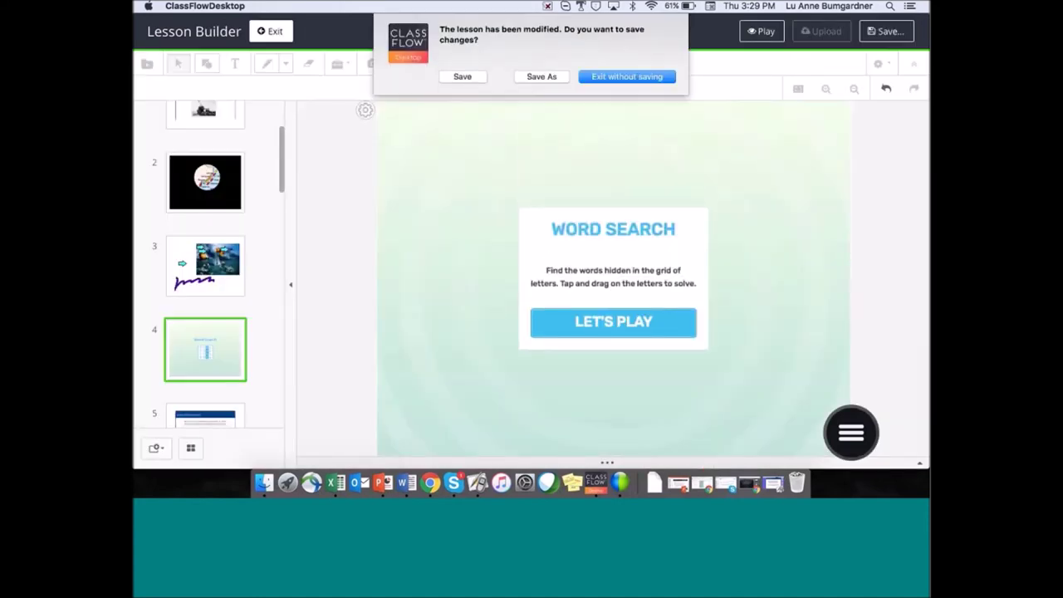
{"action": "left_click", "coordinate": [461, 77]}
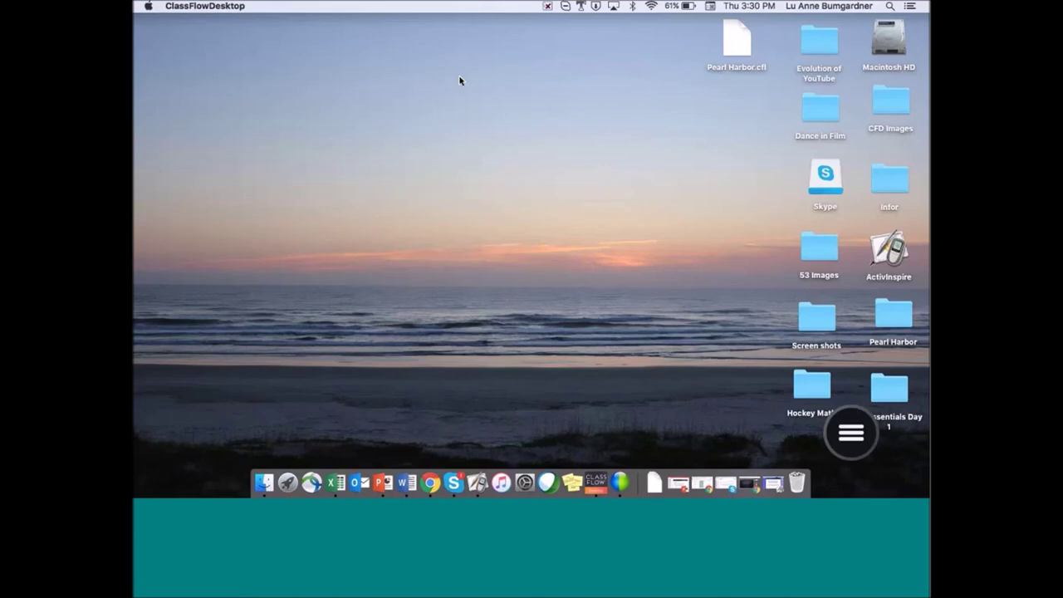
Start annotating over the desktop from the ClassFlow launcher and move the launcher out of the way.
{"action": "left_click_drag", "start_coordinate": [839, 416], "coordinate": [617, 377]}
{"action": "left_click", "coordinate": [619, 378]}
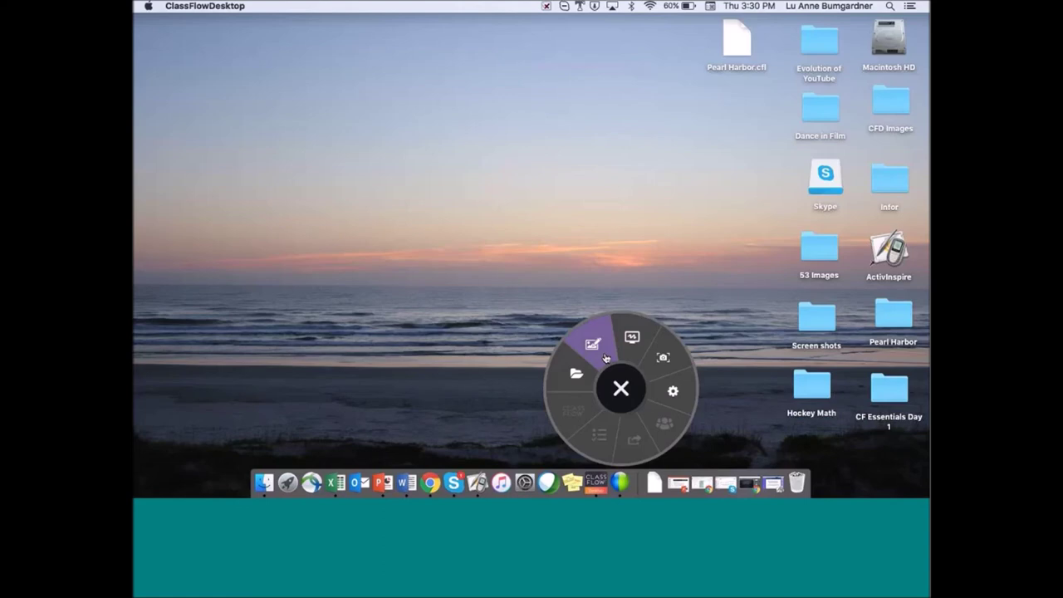
{"action": "left_click", "coordinate": [606, 357]}
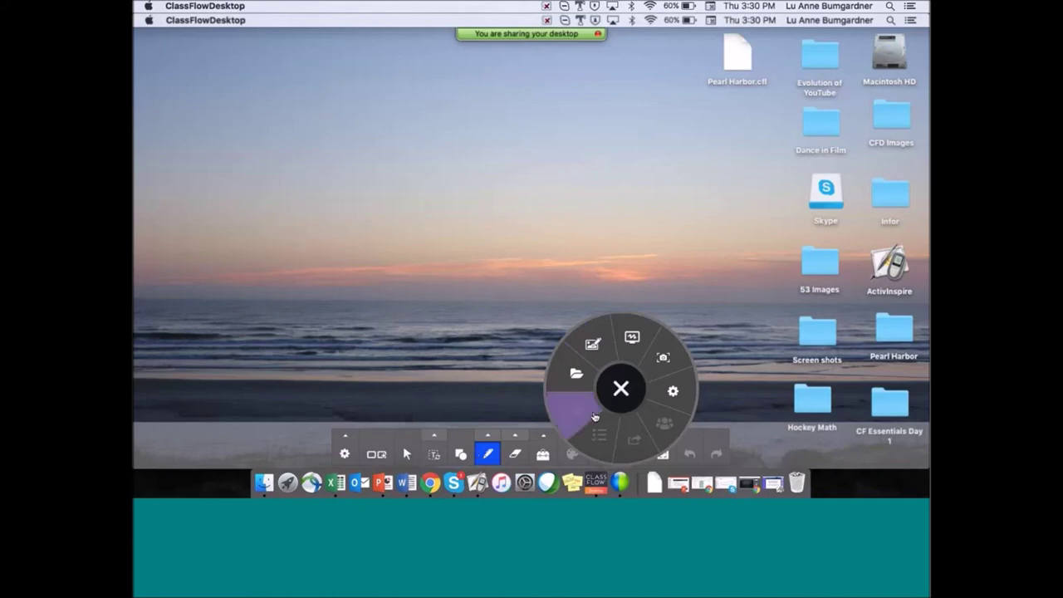
{"action": "left_click_drag", "start_coordinate": [623, 376], "coordinate": [748, 287]}
{"action": "left_click", "coordinate": [747, 287]}
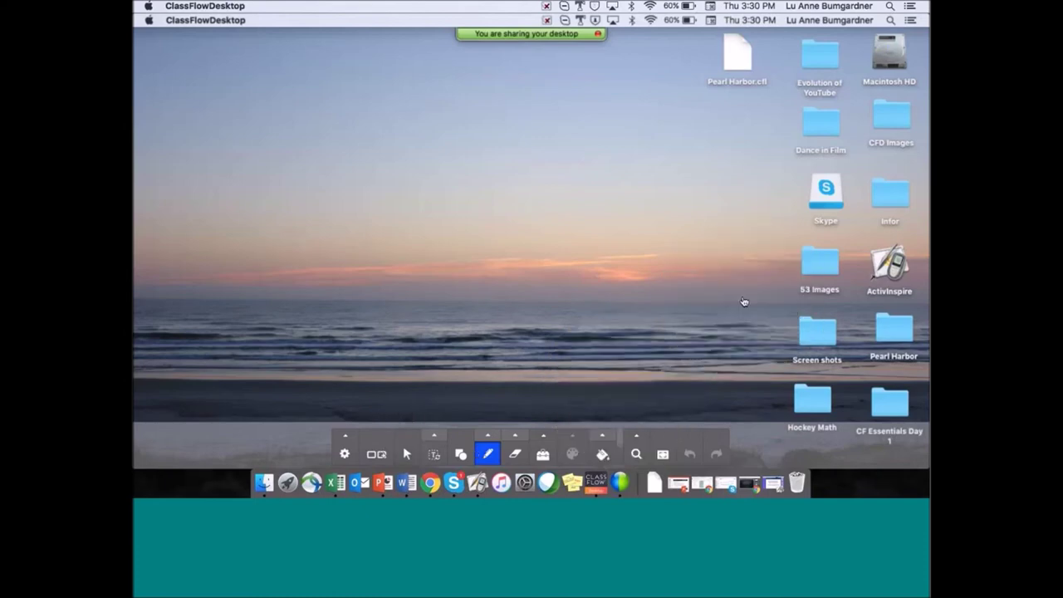
{"action": "left_click_drag", "start_coordinate": [745, 296], "coordinate": [828, 415]}
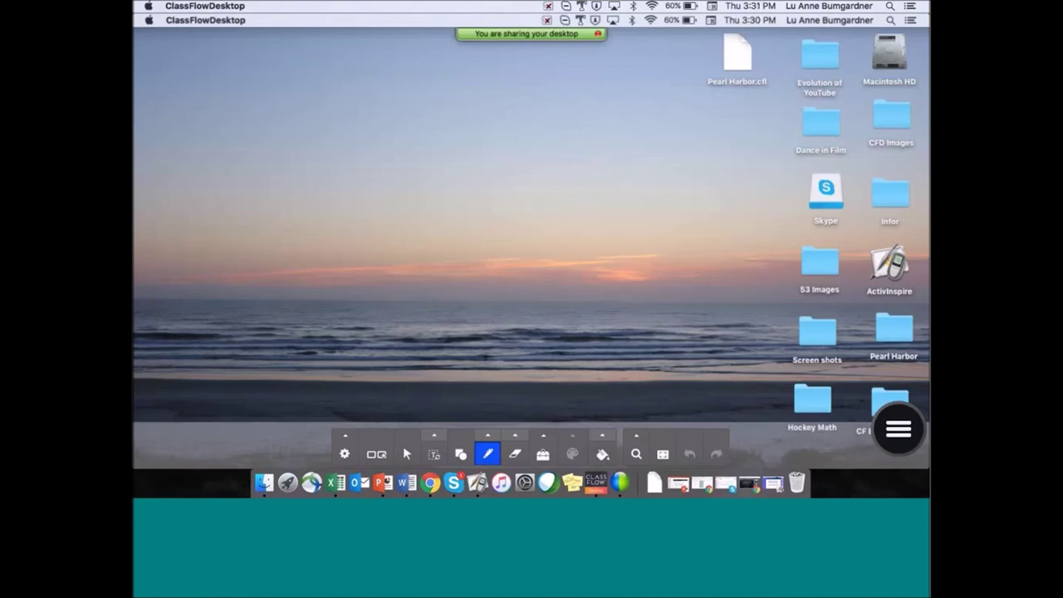
Draw freehand blue pen strokes across the desktop and clear the annotations.
{"action": "mouse_move", "coordinate": [353, 326]}
{"action": "left_mouse_down"}
{"action": "mouse_move", "coordinate": [636, 256]}
{"action": "mouse_move", "coordinate": [736, 193]}
{"action": "mouse_move", "coordinate": [238, 230]}
{"action": "mouse_move", "coordinate": [490, 208]}
{"action": "left_mouse_up"}
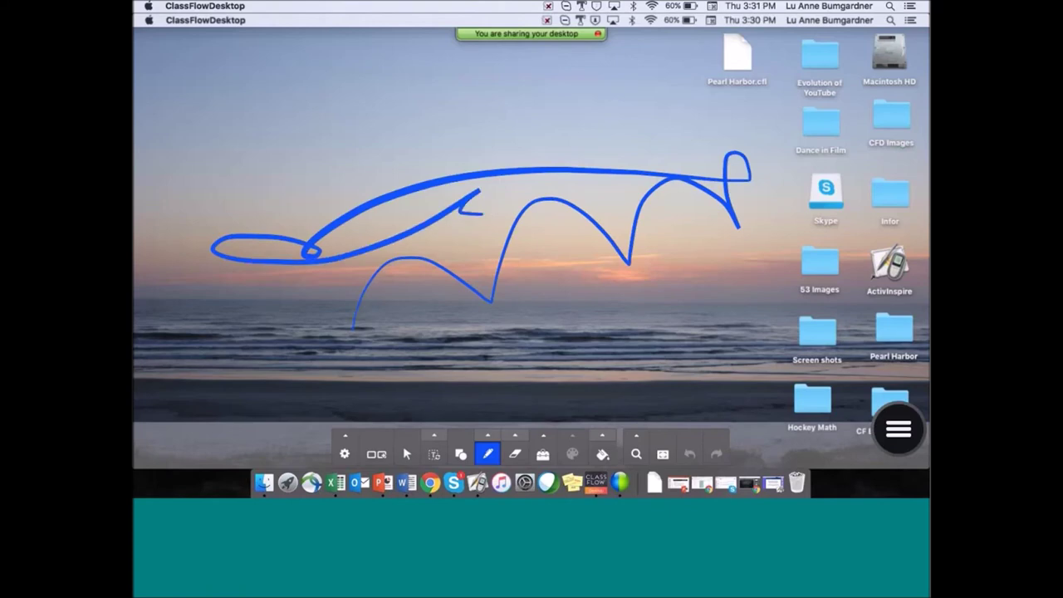
{"action": "left_click", "coordinate": [516, 433]}
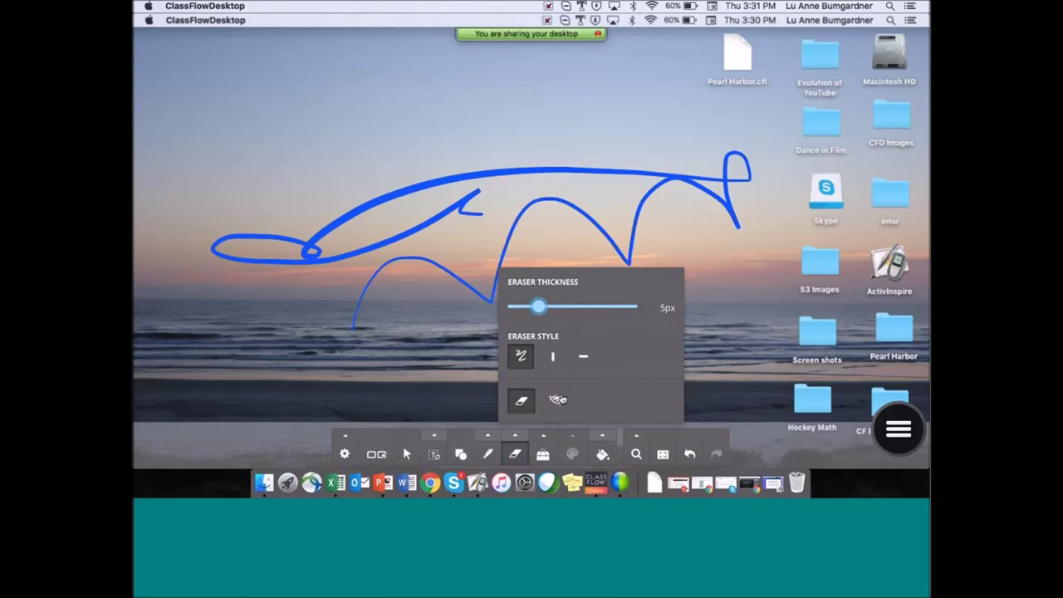
{"action": "left_click", "coordinate": [556, 400]}
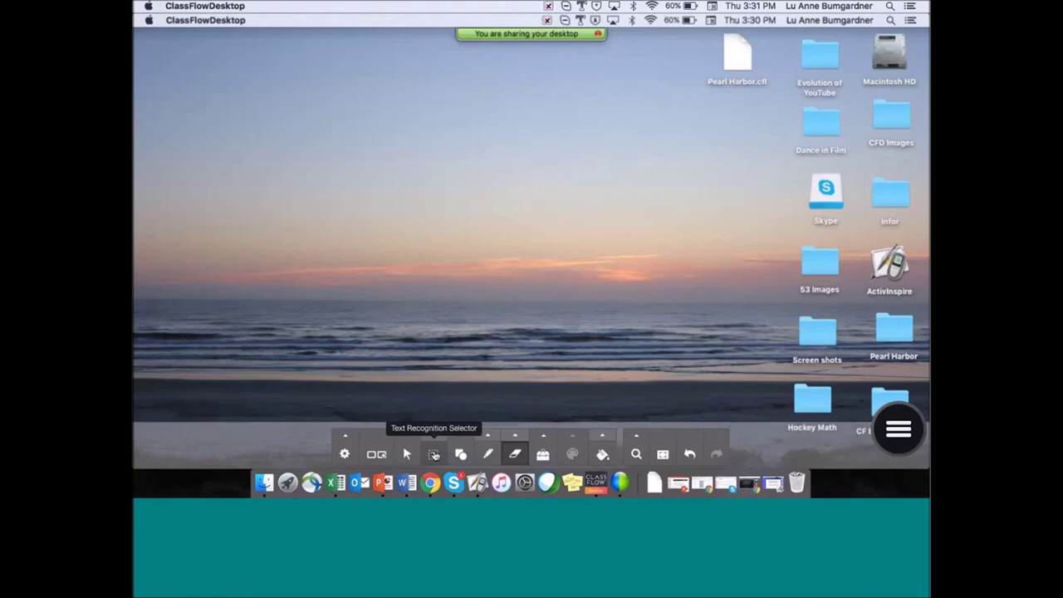
Handwrite "hi" over the desktop with the blue pen.
{"action": "left_click", "coordinate": [490, 454]}
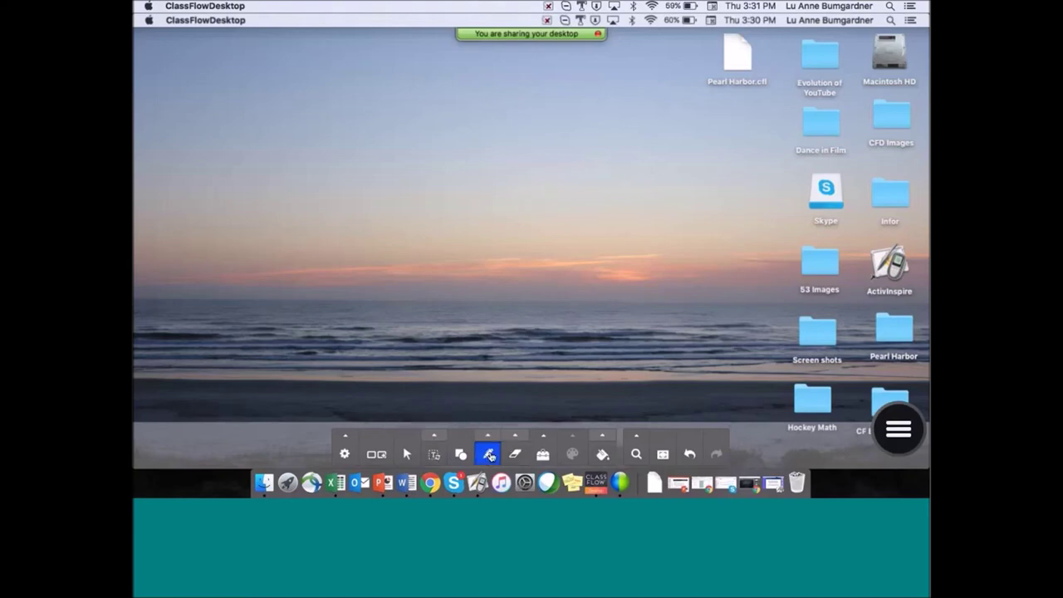
{"action": "mouse_move", "coordinate": [266, 258]}
{"action": "left_mouse_down"}
{"action": "mouse_move", "coordinate": [304, 223]}
{"action": "mouse_move", "coordinate": [297, 176]}
{"action": "left_mouse_up"}
{"action": "mouse_move", "coordinate": [314, 225]}
{"action": "left_mouse_down"}
{"action": "mouse_move", "coordinate": [329, 187]}
{"action": "mouse_move", "coordinate": [340, 218]}
{"action": "mouse_move", "coordinate": [370, 189]}
{"action": "mouse_move", "coordinate": [400, 229]}
{"action": "left_mouse_up"}
{"action": "left_click", "coordinate": [375, 182]}
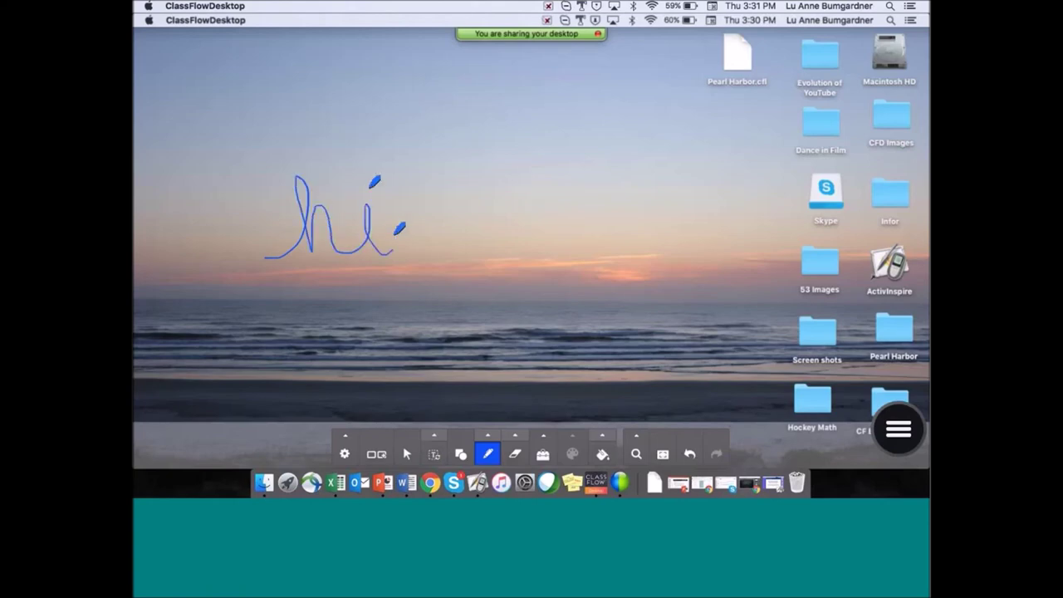
Convert the handwritten "hi" on the desktop into typed text with handwriting recognition.
{"action": "left_click", "coordinate": [435, 455]}
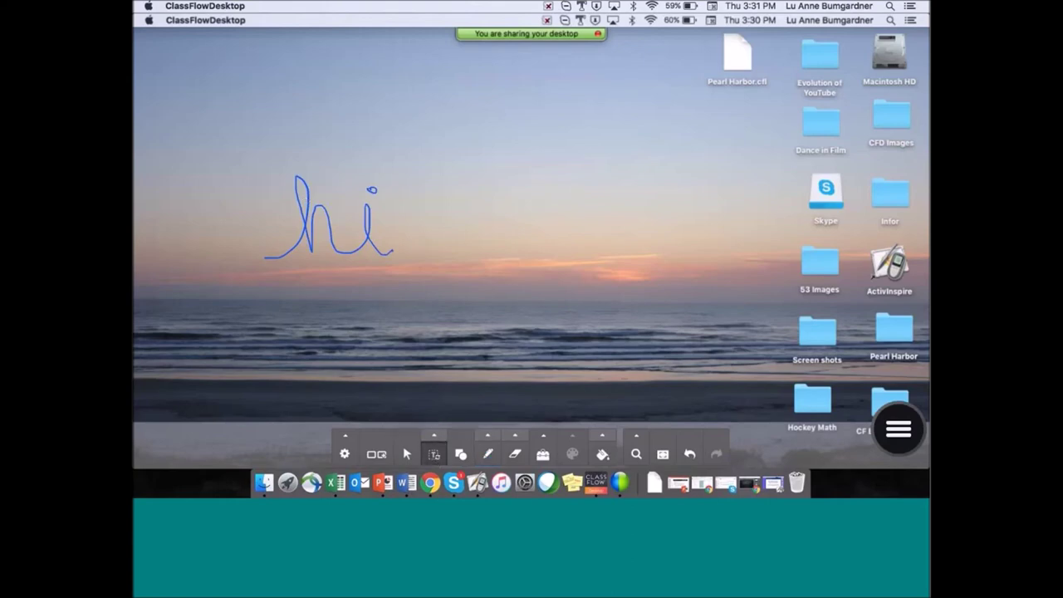
{"action": "mouse_move", "coordinate": [223, 137]}
{"action": "left_mouse_down"}
{"action": "mouse_move", "coordinate": [423, 251]}
{"action": "mouse_move", "coordinate": [444, 292]}
{"action": "left_mouse_up"}
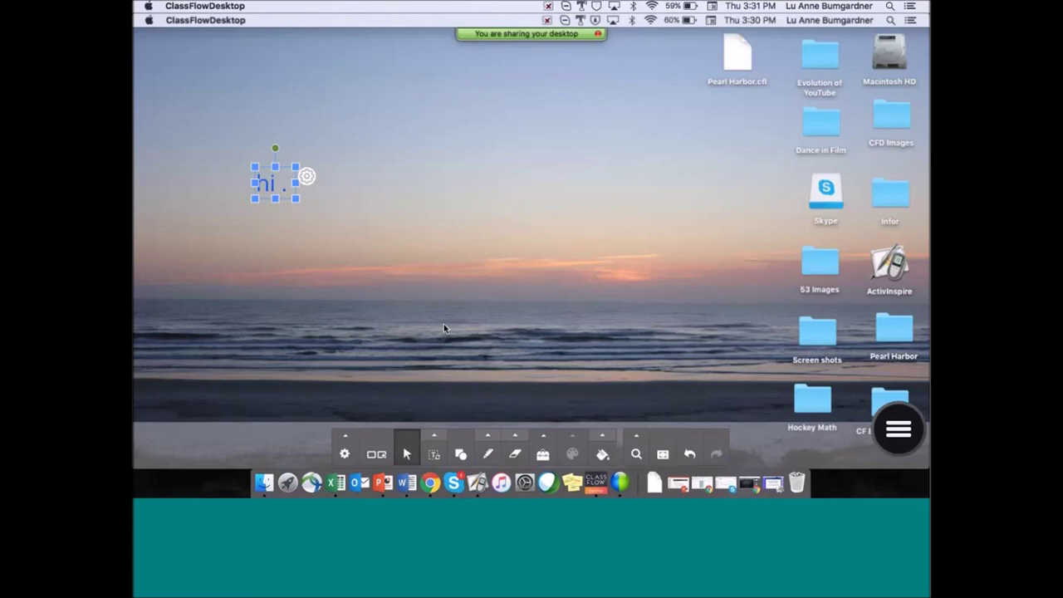
Circle the 53 Images folder on the desktop with a cyan highlighter in freehand style.
{"action": "left_click", "coordinate": [487, 454]}
{"action": "left_click", "coordinate": [561, 401]}
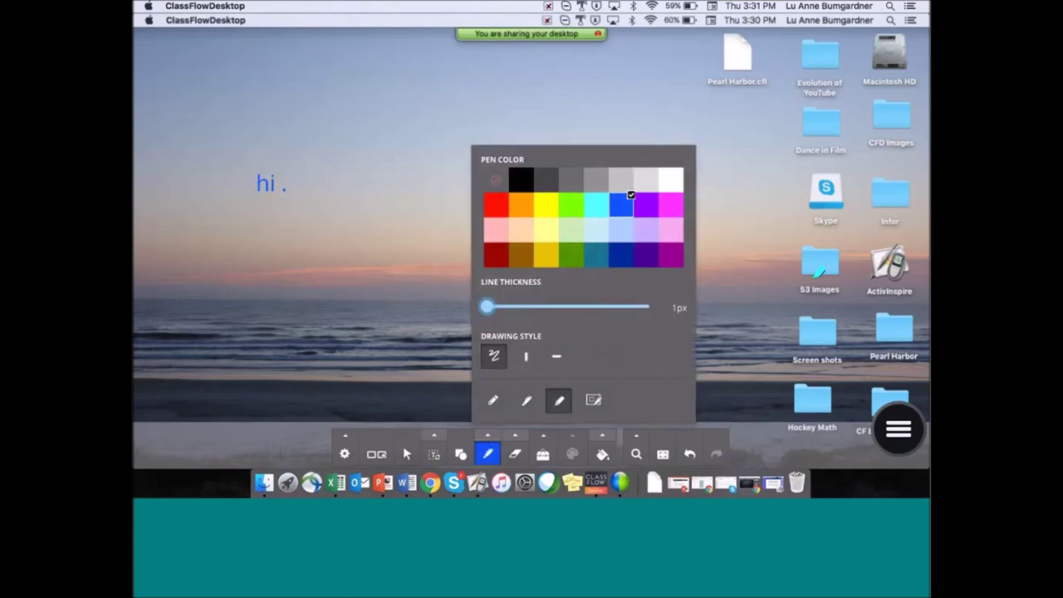
{"action": "left_click", "coordinate": [596, 205]}
{"action": "mouse_move", "coordinate": [831, 223]}
{"action": "left_mouse_down"}
{"action": "mouse_move", "coordinate": [831, 304]}
{"action": "mouse_move", "coordinate": [852, 231]}
{"action": "mouse_move", "coordinate": [864, 274]}
{"action": "mouse_move", "coordinate": [780, 266]}
{"action": "left_mouse_up"}
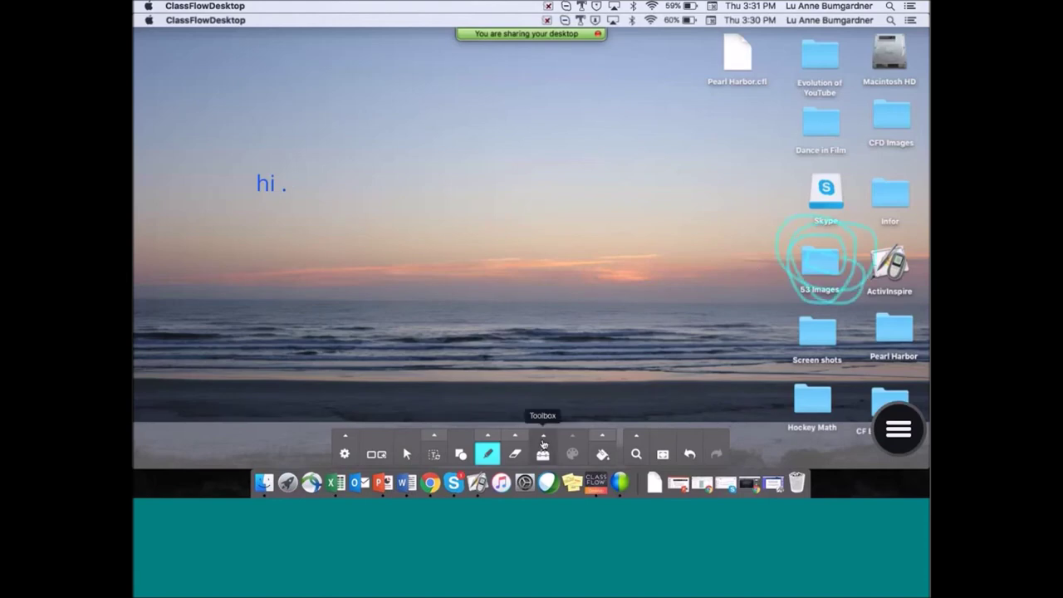
Place a protractor over the desktop from the math tools in the toolbox.
{"action": "left_click", "coordinate": [544, 445]}
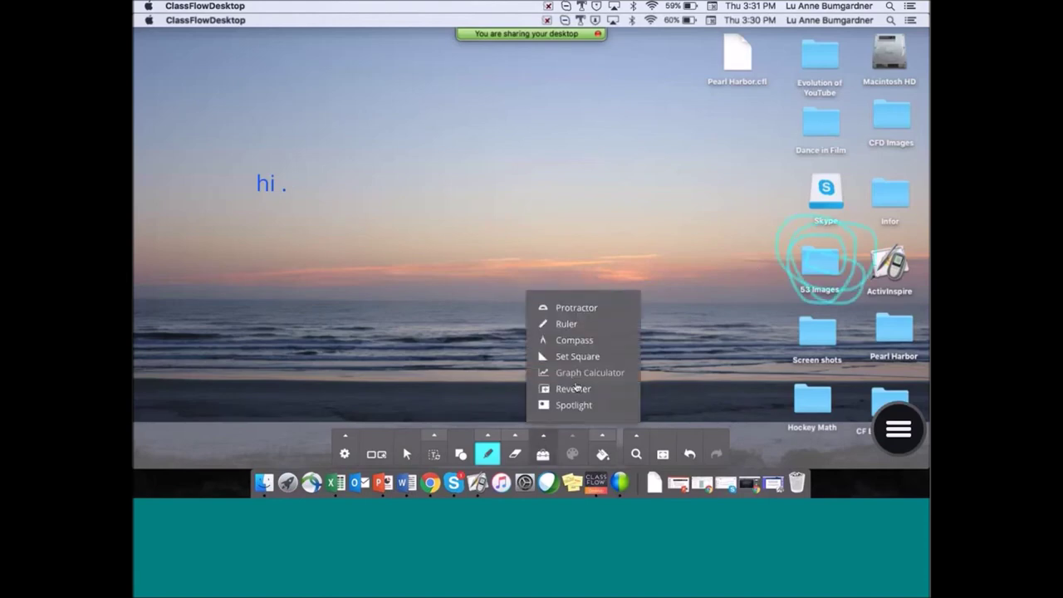
{"action": "left_click", "coordinate": [577, 309]}
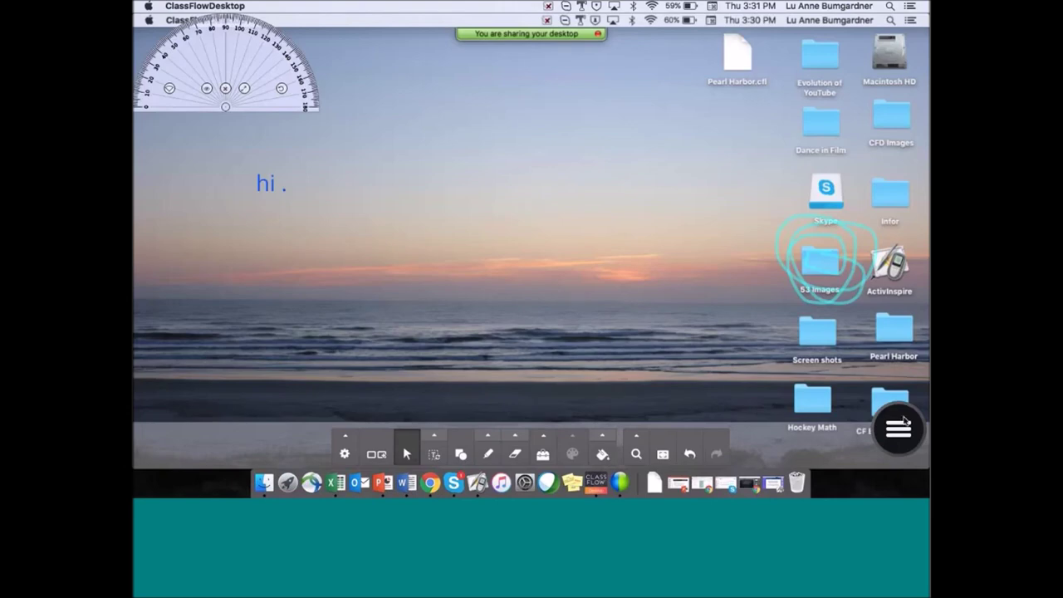
Move the ClassFlow launcher away from the desktop icons toward the lower middle of the desktop and expand it.
{"action": "left_click_drag", "start_coordinate": [899, 428], "coordinate": [684, 379]}
{"action": "left_click", "coordinate": [653, 359]}
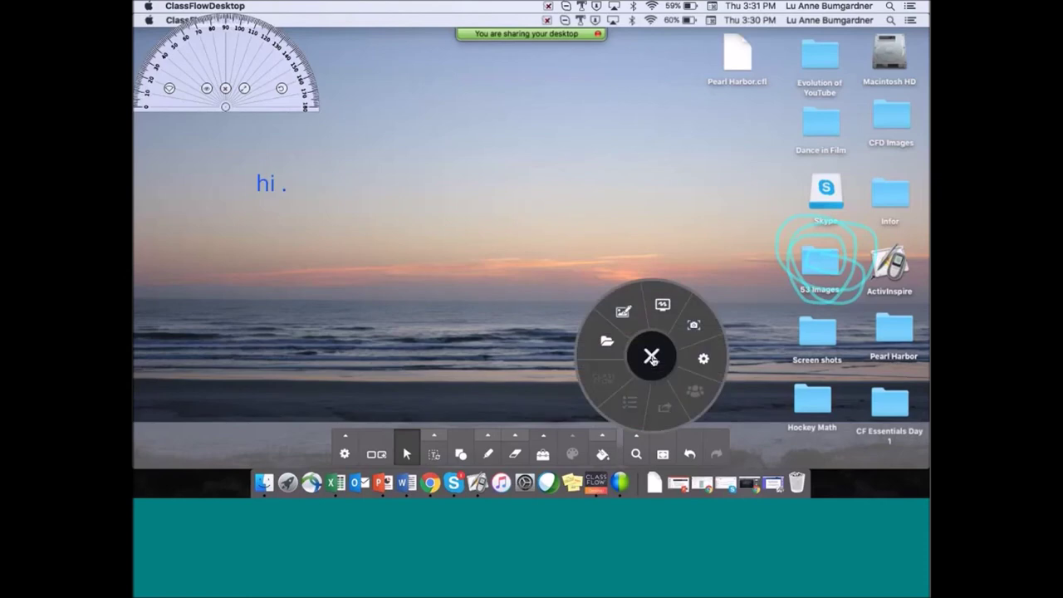